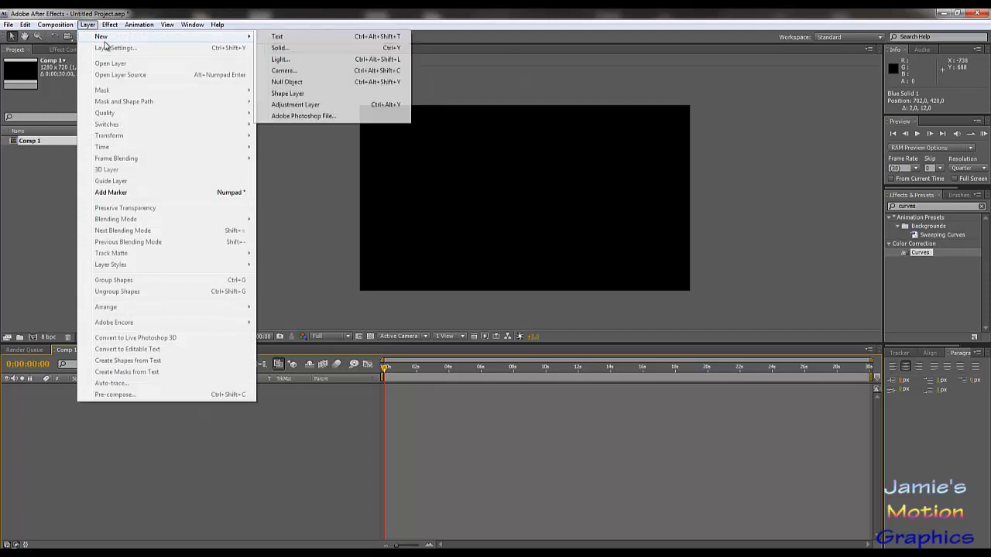
# Create a full-frame 1280 × 720 px solid layer in dark yellow, colour 7A6805.
pyautogui.click(286, 48)
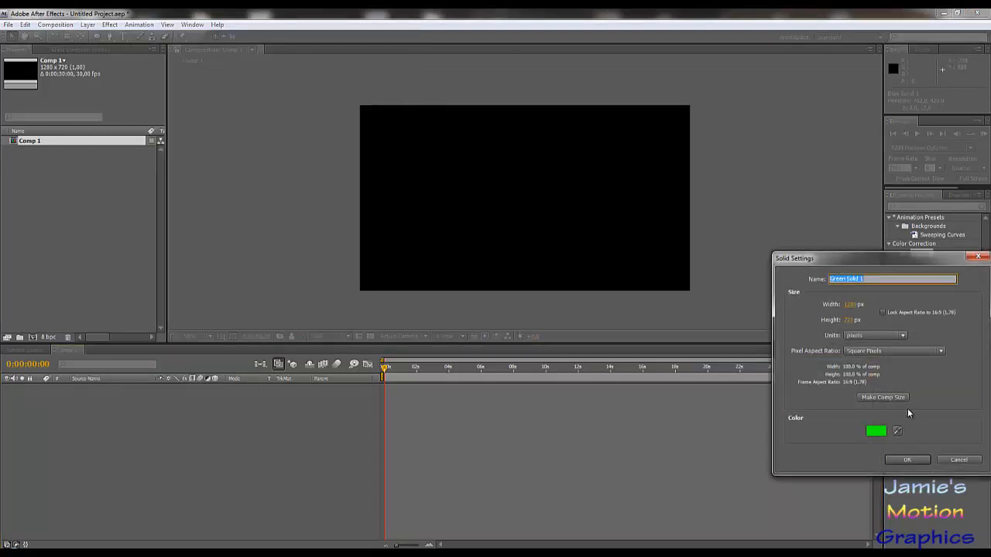
pyautogui.click(876, 432)
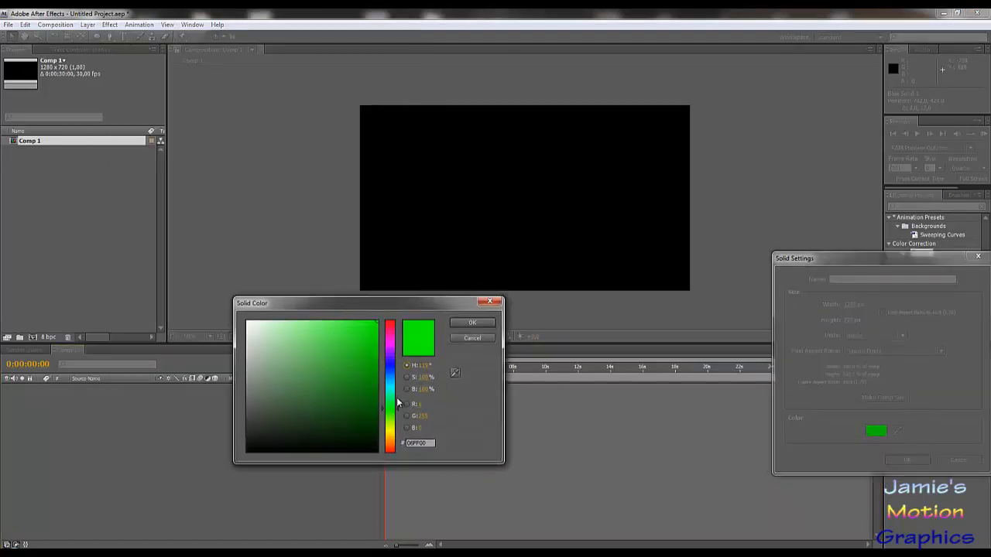
pyautogui.moveTo(391, 361)
pyautogui.mouseDown()
pyautogui.moveTo(391, 349)
pyautogui.moveTo(391, 434)
pyautogui.moveTo(369, 405)
pyautogui.moveTo(372, 389)
pyautogui.mouseUp()
pyautogui.click(488, 328)
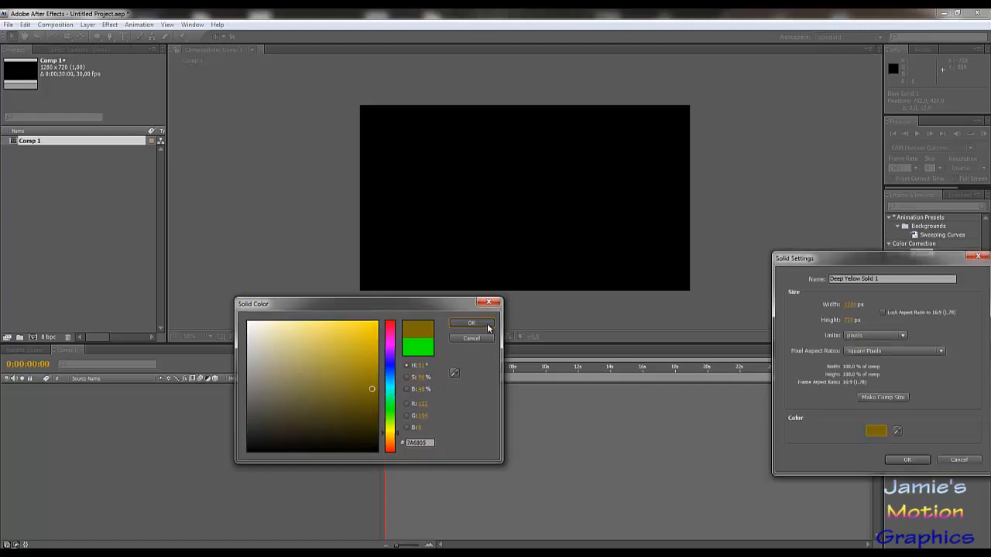
pyautogui.click(907, 460)
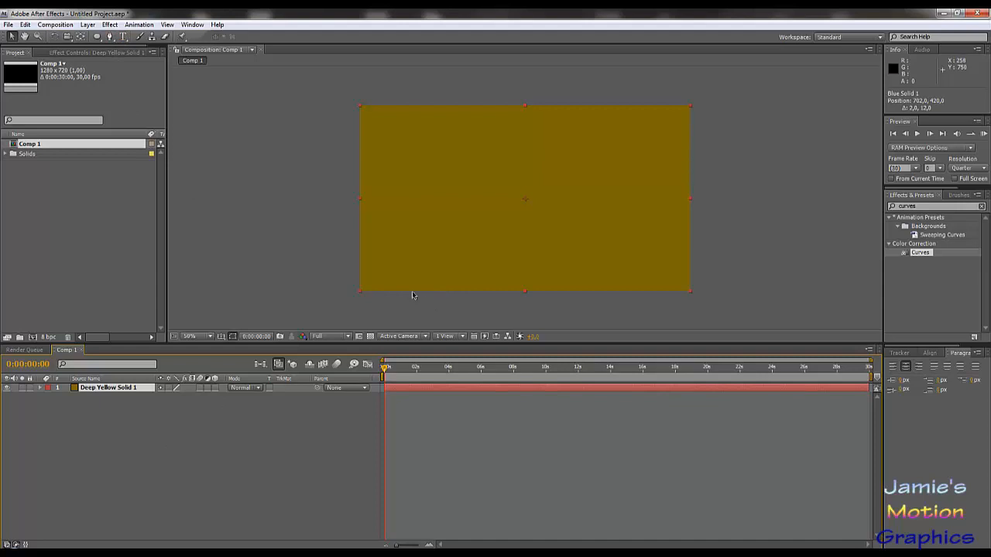
pyautogui.click(97, 37)
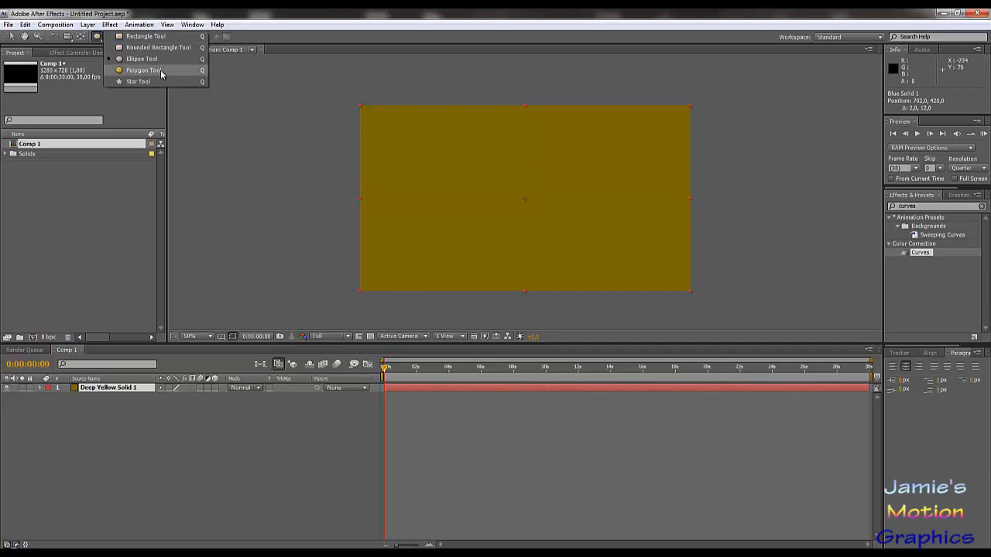
pyautogui.click(147, 18)
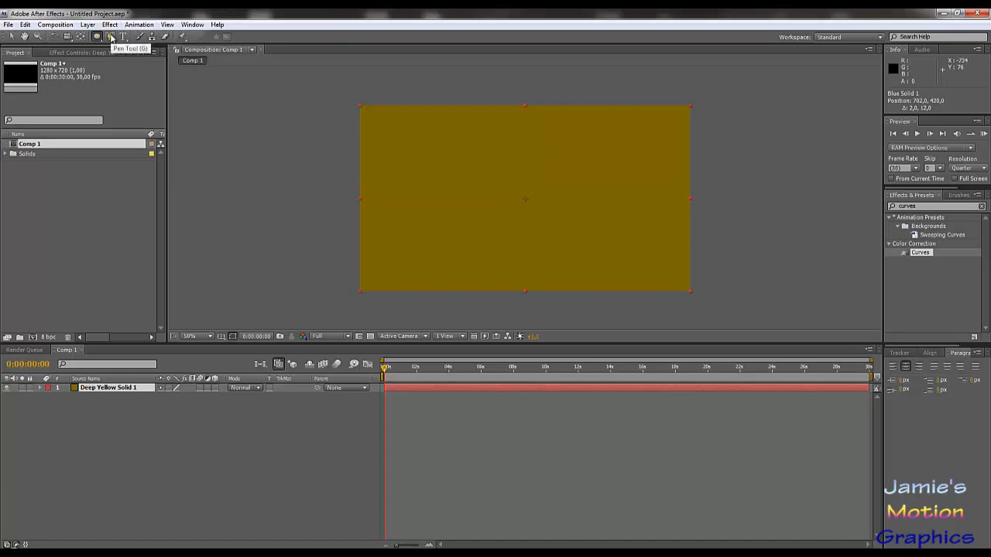
pyautogui.click(110, 38)
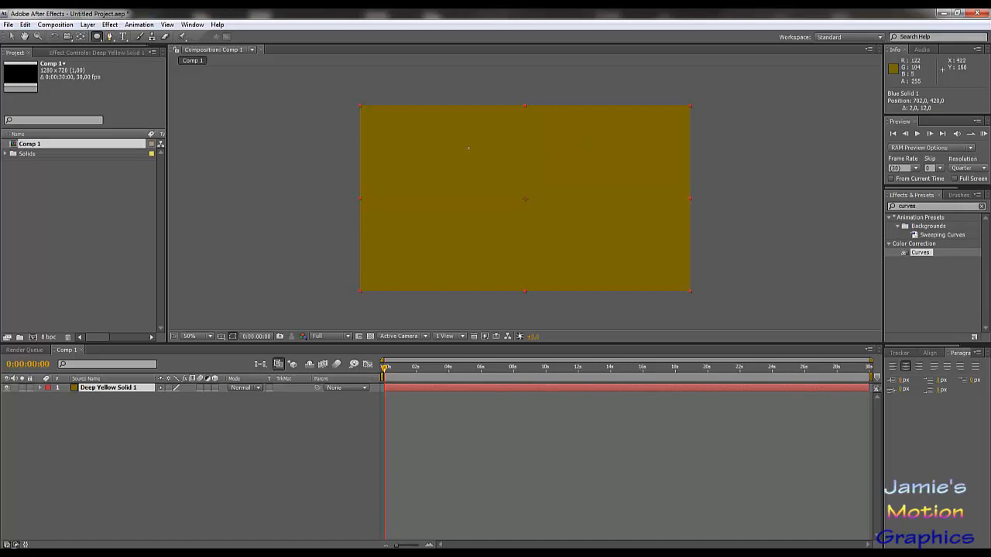
# Add an empty shape layer above the yellow solid and hide it.
pyautogui.click(87, 25)
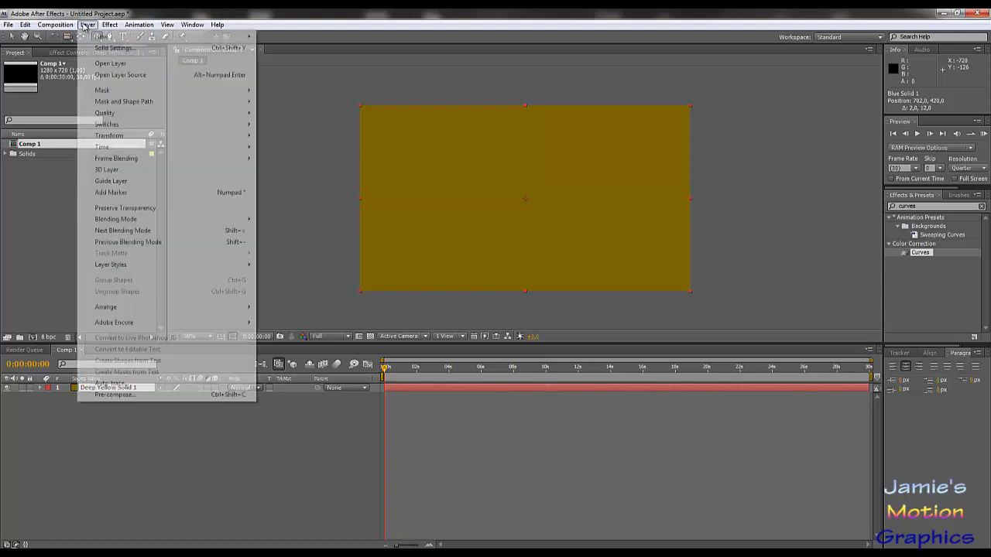
pyautogui.moveTo(109, 41)
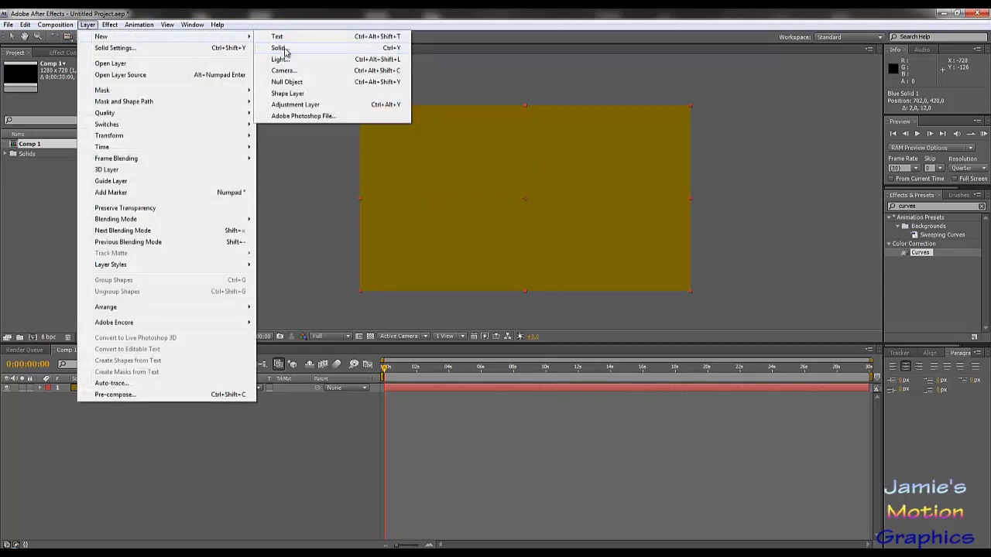
pyautogui.click(298, 95)
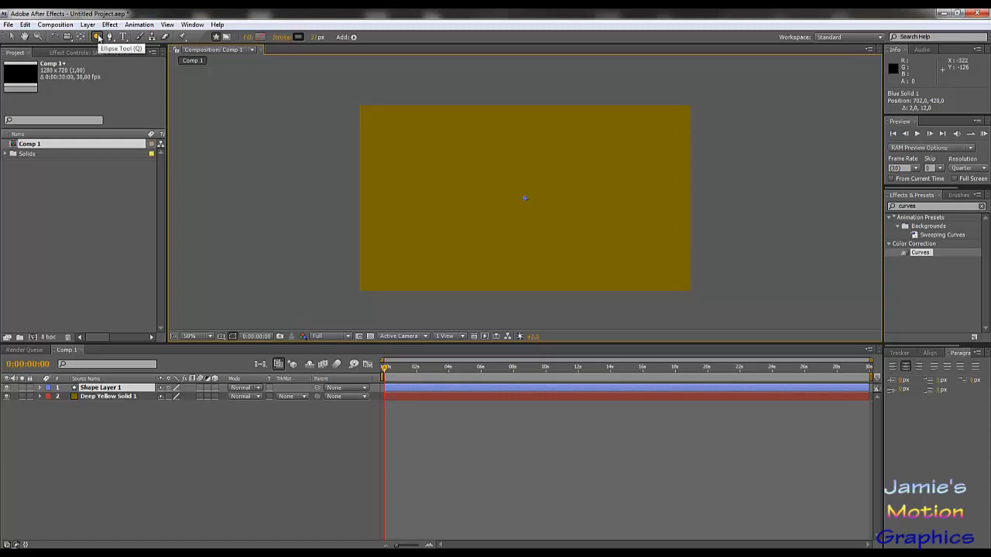
pyautogui.click(98, 37)
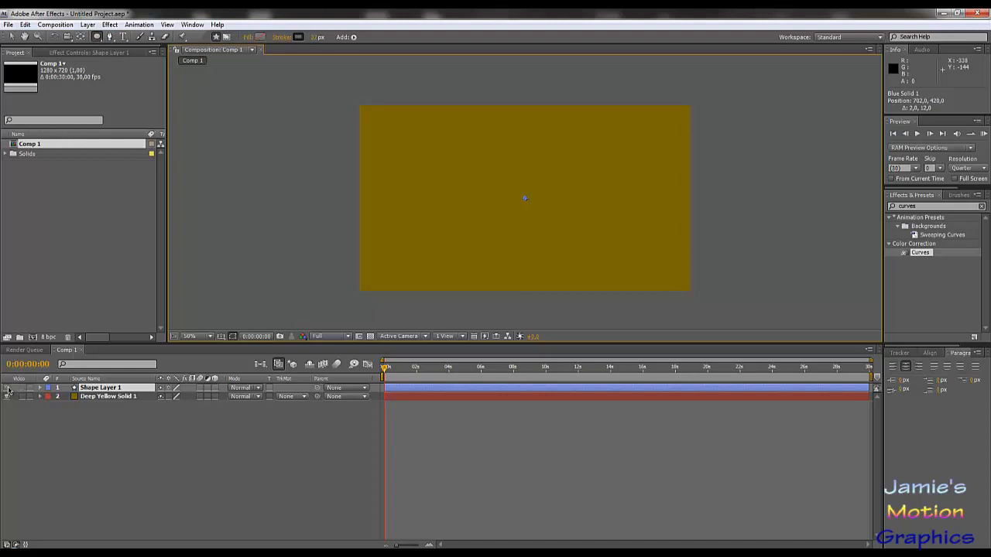
pyautogui.click(103, 390)
# Draw an elliptical mask about 220 × 150 px on the yellow solid in the upper-left part of the frame.
pyautogui.click(107, 396)
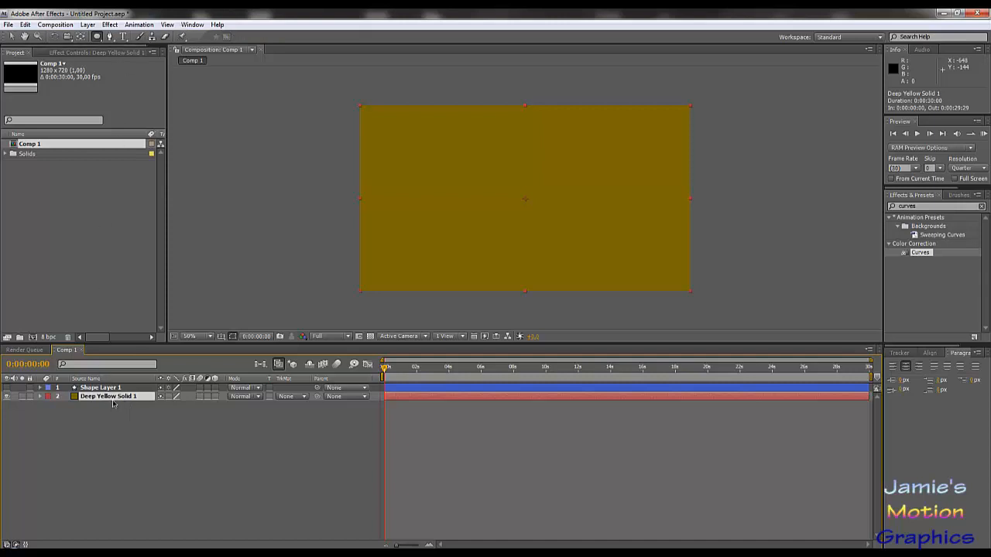
pyautogui.click(97, 37)
pyautogui.moveTo(420, 139); pyautogui.dragTo(479, 177)
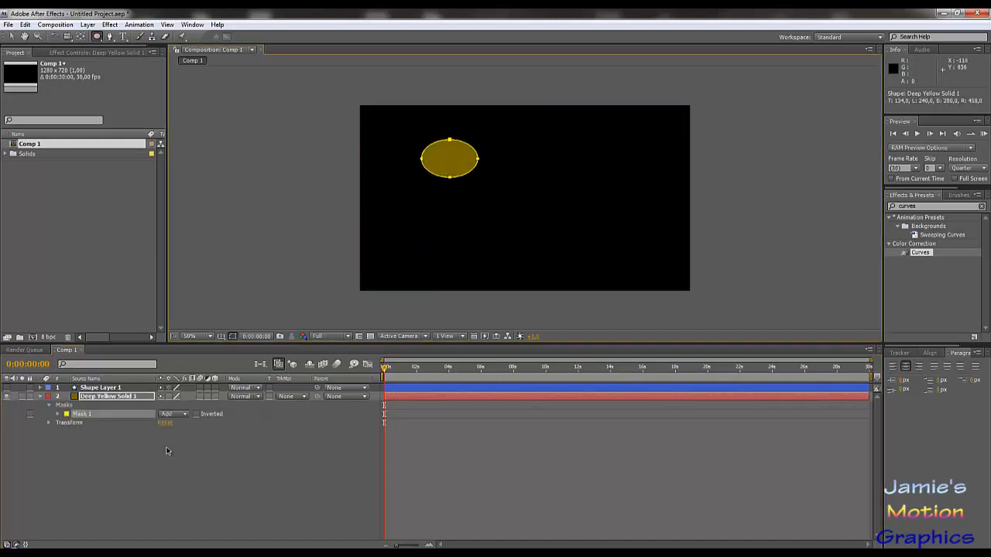
# Draw an upright five-pointed star mask on the yellow solid in the upper-right part of the frame, adjusting its number of points while drawing.
pyautogui.click(99, 37)
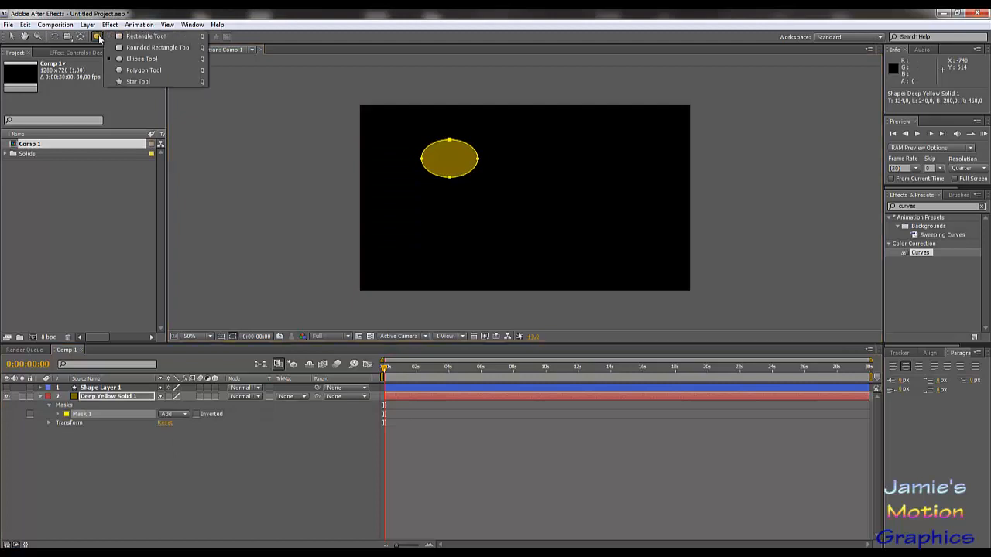
pyautogui.click(137, 81)
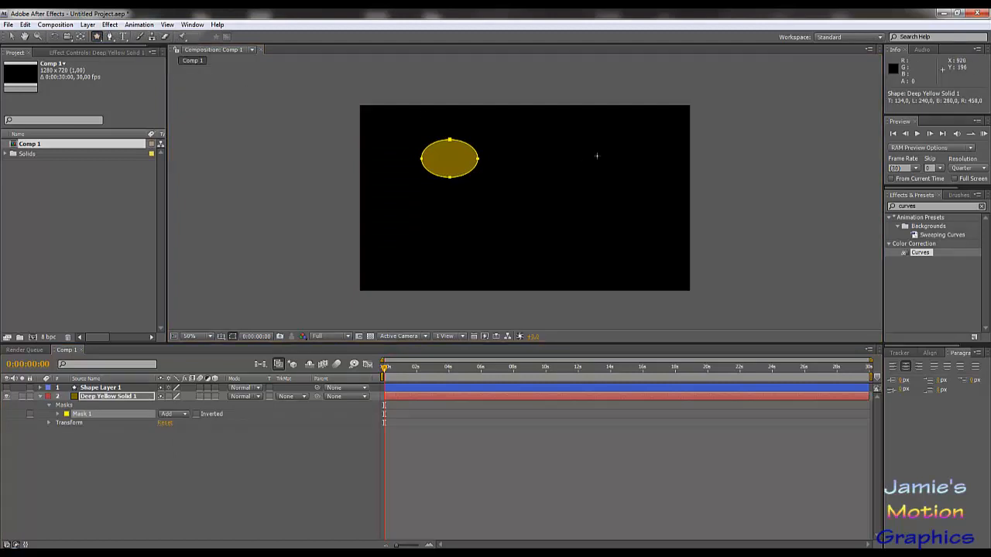
pyautogui.moveTo(606, 155); pyautogui.dragTo(624, 189)
pyautogui.press('Down')
pyautogui.press('Down')
pyautogui.press('Down')
pyautogui.press('Down')
pyautogui.press('Down')
pyautogui.press('Down')
pyautogui.press('Down')
pyautogui.press('Down')
pyautogui.press('Down')
pyautogui.press('Down')
pyautogui.press('Down')
pyautogui.press('Down')
pyautogui.press('Down')
pyautogui.press('Down')
pyautogui.press('Down')
pyautogui.press('Down')
pyautogui.press('Down')
pyautogui.press('Down')
pyautogui.press('Down')
pyautogui.press('Down')
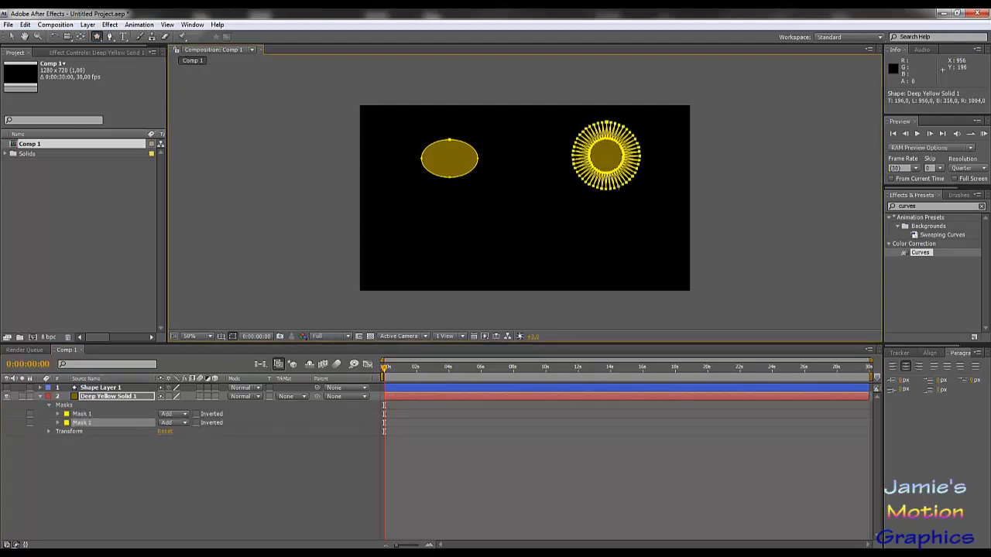
pyautogui.press('Down')
pyautogui.press('Down')
pyautogui.press('Down')
pyautogui.press('Down')
pyautogui.press('Down')
pyautogui.press('Down')
pyautogui.press('Down')
pyautogui.press('Down')
pyautogui.press('Down')
pyautogui.press('Down')
pyautogui.press('Down')
pyautogui.press('Down')
pyautogui.press('Down')
pyautogui.press('Down')
pyautogui.press('Down')
pyautogui.press('Down')
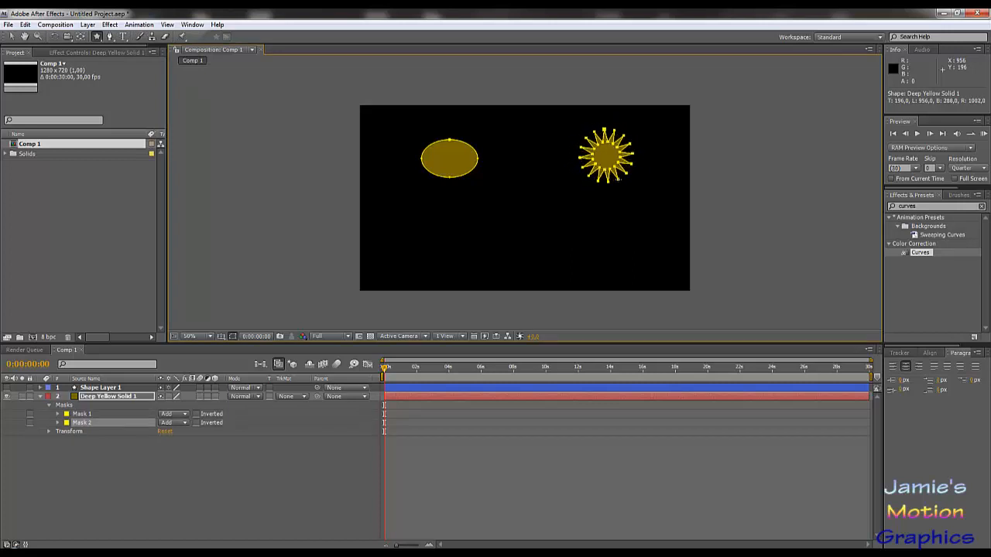
pyautogui.press('Up')
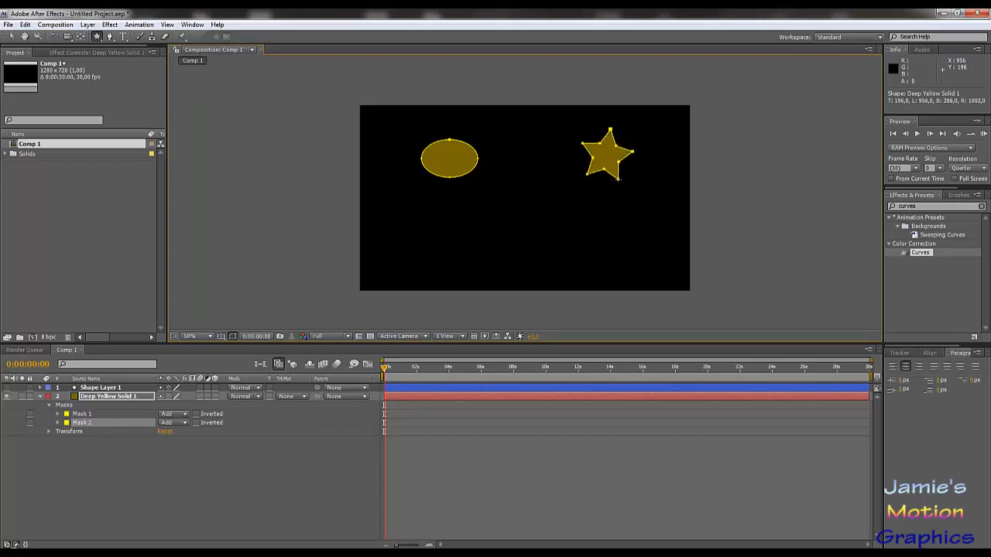
pyautogui.moveTo(623, 177); pyautogui.dragTo(632, 176)
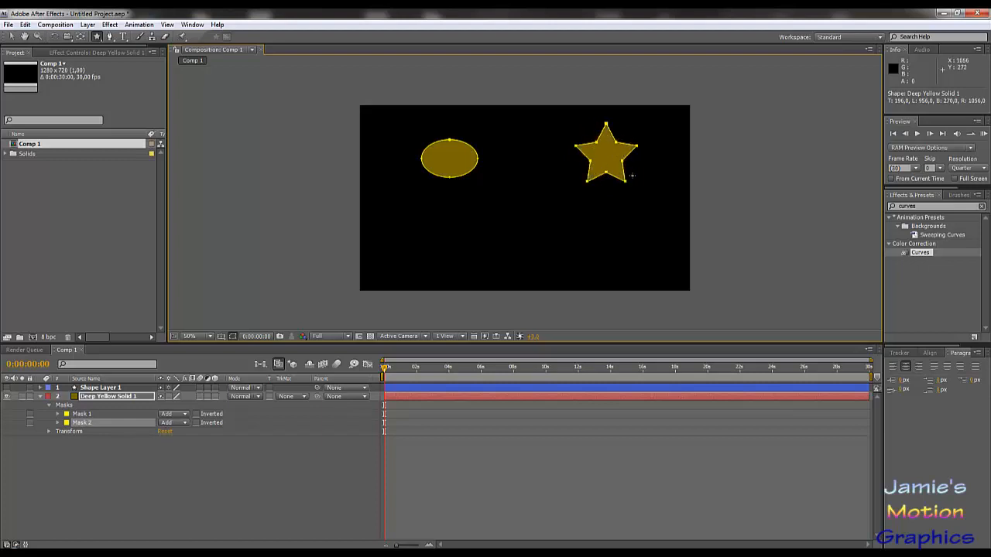
# Draw a rectangular mask about 272 × 186 px on the yellow solid below the star.
pyautogui.click(97, 36)
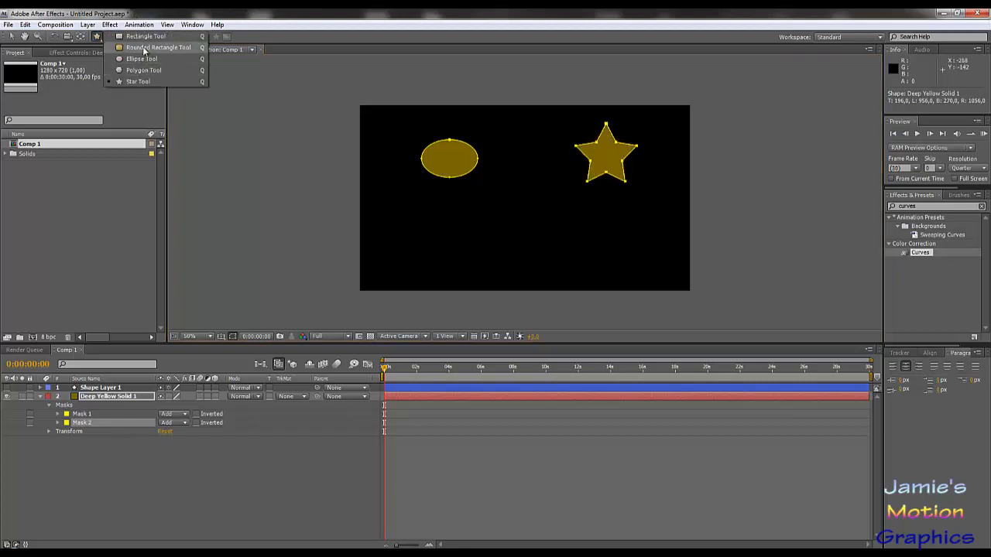
pyautogui.click(140, 36)
pyautogui.moveTo(524, 220); pyautogui.dragTo(595, 268)
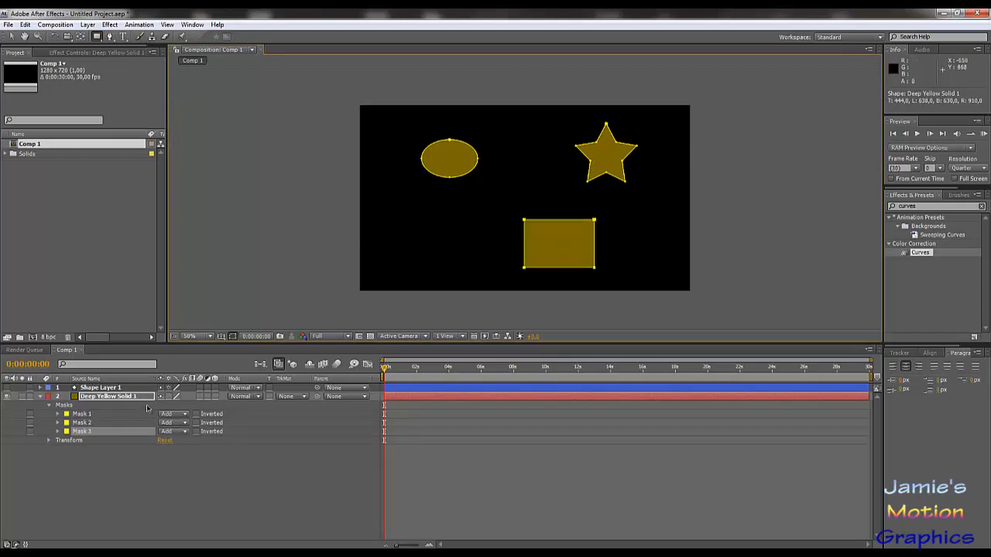
# Set the rectangular mask's bounding box to top 450, left 650, bottom 650 and right 850 px.
pyautogui.click(57, 431)
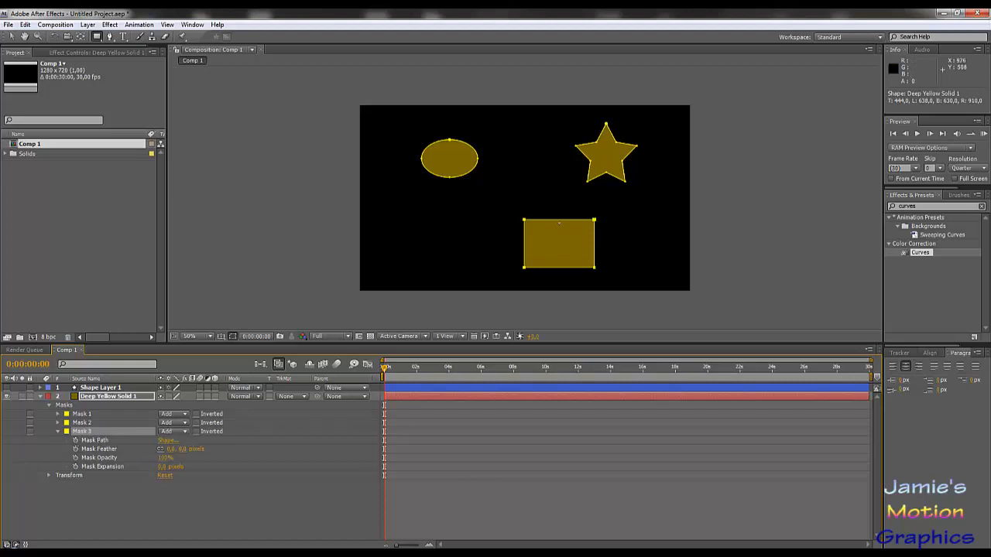
pyautogui.click(165, 440)
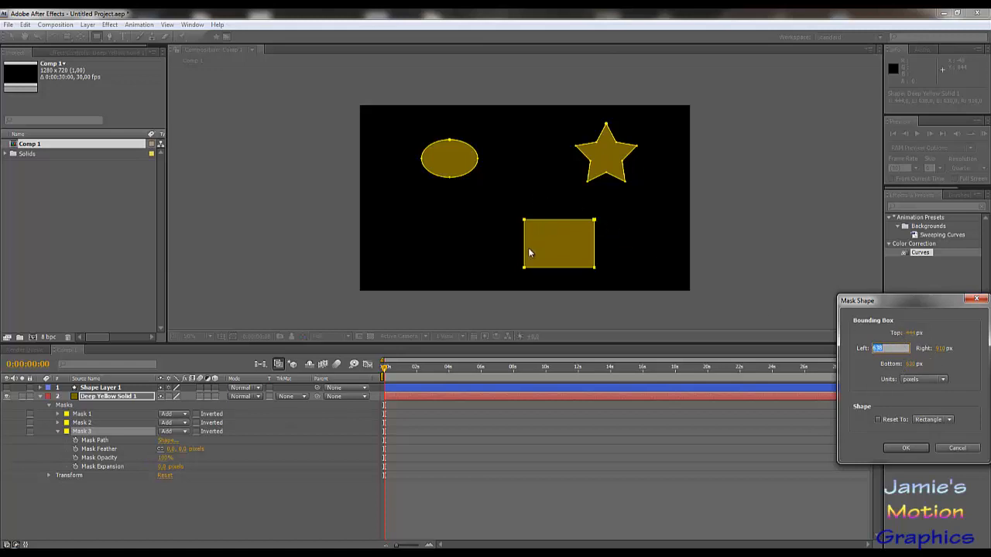
pyautogui.click(912, 333)
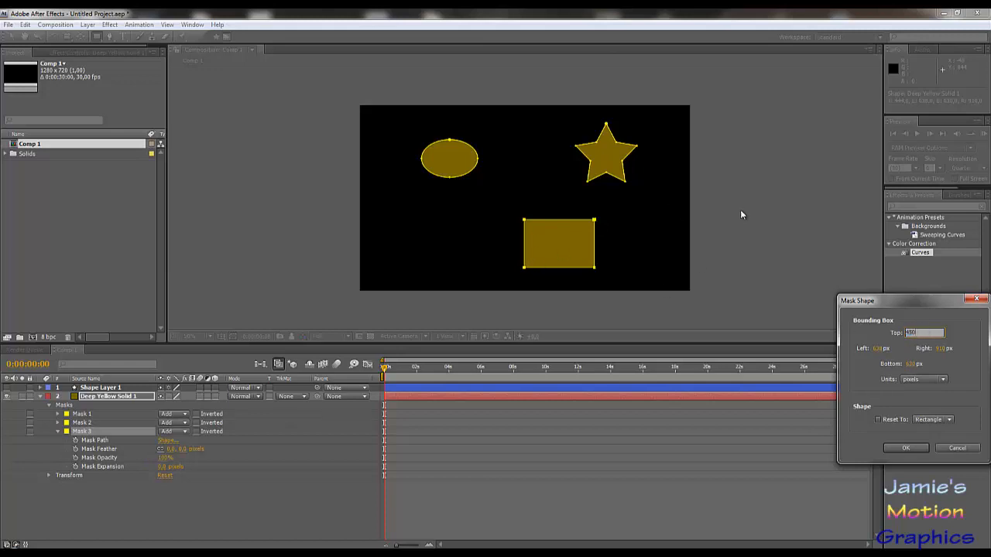
pyautogui.press('Tab')
pyautogui.press('Tab')
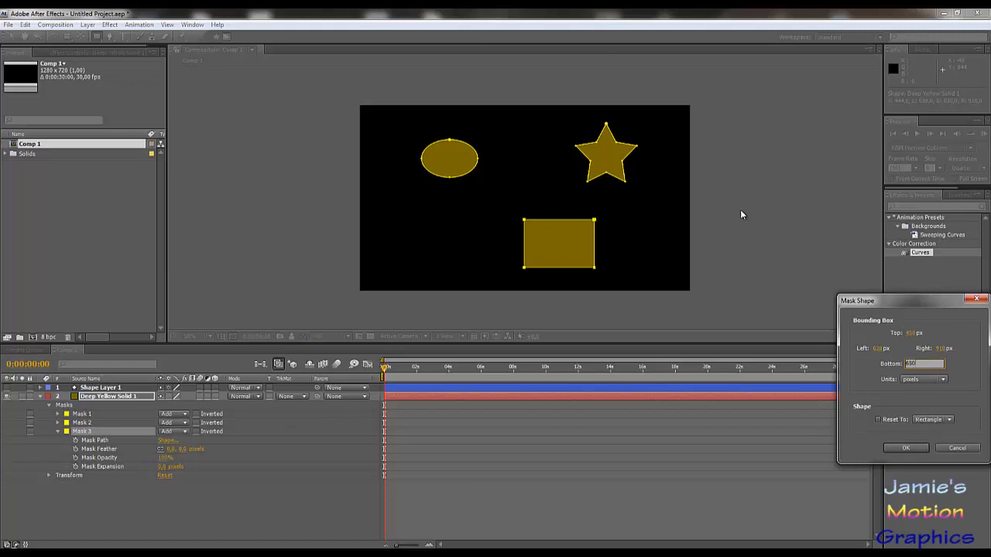
pyautogui.click(876, 348)
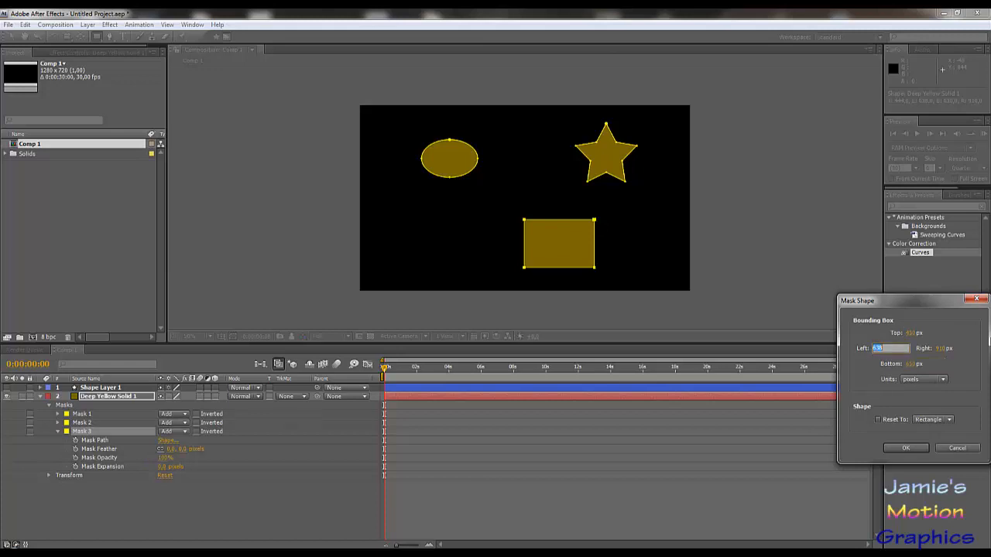
pyautogui.write('650')
pyautogui.press('Tab')
pyautogui.press('Tab')
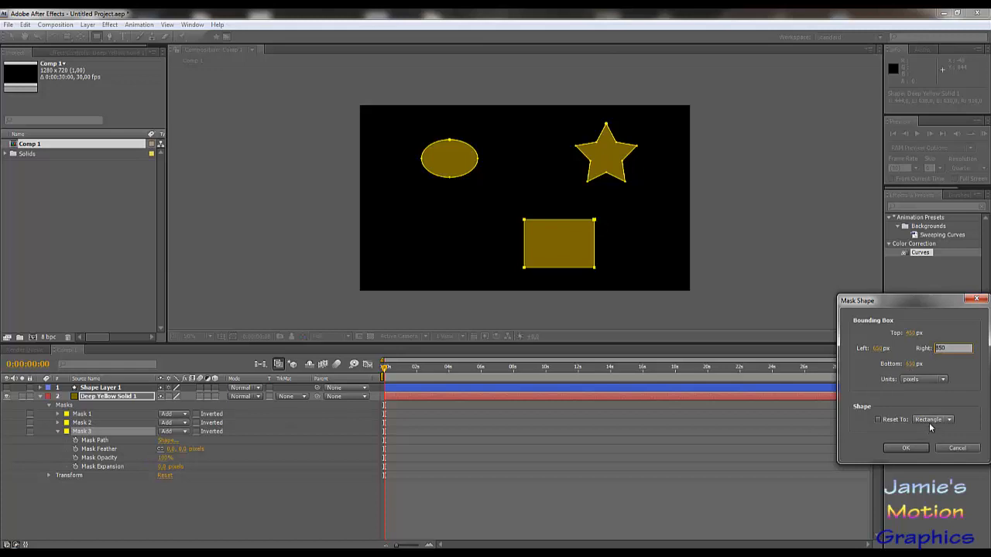
pyautogui.click(906, 448)
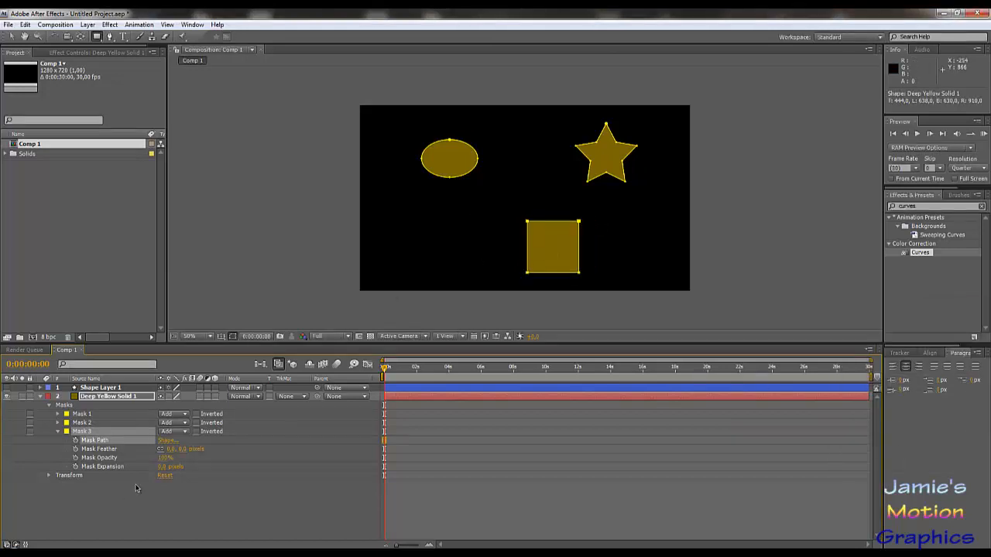
# Reset the third mask's path to the Ellipse shape.
pyautogui.click(162, 439)
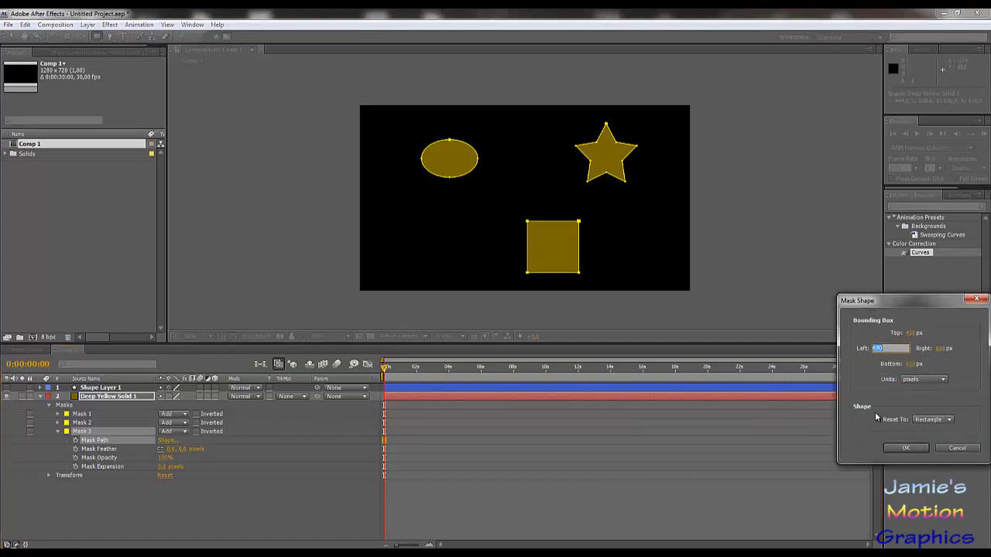
pyautogui.click(935, 419)
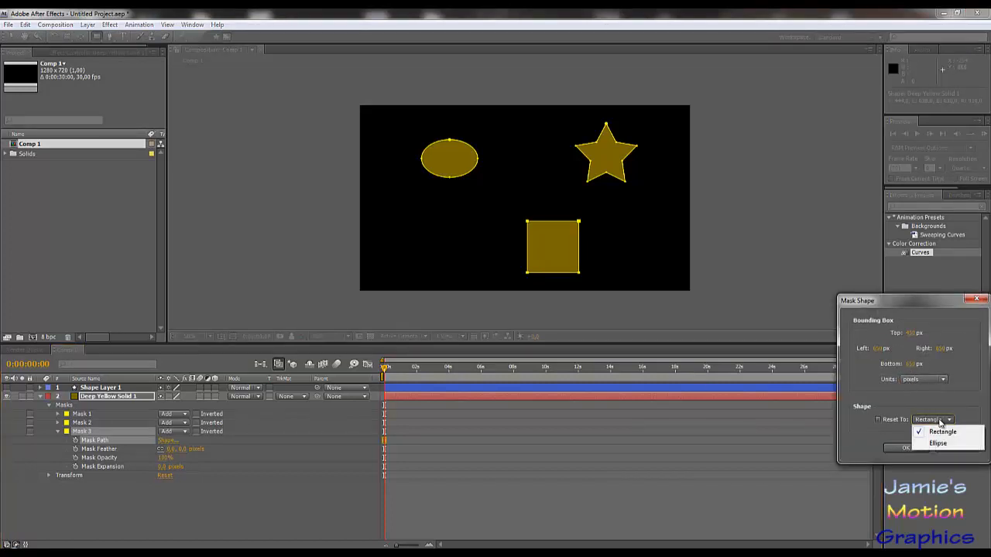
pyautogui.click(937, 443)
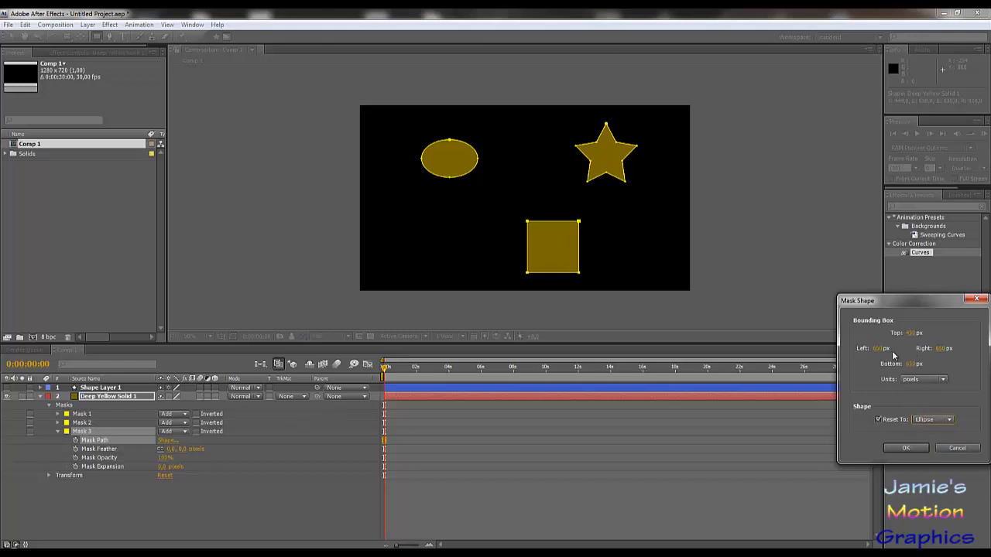
pyautogui.click(906, 448)
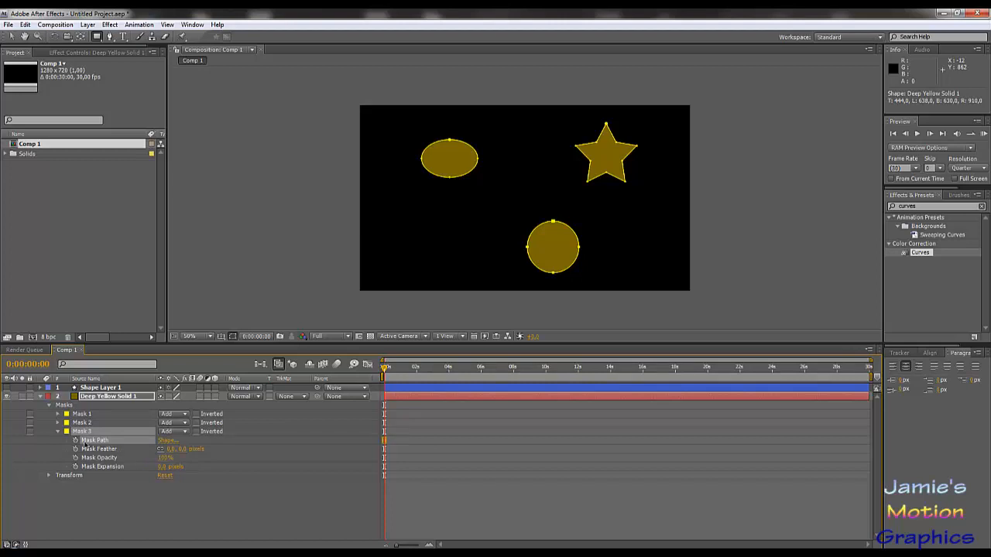
# Reset the third mask's path back to the Rectangle shape.
pyautogui.click(166, 440)
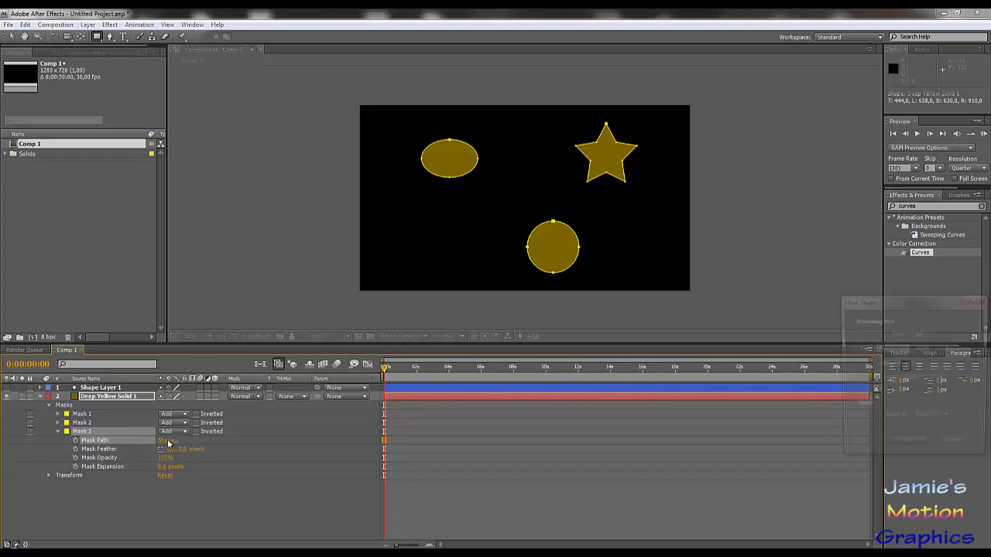
pyautogui.click(929, 420)
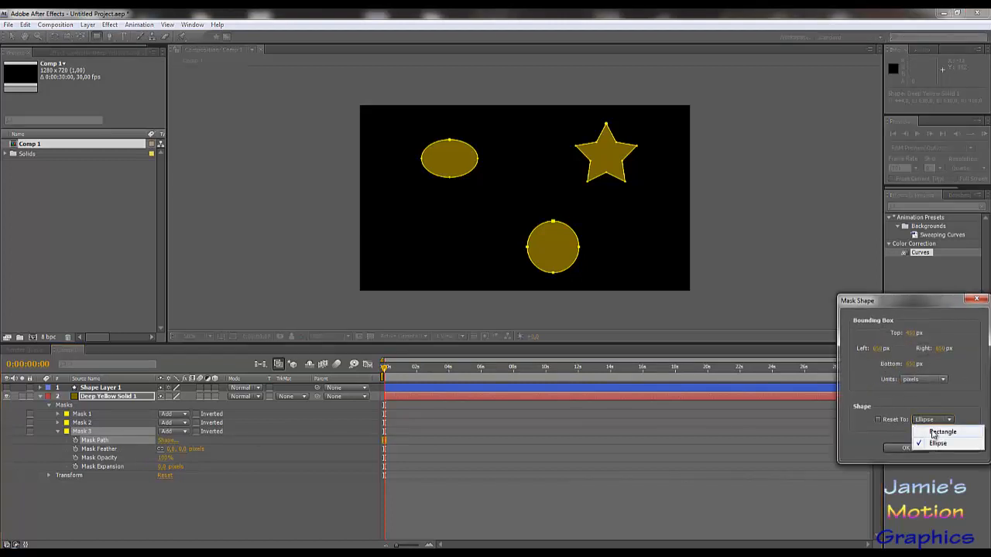
pyautogui.click(925, 430)
pyautogui.click(900, 449)
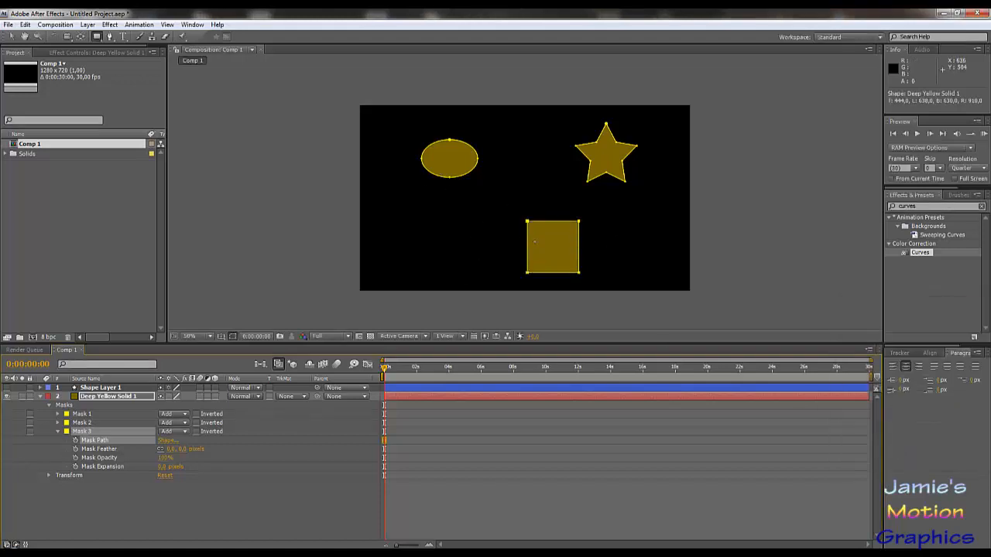
# Move the whole square mask up so its upper-left corner overlaps the ellipse mask, and deselect it.
pyautogui.click(11, 36)
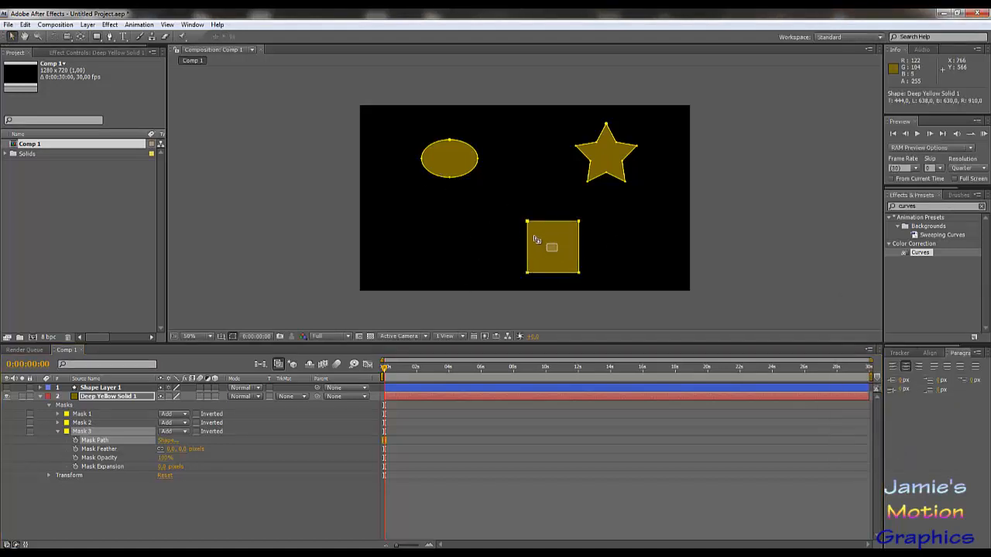
pyautogui.moveTo(532, 223); pyautogui.dragTo(504, 251)
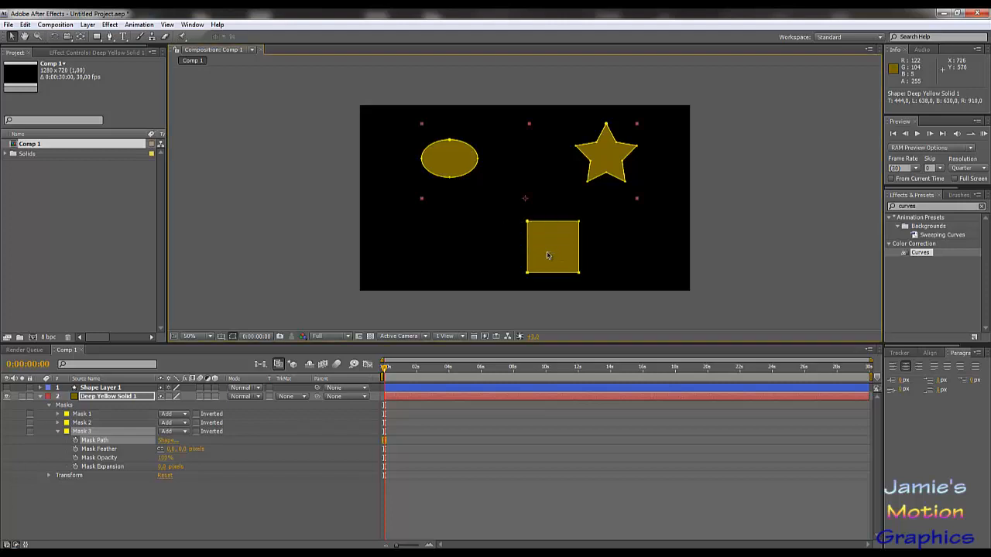
pyautogui.click(101, 440)
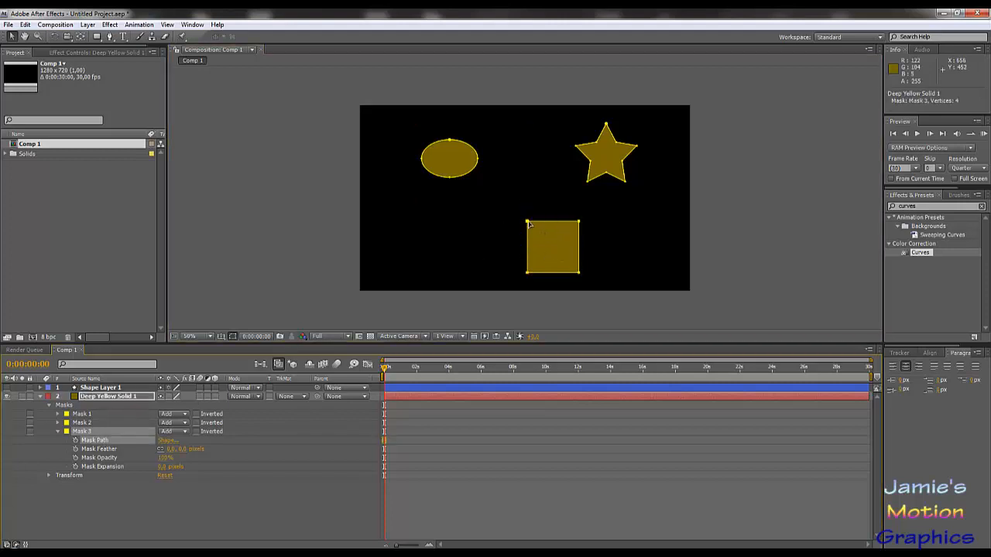
pyautogui.moveTo(528, 224); pyautogui.dragTo(455, 161)
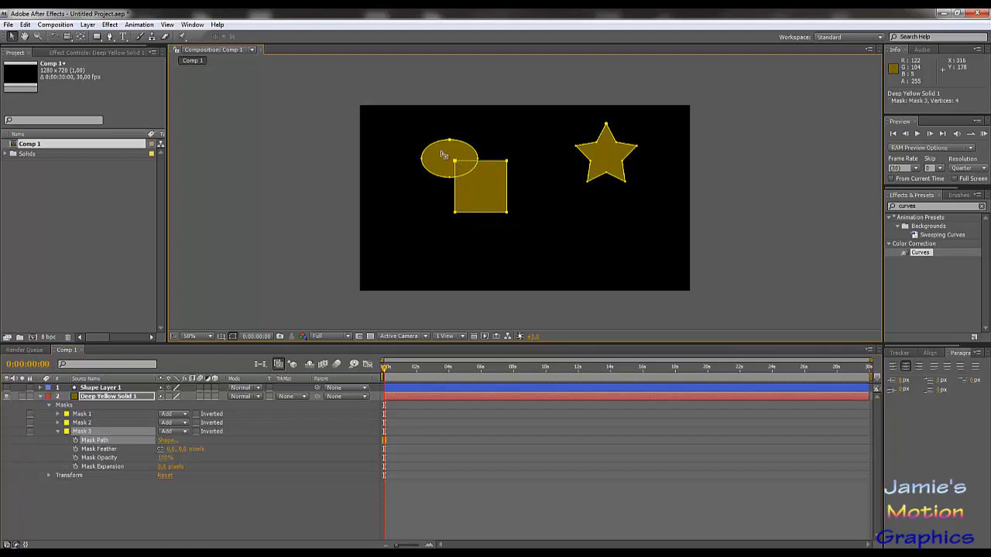
pyautogui.click(278, 495)
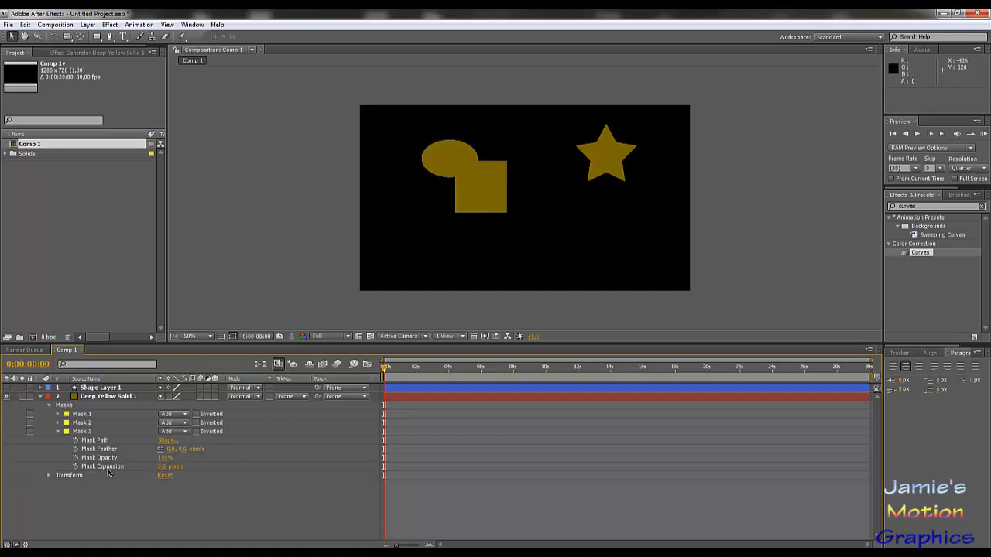
# Move the third mask's whole path so the square sits directly below the ellipse mask.
pyautogui.click(87, 432)
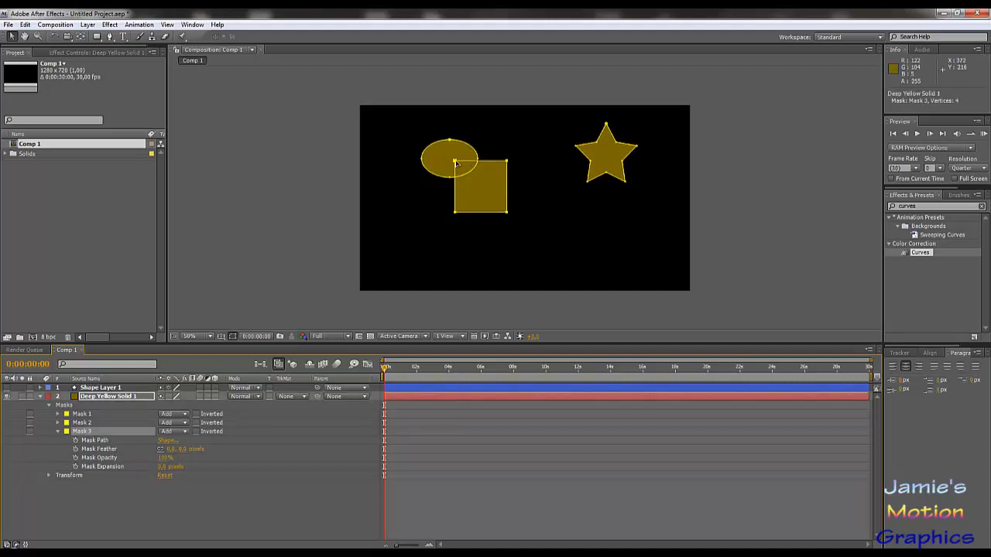
pyautogui.click(106, 440)
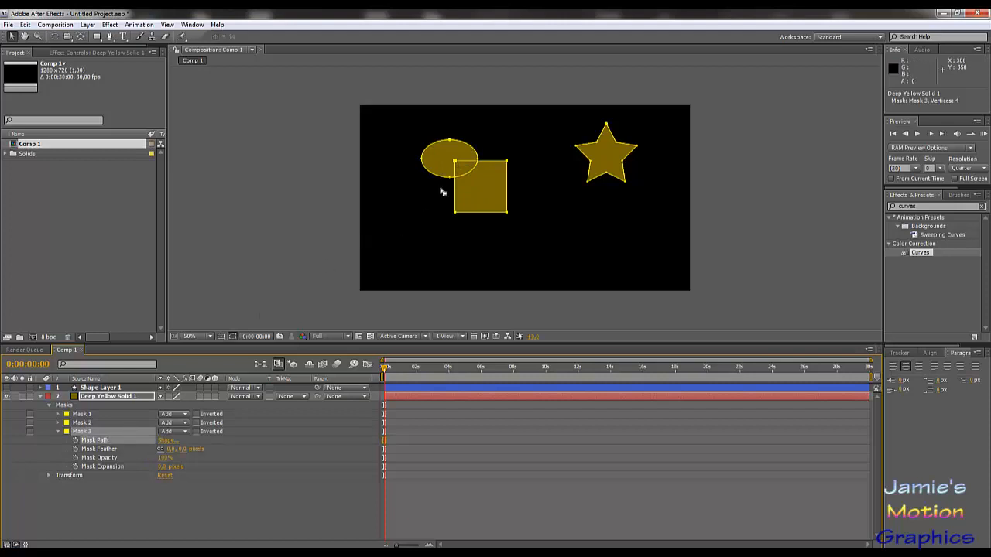
pyautogui.moveTo(456, 162); pyautogui.dragTo(426, 215)
# Draw a closed six-vertex freeform mask with the Pen tool on the yellow solid below the star, curving its leftmost vertex.
pyautogui.click(110, 37)
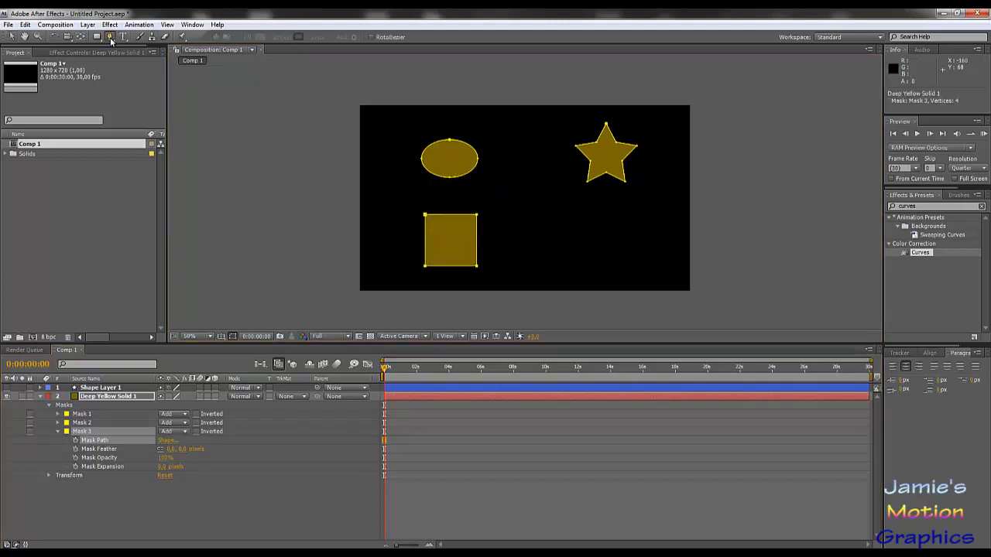
pyautogui.click(98, 398)
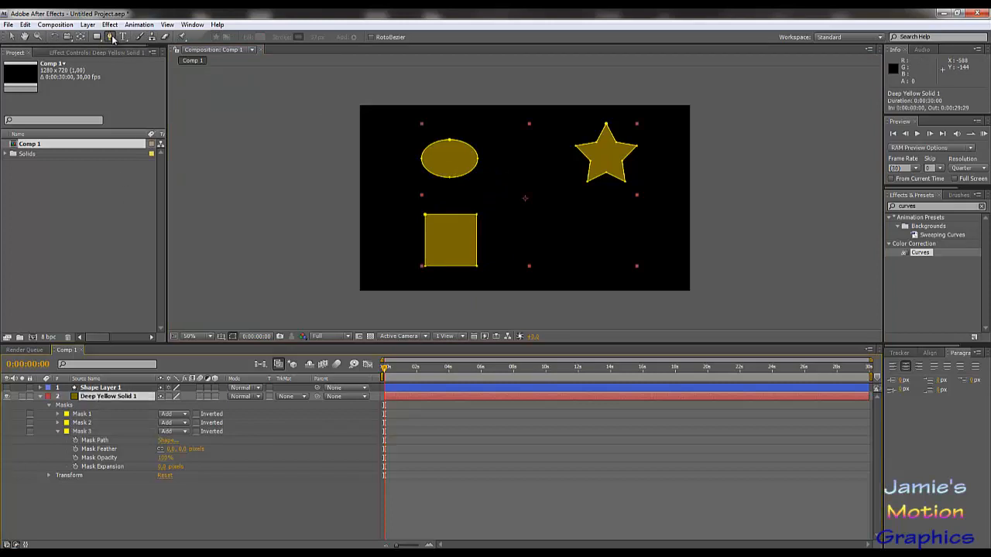
pyautogui.click(604, 217)
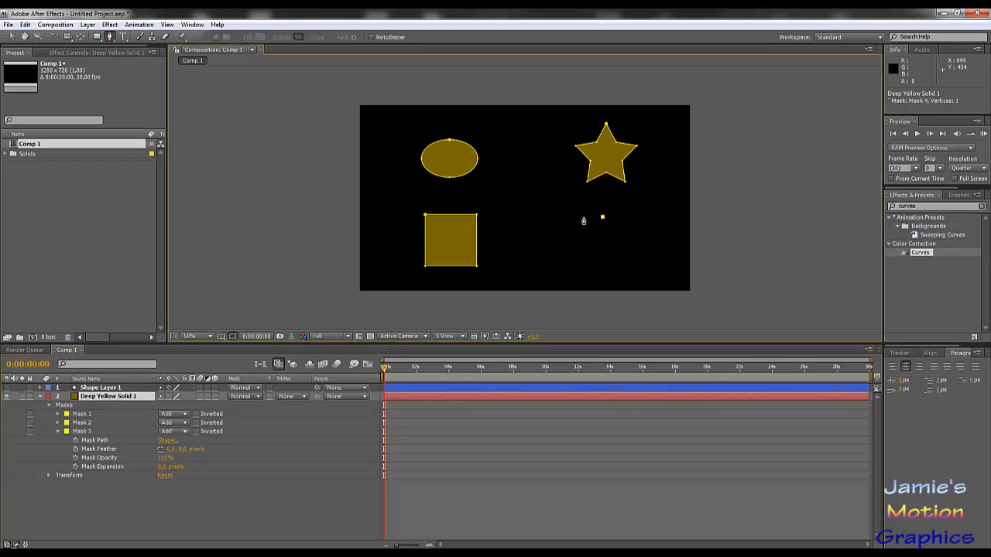
pyautogui.click(569, 207)
pyautogui.moveTo(536, 228); pyautogui.dragTo(542, 248)
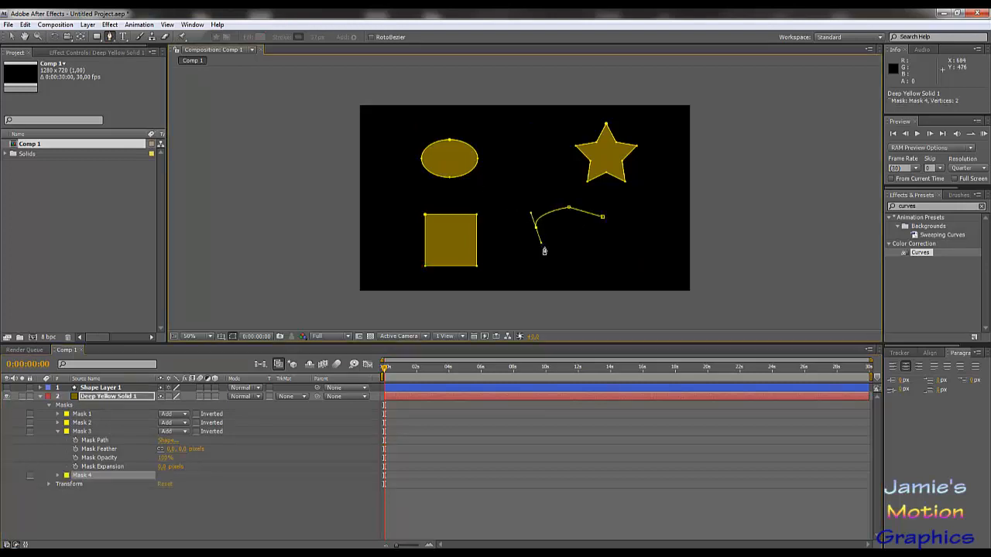
pyautogui.click(560, 260)
pyautogui.click(614, 265)
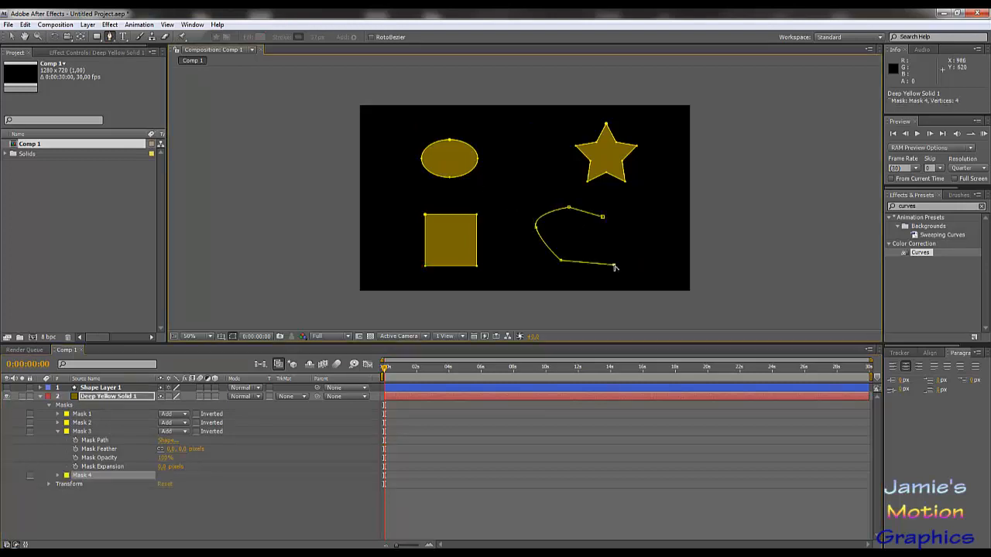
pyautogui.click(621, 223)
pyautogui.click(603, 218)
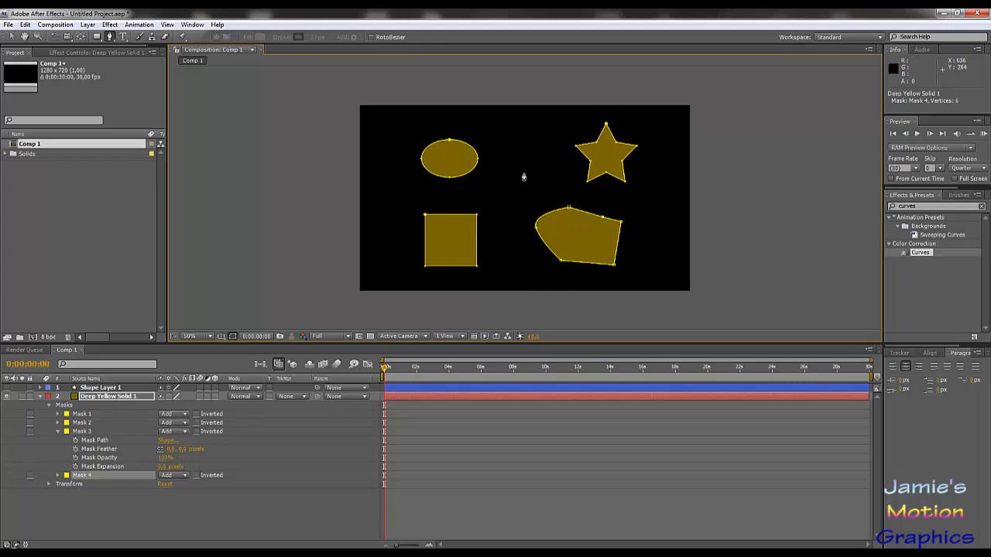
# Draw a closed triangular mask at the centre of the composition and a rounded mask with three curved vertices above it.
pyautogui.click(502, 195)
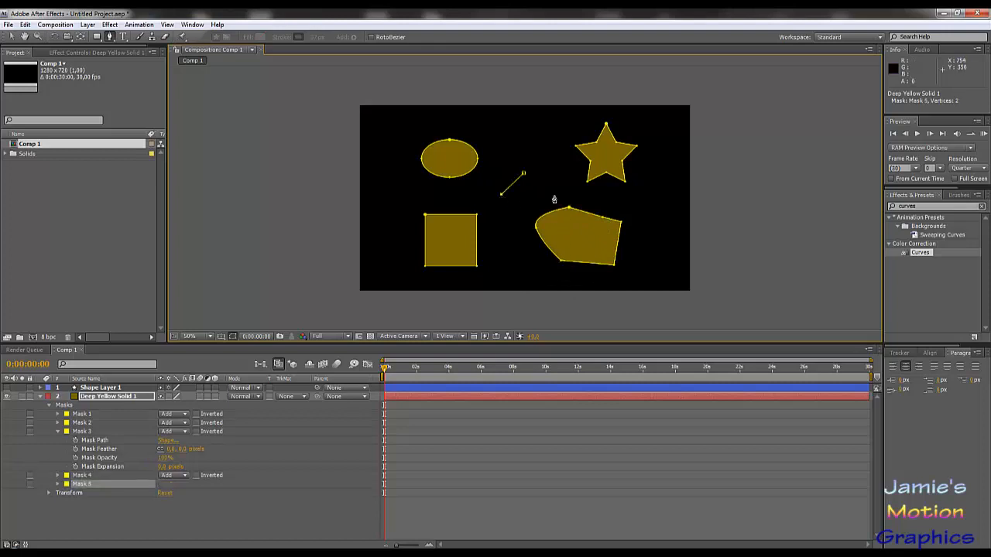
pyautogui.click(555, 195)
pyautogui.click(523, 174)
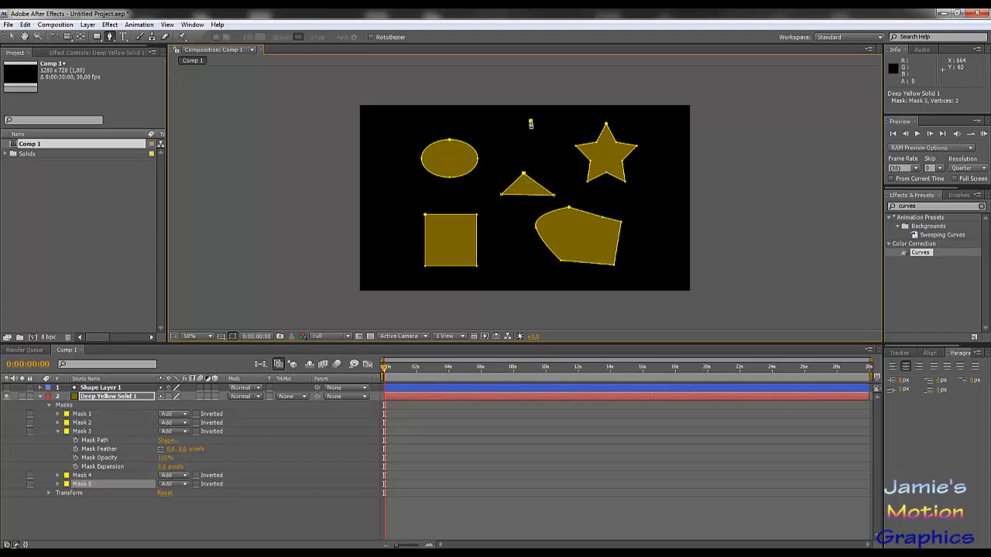
pyautogui.moveTo(523, 124); pyautogui.dragTo(563, 136)
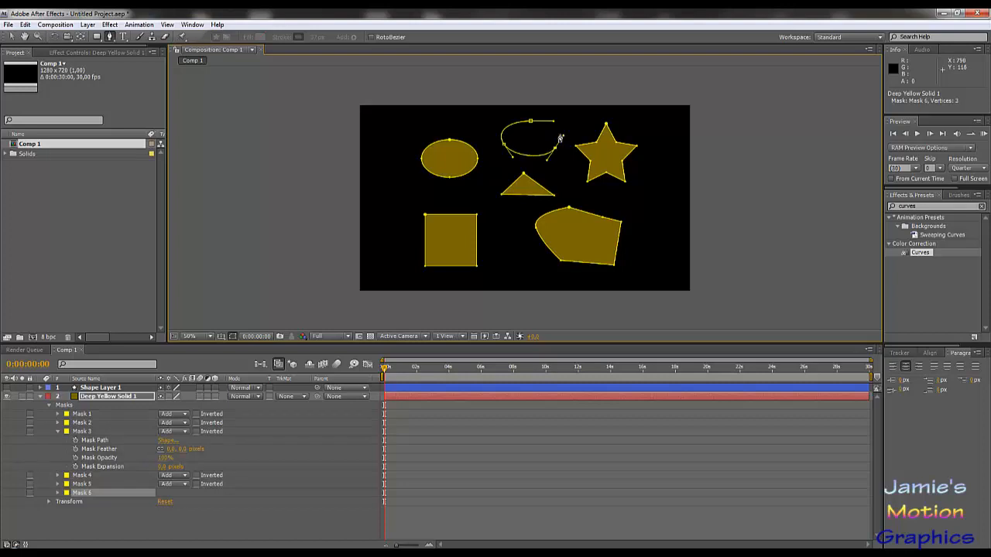
pyautogui.click(531, 121)
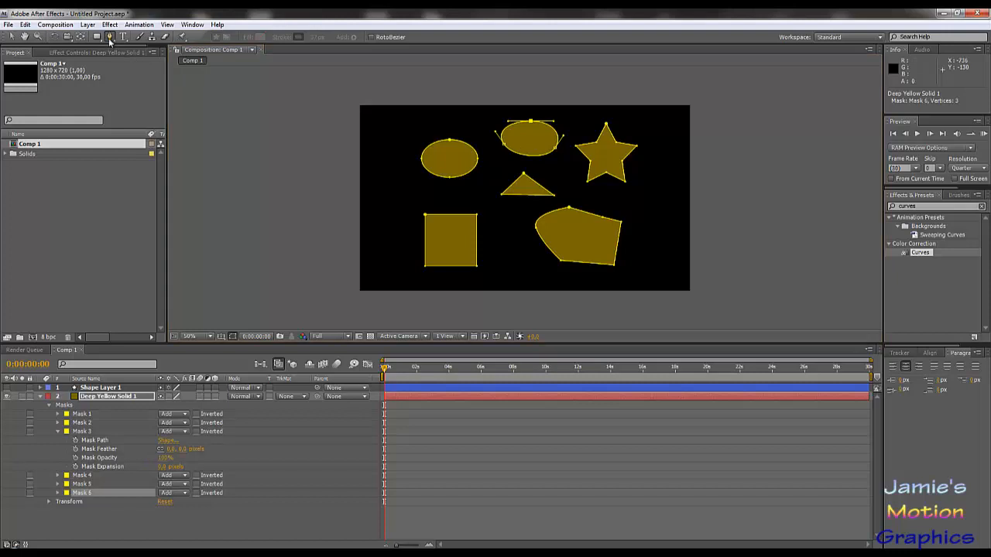
# Convert all three vertices of the rounded upper mask to sharp corners with the Convert Vertex tool.
pyautogui.click(110, 37)
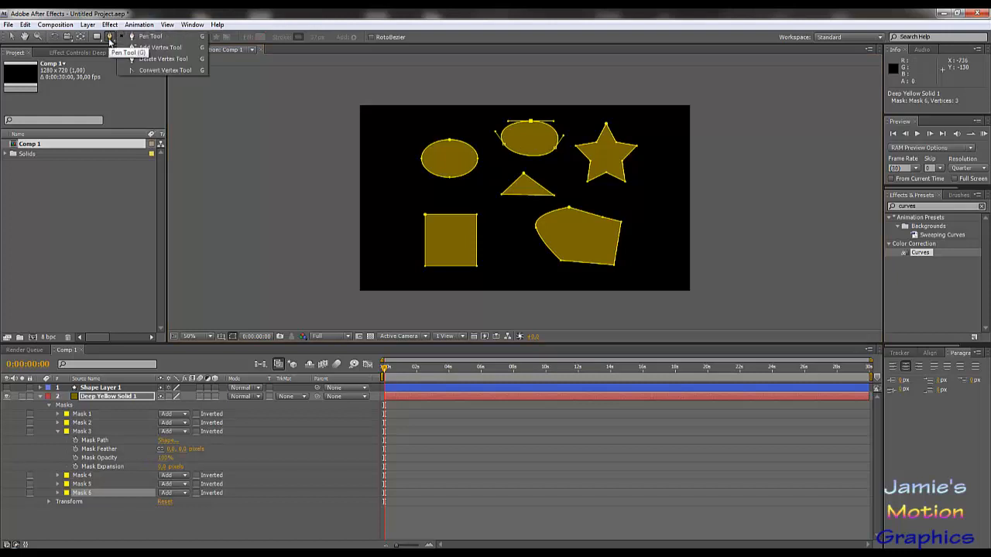
pyautogui.click(160, 71)
pyautogui.click(511, 139)
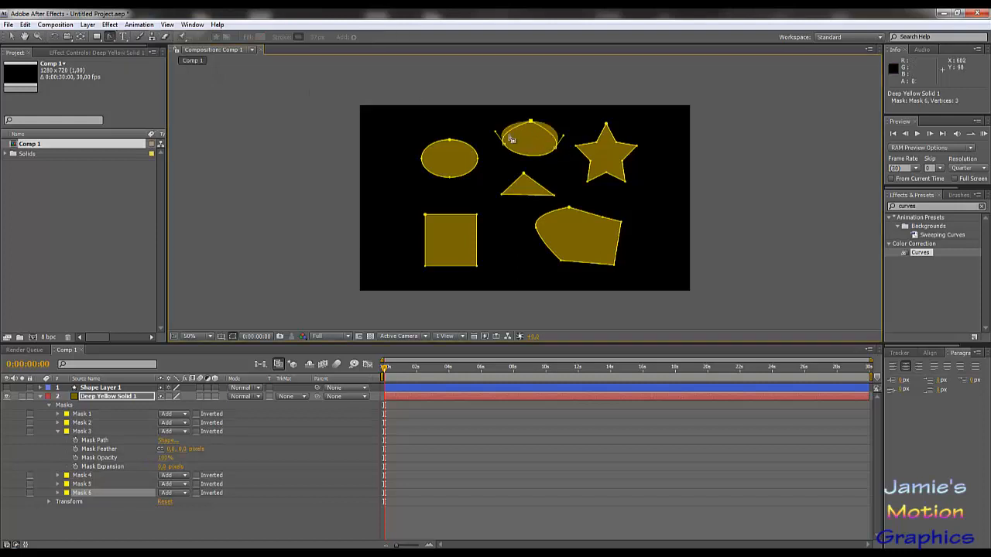
pyautogui.click(505, 144)
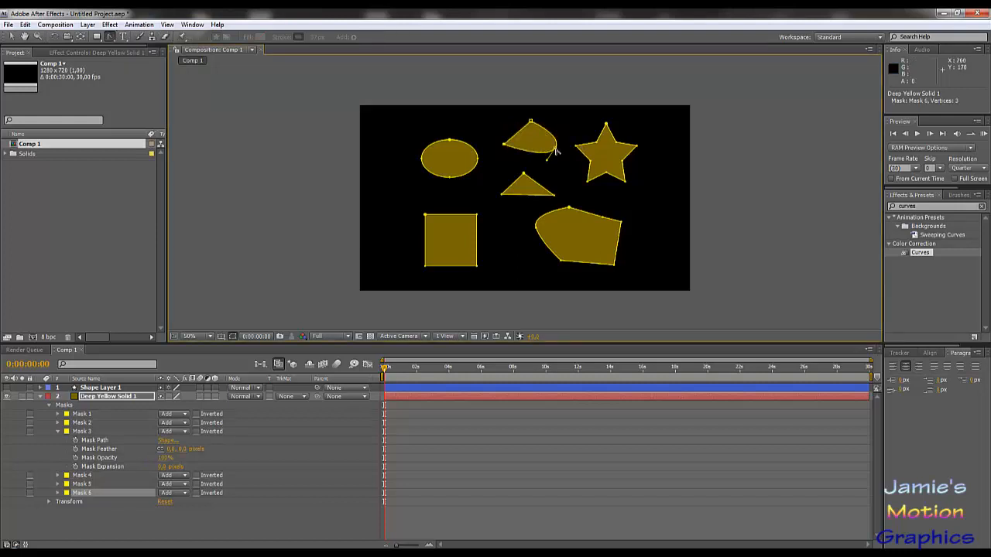
pyautogui.click(555, 148)
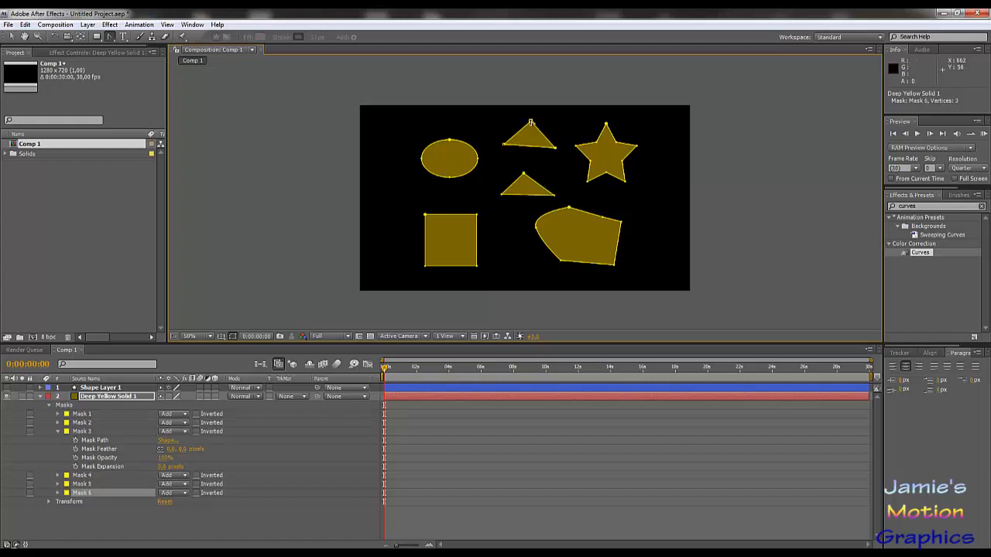
# Convert the three corners of the central triangular mask to smooth curved vertices.
pyautogui.click(523, 176)
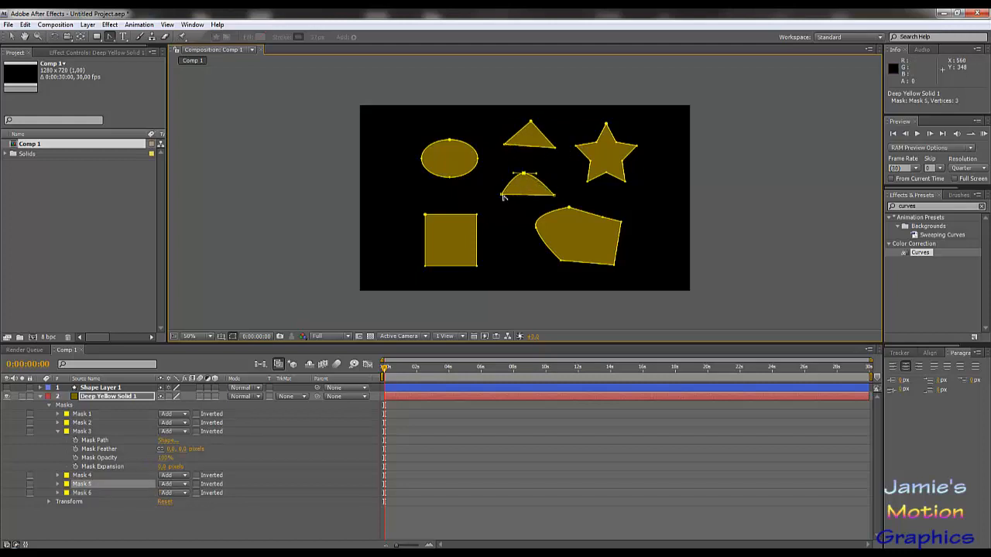
pyautogui.click(503, 195)
pyautogui.click(554, 195)
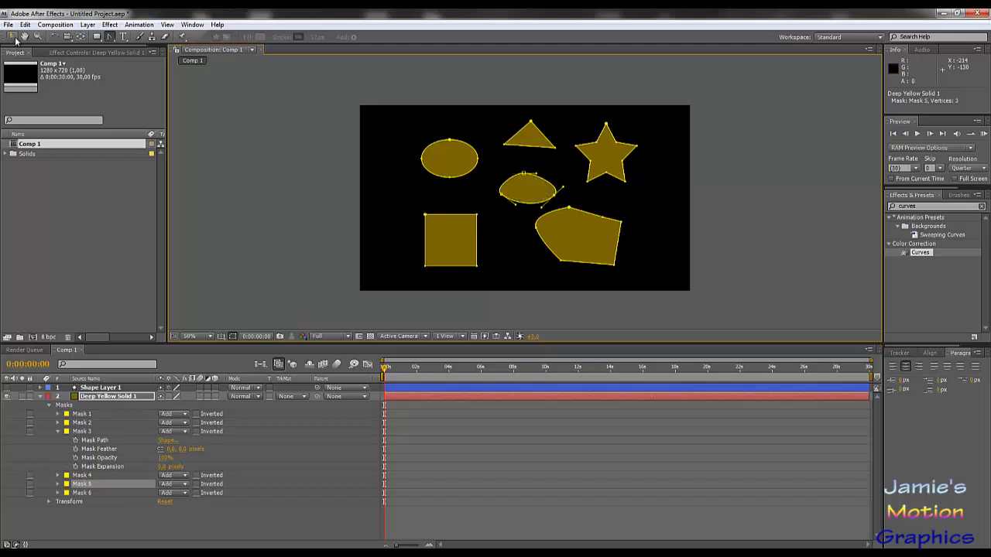
# Reshape the central rounded mask by adjusting its top and left vertices' direction handles, stretching its left side upward into a pointed curve.
pyautogui.click(12, 37)
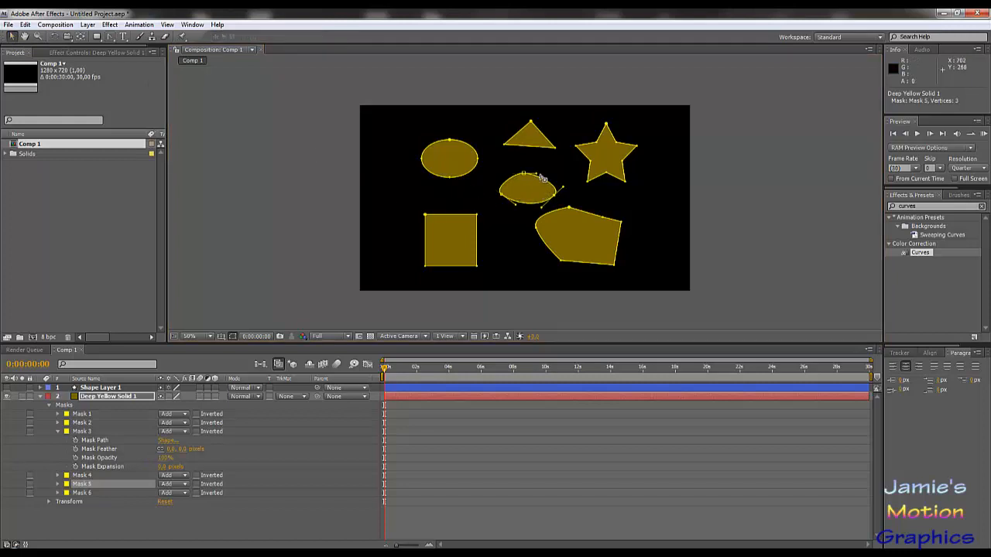
pyautogui.moveTo(538, 177); pyautogui.dragTo(553, 176)
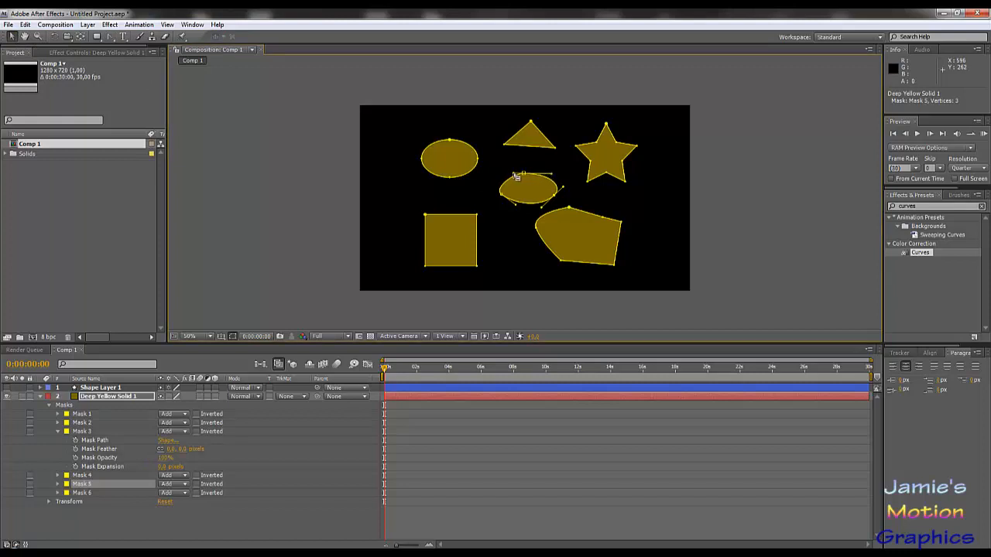
pyautogui.click(521, 176)
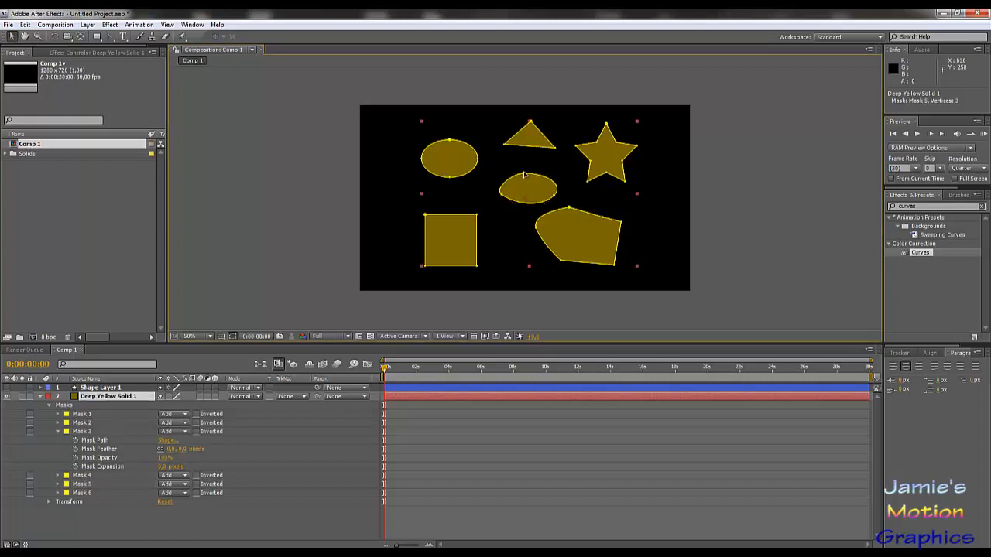
pyautogui.click(520, 175)
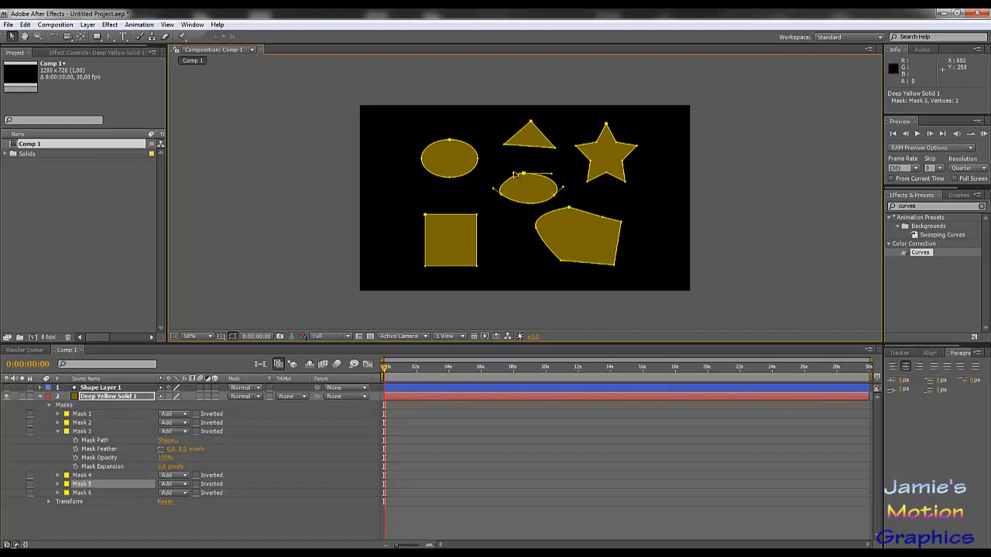
pyautogui.moveTo(513, 176); pyautogui.dragTo(464, 91)
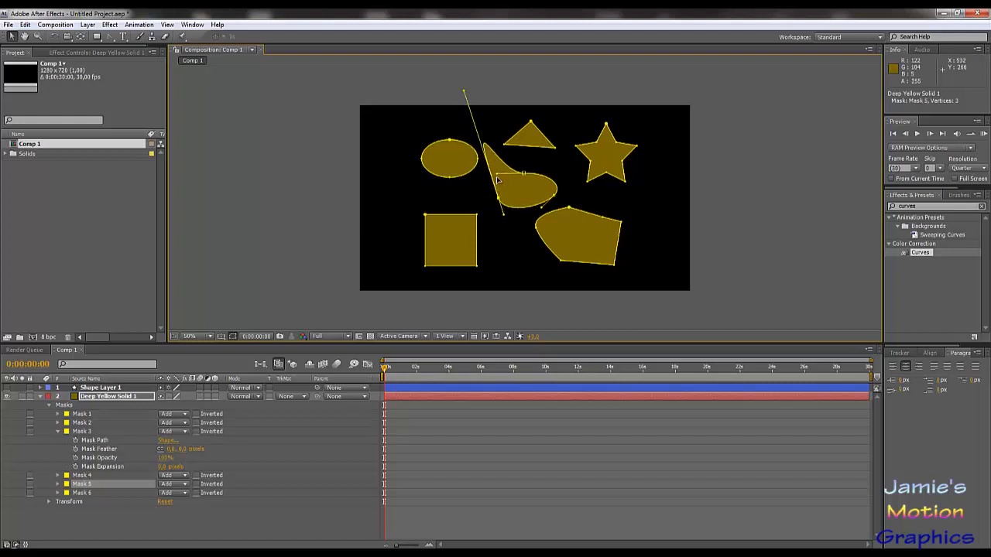
pyautogui.moveTo(498, 180); pyautogui.dragTo(542, 151)
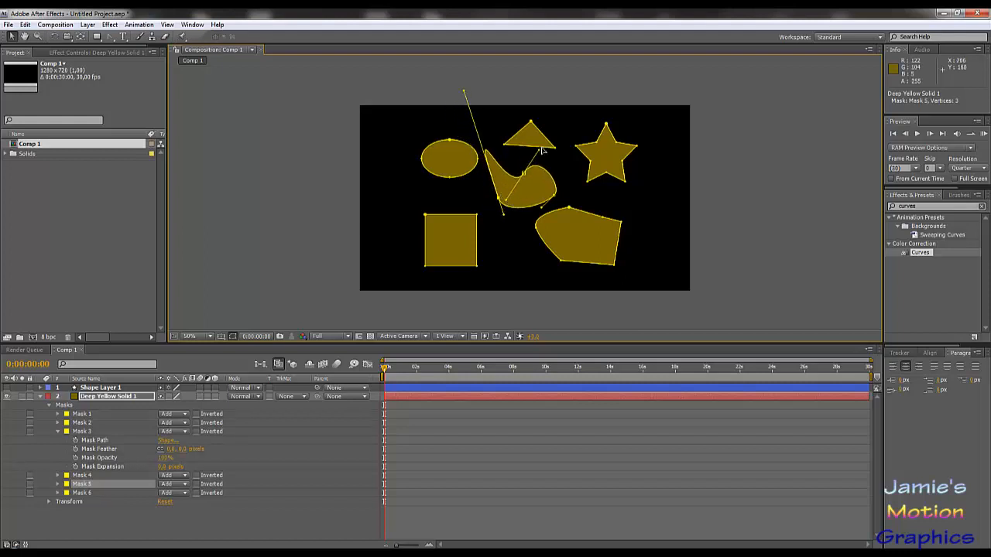
pyautogui.click(533, 162)
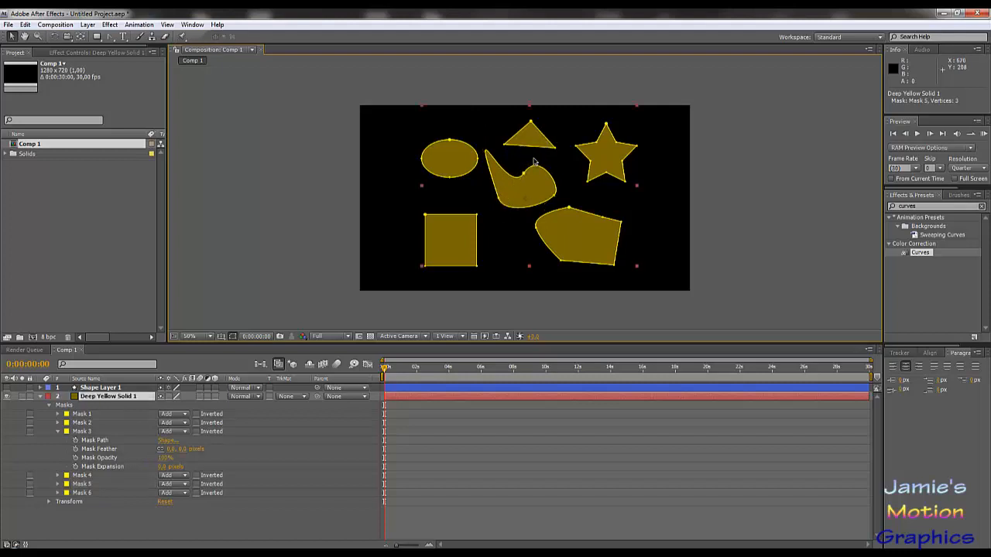
pyautogui.click(525, 173)
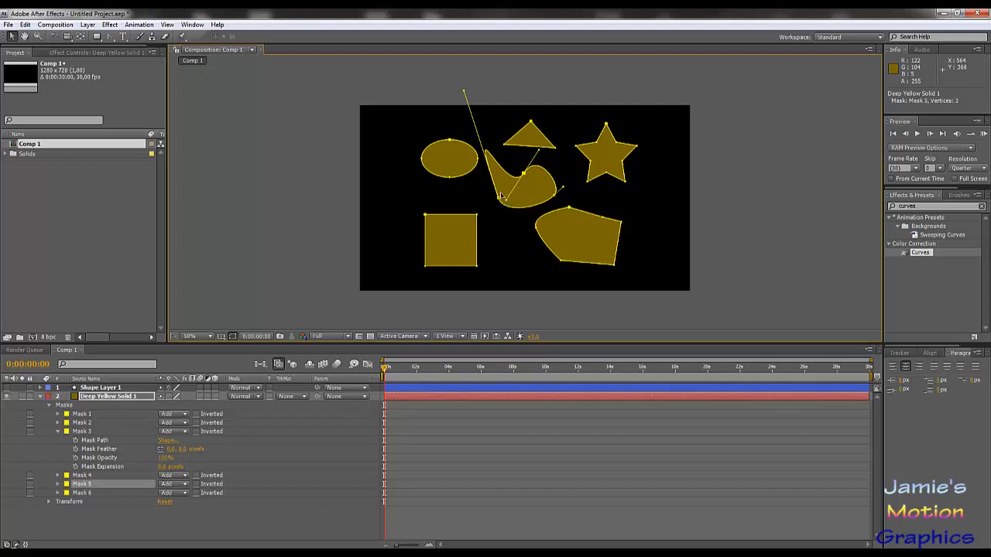
pyautogui.moveTo(502, 195); pyautogui.dragTo(496, 173)
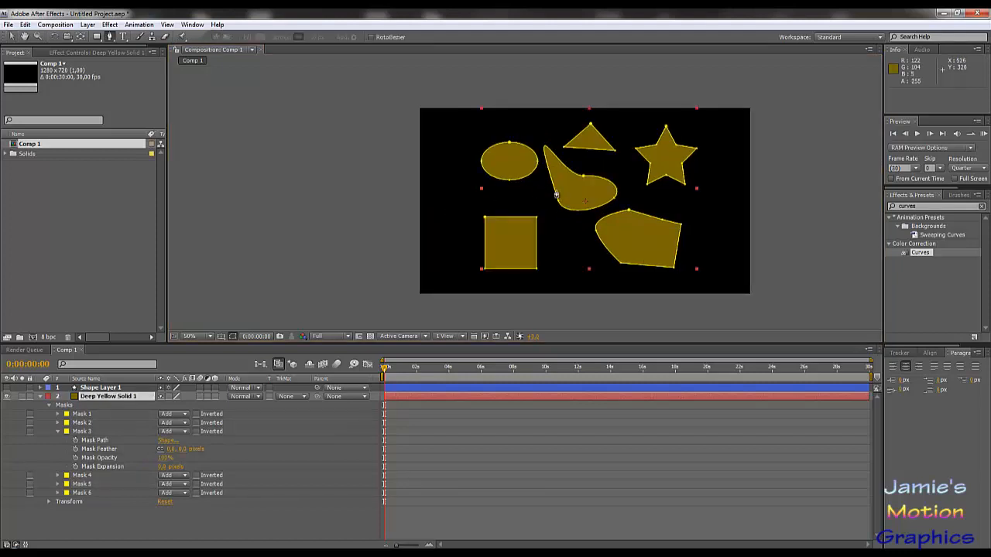
# Draw a closed four-vertex arrowhead mask pointing down with the Pen tool, left of the ellipse mask.
pyautogui.click(449, 207)
pyautogui.click(464, 178)
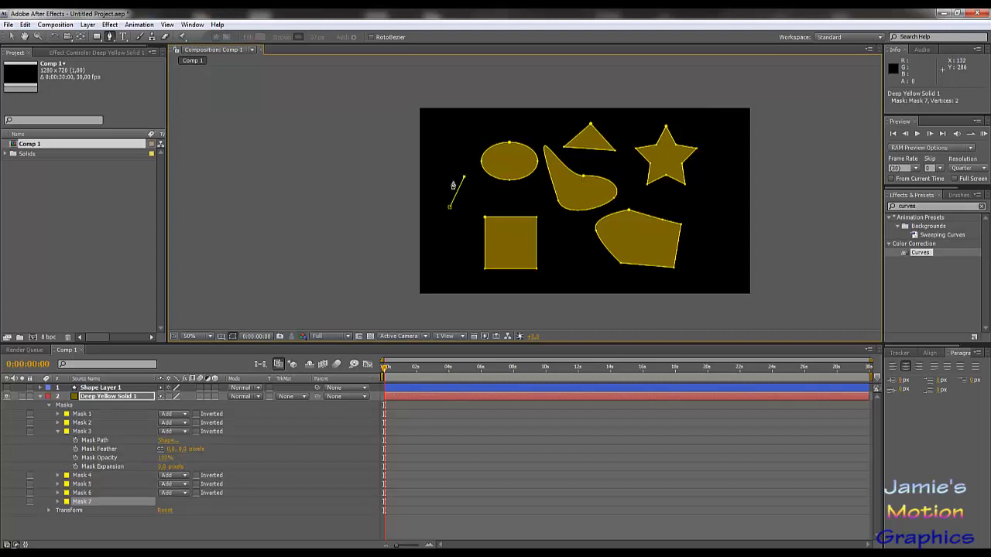
pyautogui.click(437, 178)
pyautogui.click(449, 208)
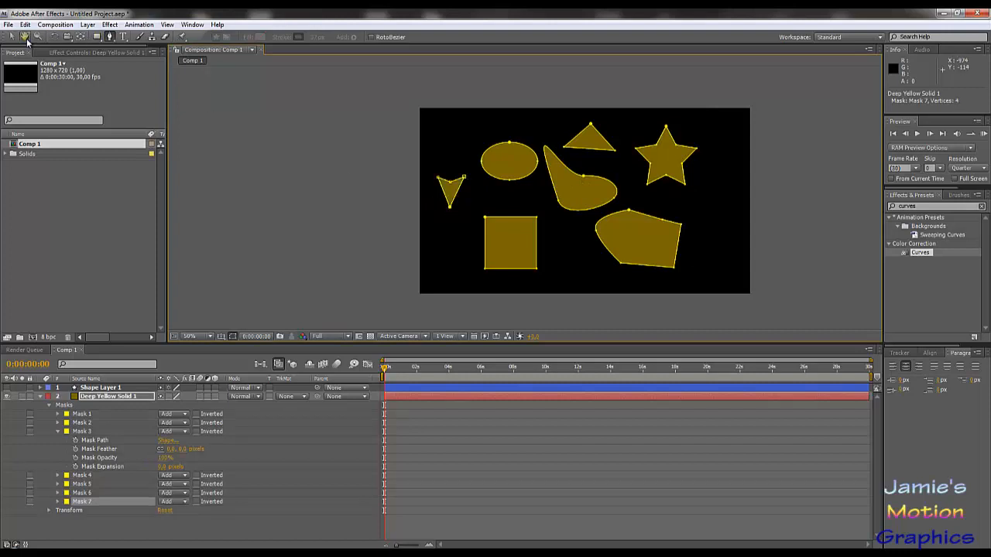
# Convert the two upper corners of the arrowhead mask to smooth curved vertices with the Convert Vertex tool.
pyautogui.moveTo(110, 38); pyautogui.dragTo(143, 65)
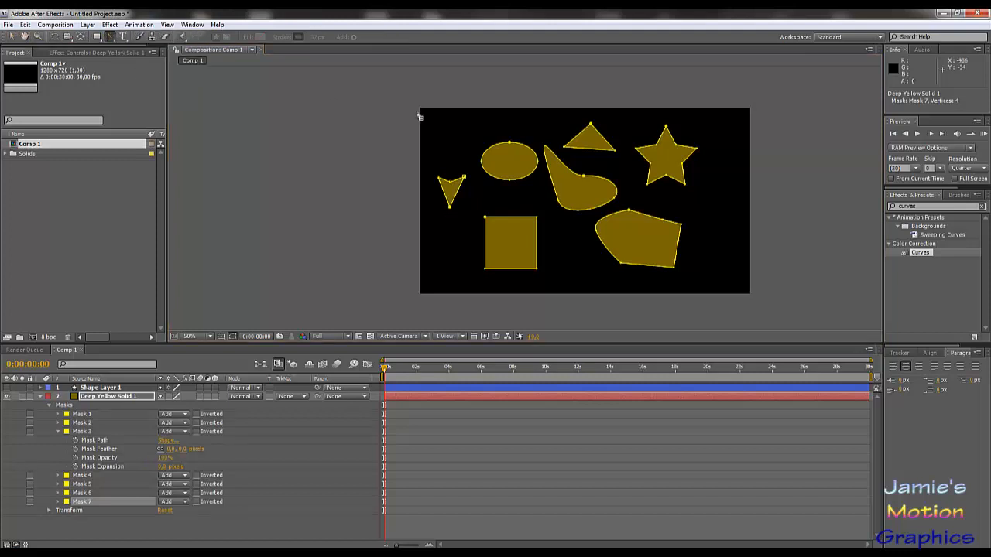
pyautogui.click(438, 179)
pyautogui.click(439, 179)
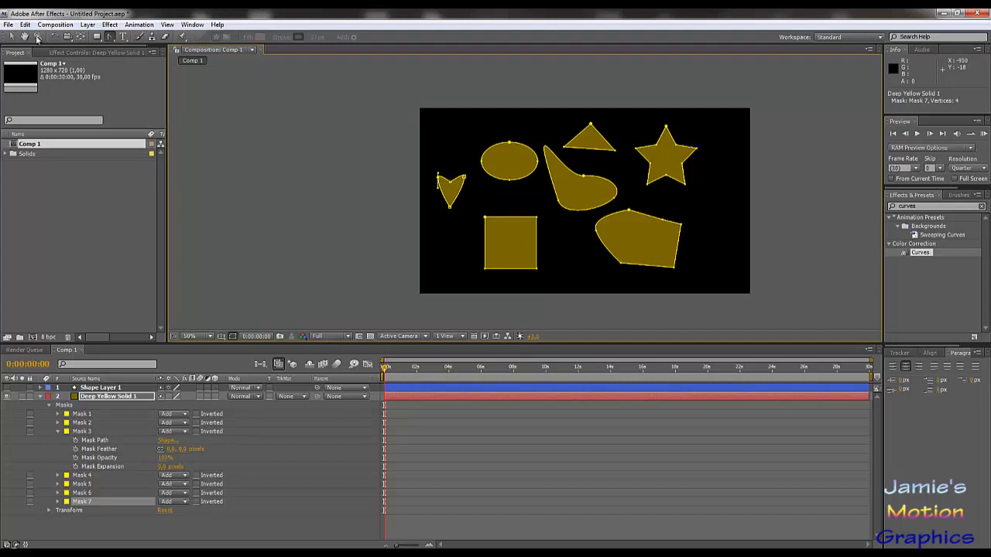
# Lower both outer vertices of the heart-like mask and extend their upper direction handles upward to round the two lobes.
pyautogui.click(12, 37)
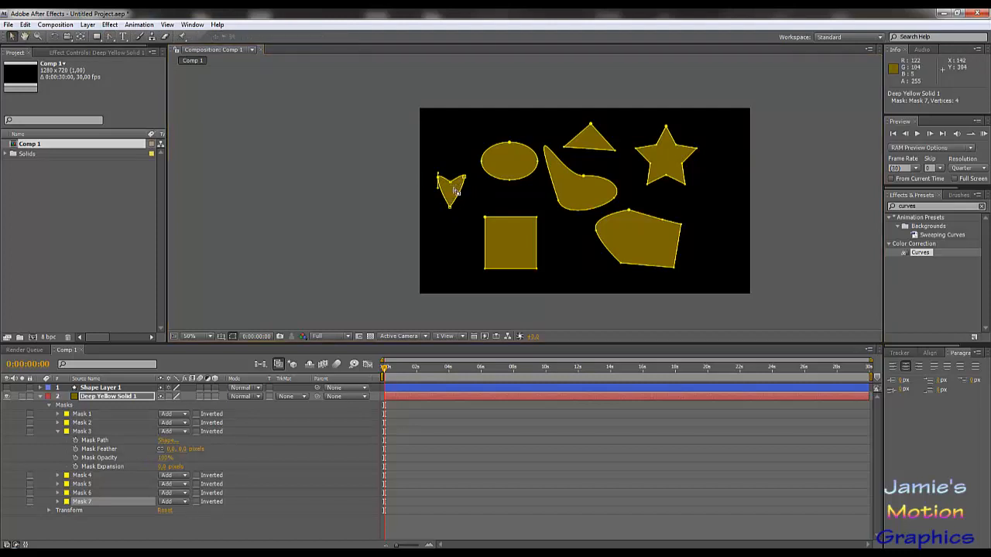
pyautogui.scroll(6, 456, 190)
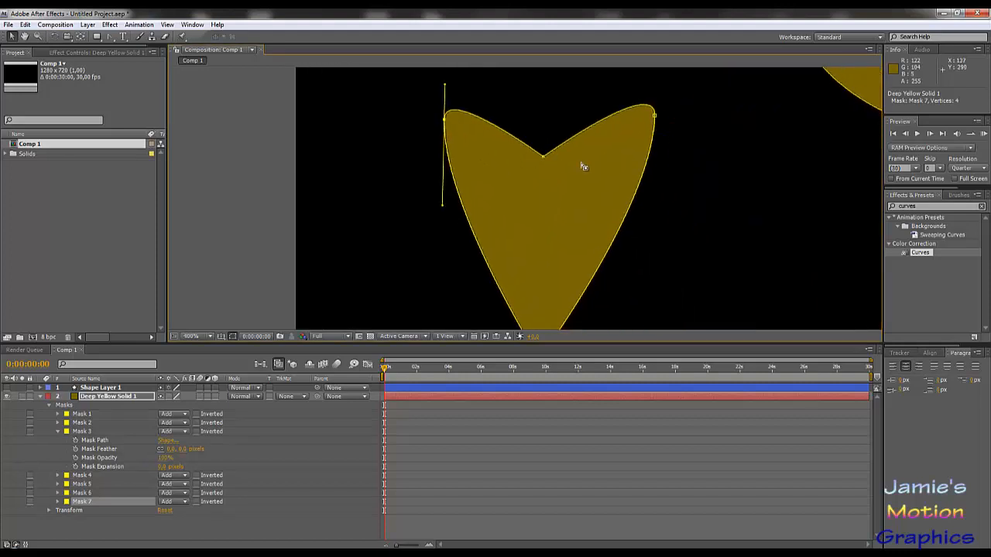
pyautogui.scroll(-1, 585, 164)
pyautogui.moveTo(590, 158); pyautogui.dragTo(592, 118)
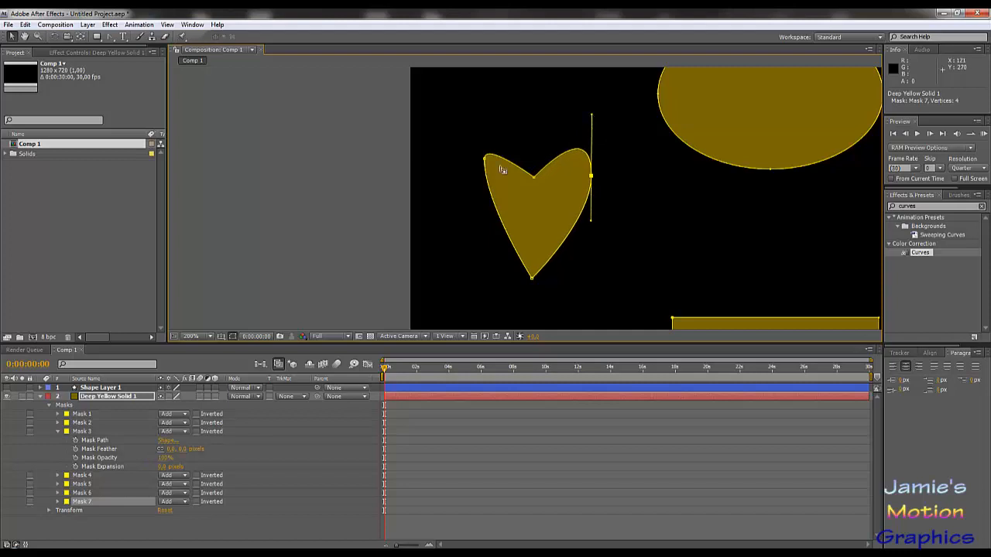
pyautogui.moveTo(485, 158); pyautogui.dragTo(486, 111)
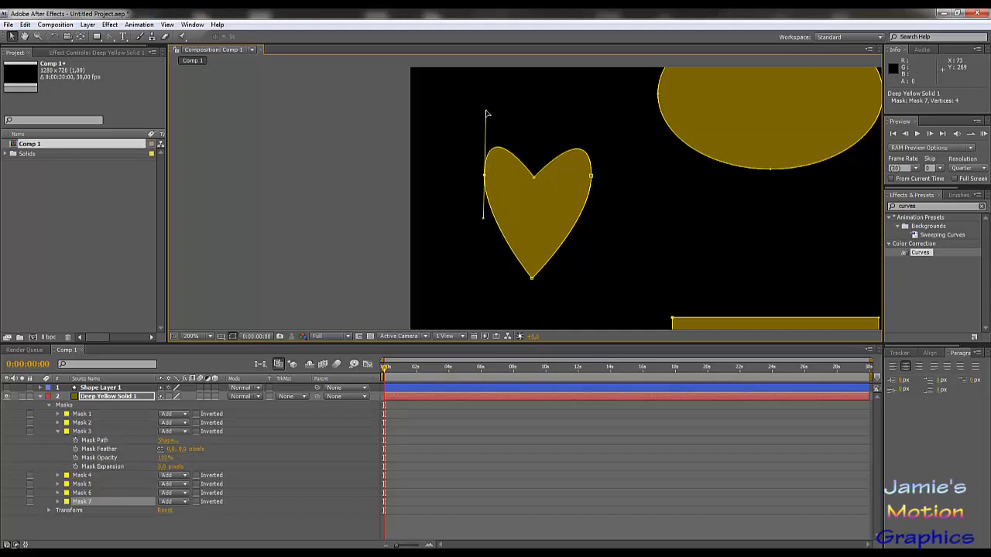
# Adjust the heart mask's bottom tip and central notch vertices so that they line up vertically.
pyautogui.click(531, 278)
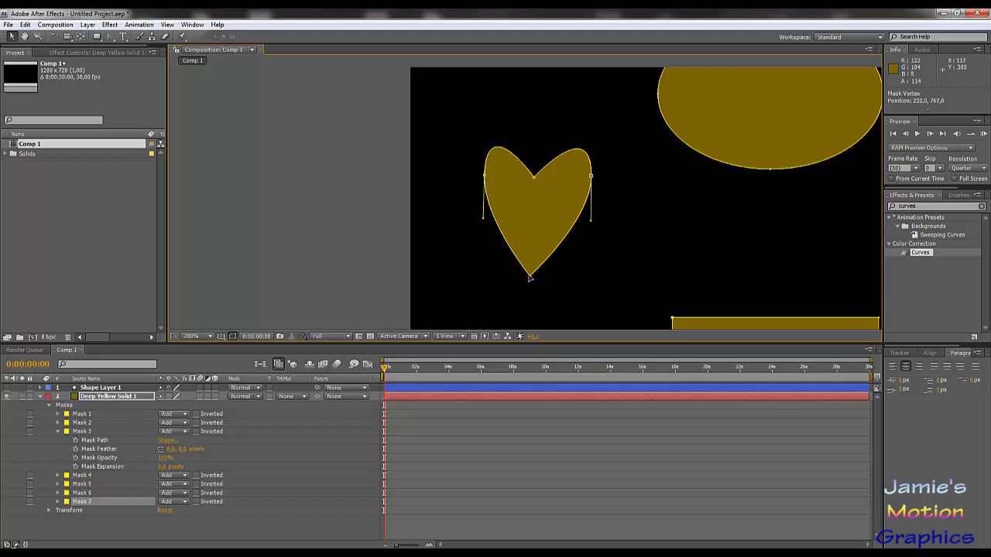
pyautogui.moveTo(534, 179); pyautogui.dragTo(533, 240)
pyautogui.hotkey('ctrl', 'z')
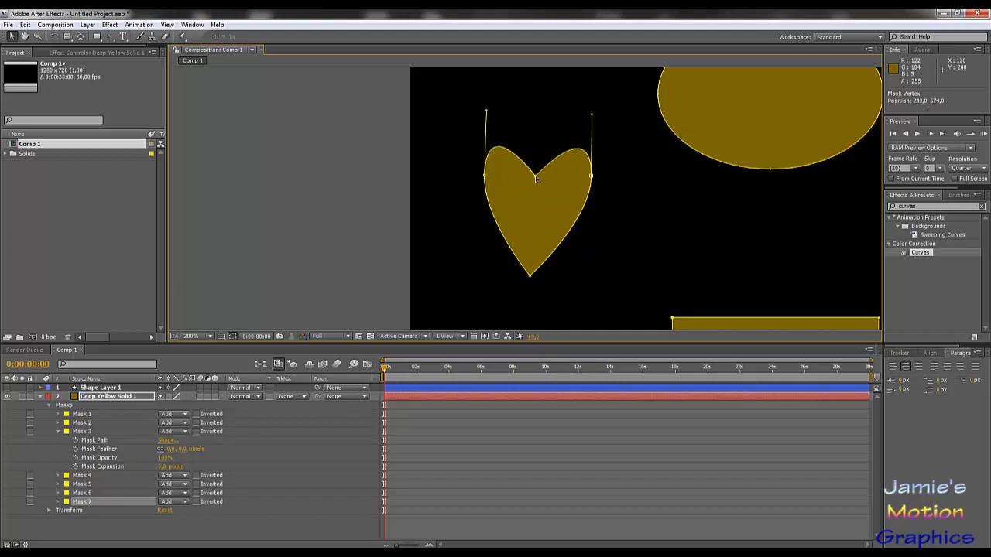
pyautogui.click(534, 276)
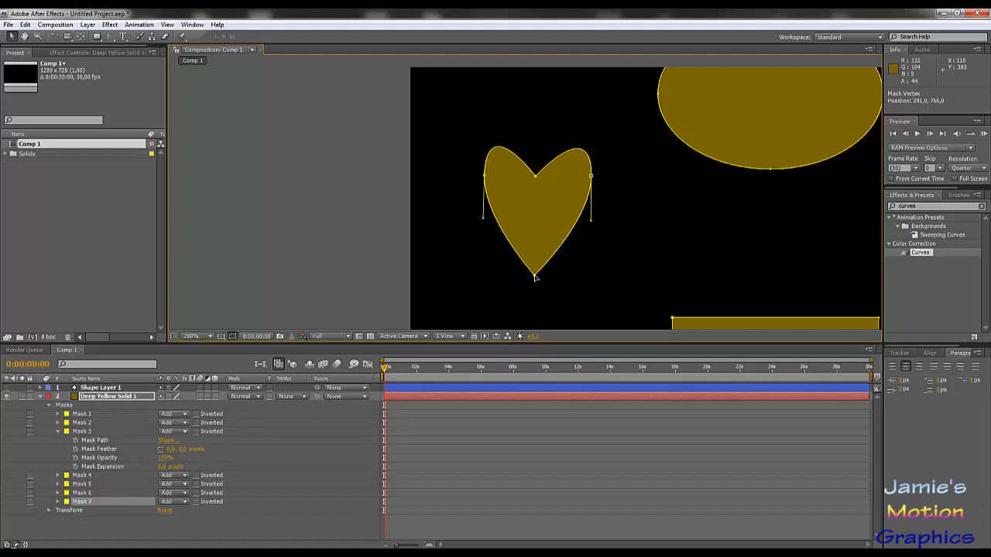
# Lengthen the upper direction handles of both outer heart vertices and raise the central notch slightly.
pyautogui.click(592, 178)
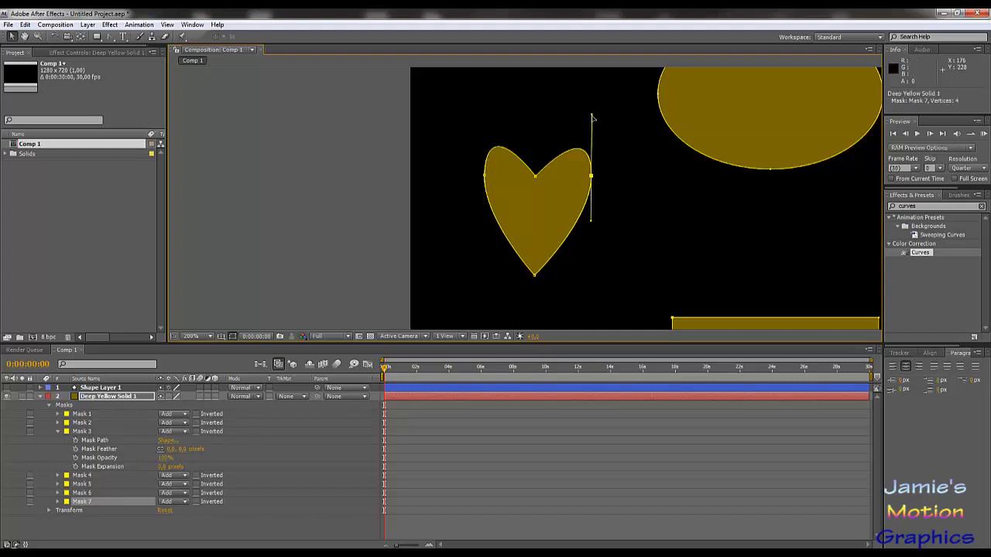
pyautogui.moveTo(592, 118); pyautogui.dragTo(591, 104)
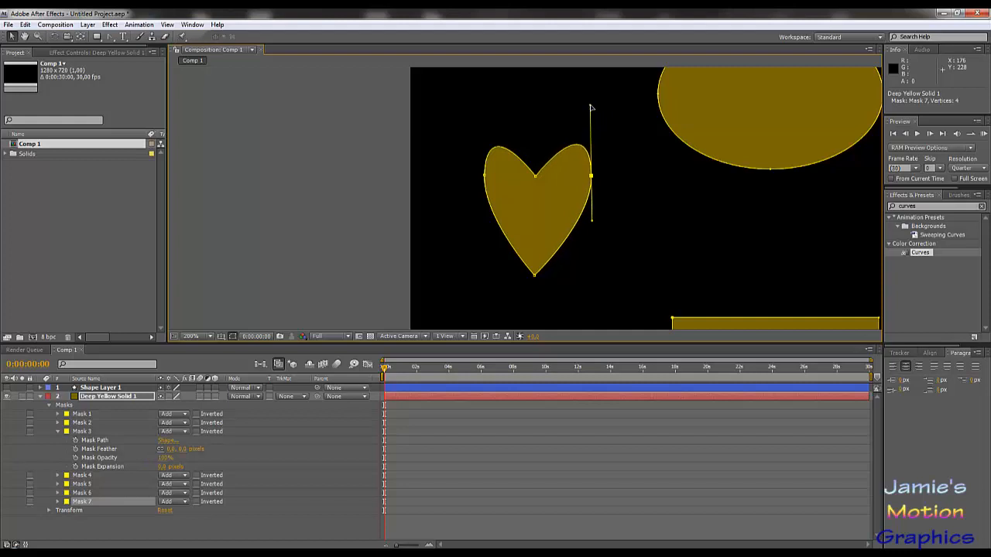
pyautogui.click(486, 178)
pyautogui.moveTo(488, 110); pyautogui.dragTo(486, 105)
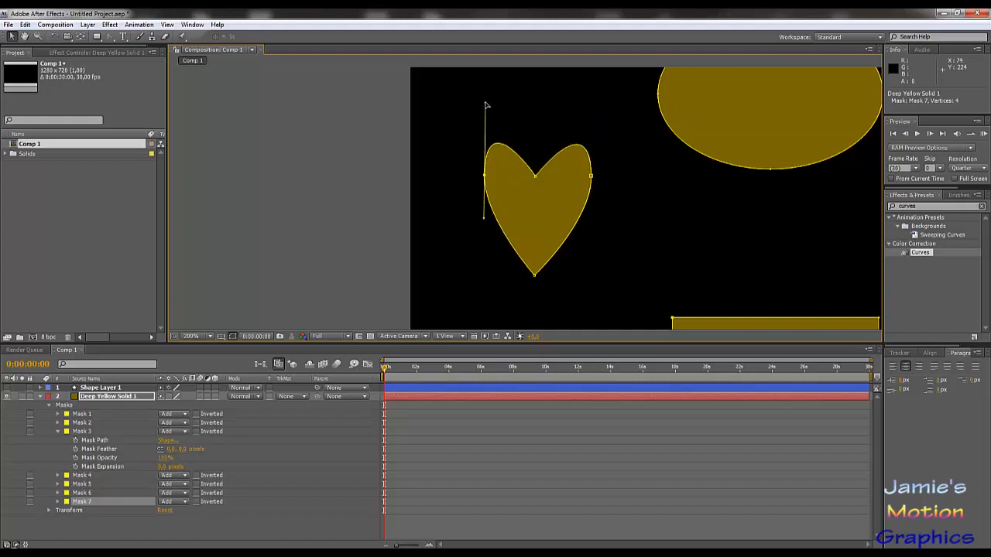
pyautogui.click(535, 177)
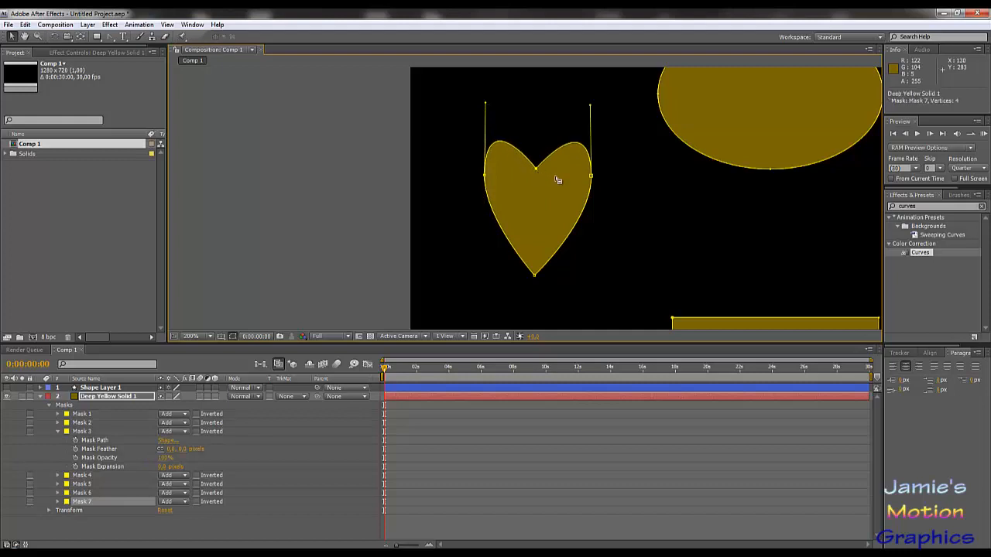
pyautogui.scroll(-3, 559, 178)
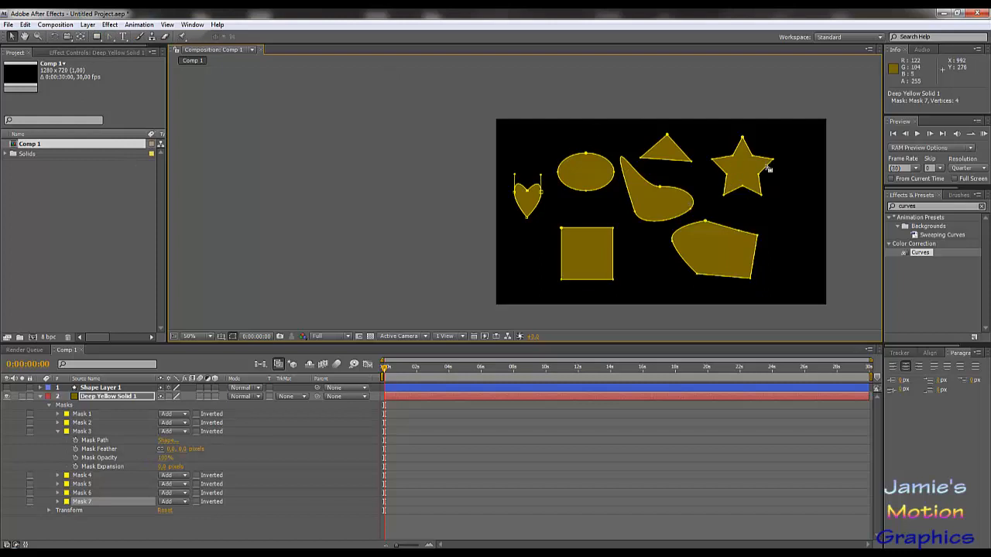
# Draw a polygon mask below the upper-right star with the Polygon tool, reducing it to three sides.
pyautogui.click(96, 38)
pyautogui.moveTo(97, 40); pyautogui.dragTo(123, 61)
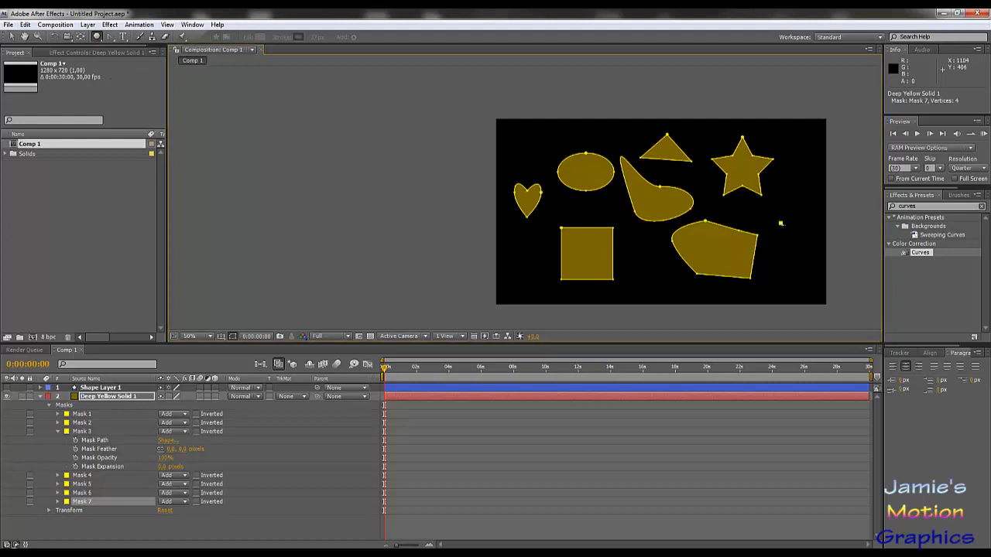
pyautogui.moveTo(778, 221); pyautogui.dragTo(799, 250)
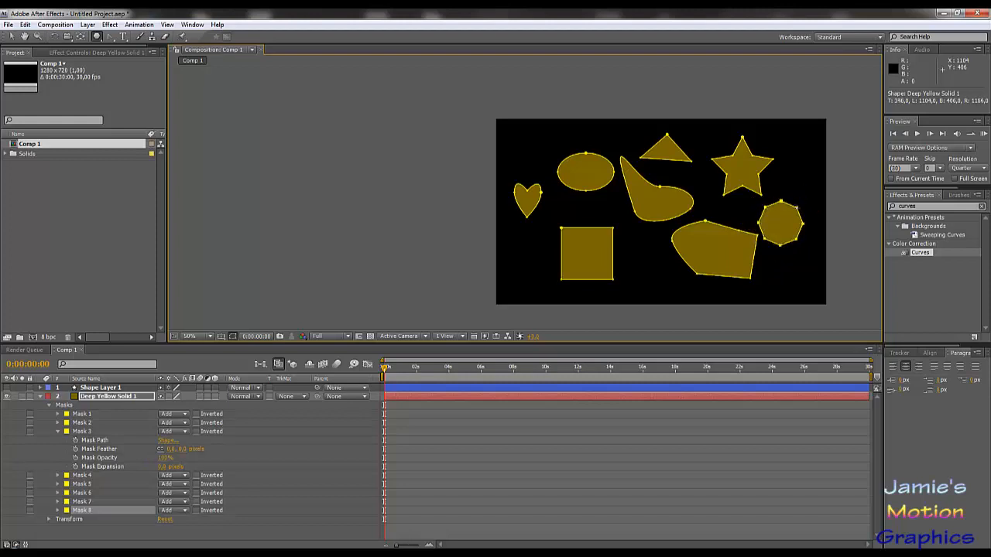
pyautogui.press('Down')
pyautogui.press('Down')
pyautogui.press('Down')
pyautogui.press('Down')
pyautogui.press('Down')
pyautogui.press('Down')
pyautogui.press('Down')
pyautogui.press('Down')
pyautogui.press('Down')
pyautogui.press('Down')
pyautogui.press('Down')
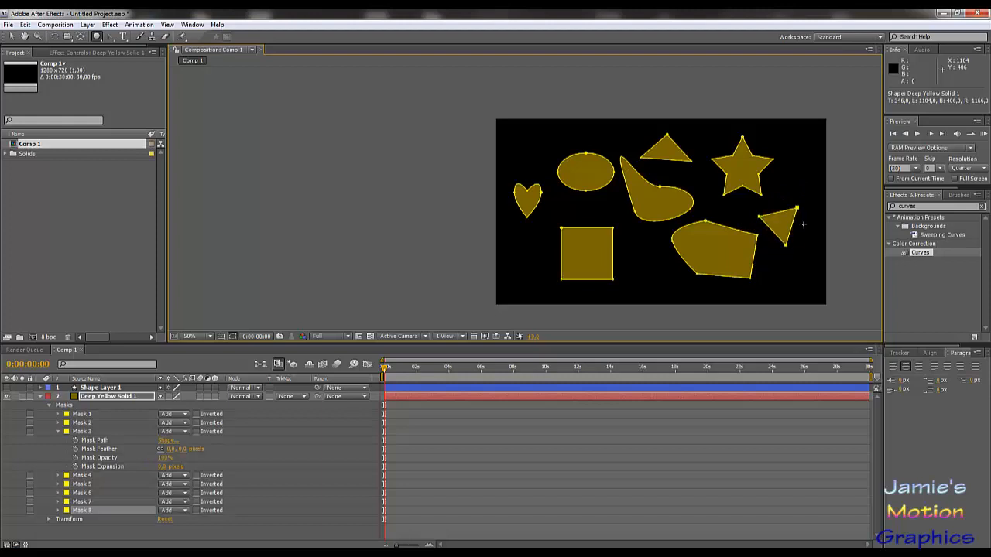
pyautogui.moveTo(803, 225); pyautogui.dragTo(814, 226)
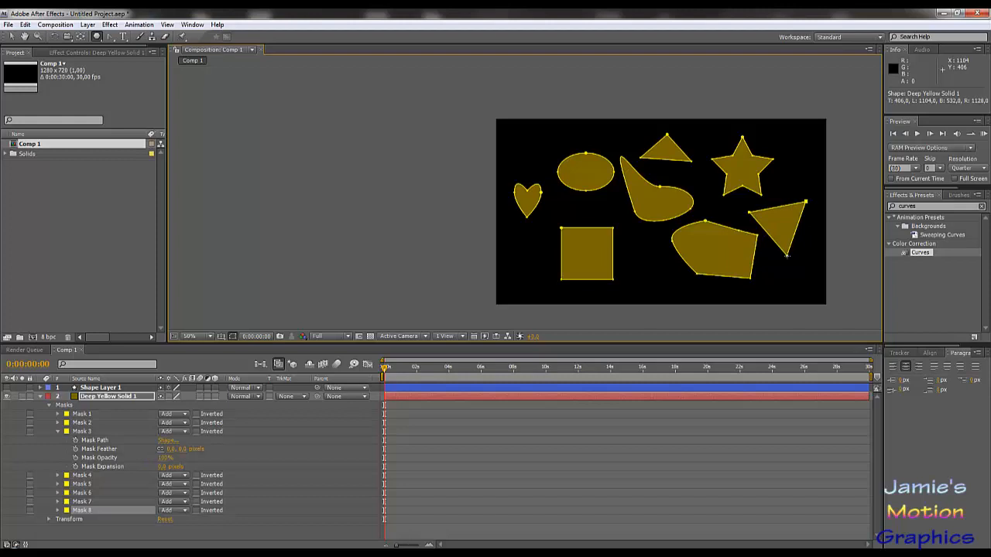
# Enlarge the triangular polygon mask and increase its number of sides until it approximates a circle.
pyautogui.moveTo(787, 256); pyautogui.dragTo(780, 258)
pyautogui.press('Up')
pyautogui.press('Up')
pyautogui.press('Up')
pyautogui.press('Up')
pyautogui.press('Up')
pyautogui.press('Up')
pyautogui.press('Up')
pyautogui.press('Up')
pyautogui.press('Up')
pyautogui.press('Up')
pyautogui.press('Up')
pyautogui.press('Up')
pyautogui.press('Up')
pyautogui.press('Up')
pyautogui.press('Up')
pyautogui.press('Up')
pyautogui.press('Up')
pyautogui.press('Up')
pyautogui.press('Up')
pyautogui.press('Up')
pyautogui.press('Up')
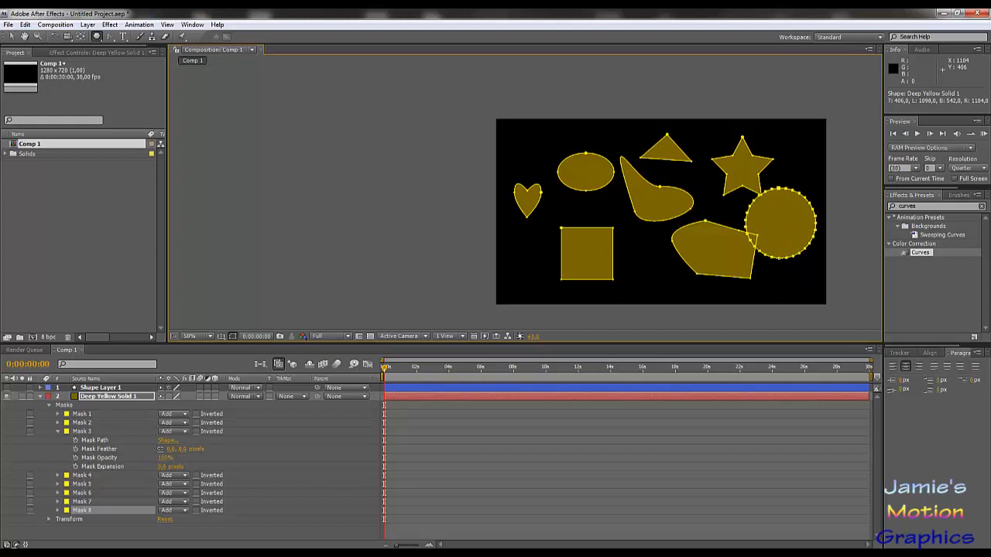
# Reduce the near-circular polygon mask to three sides and rotate it into a triangle pointing down.
pyautogui.press('Down')
pyautogui.press('Down')
pyautogui.press('Down')
pyautogui.press('Down')
pyautogui.press('Down')
pyautogui.press('Down')
pyautogui.press('Down')
pyautogui.press('Down')
pyautogui.press('Down')
pyautogui.press('Down')
pyautogui.press('Down')
pyautogui.press('Down')
pyautogui.moveTo(781, 258); pyautogui.dragTo(784, 255)
pyautogui.press('Down')
pyautogui.press('Down')
pyautogui.press('Down')
pyautogui.press('Down')
pyautogui.press('Down')
pyautogui.press('Down')
pyautogui.press('Down')
pyautogui.press('Down')
pyautogui.press('Down')
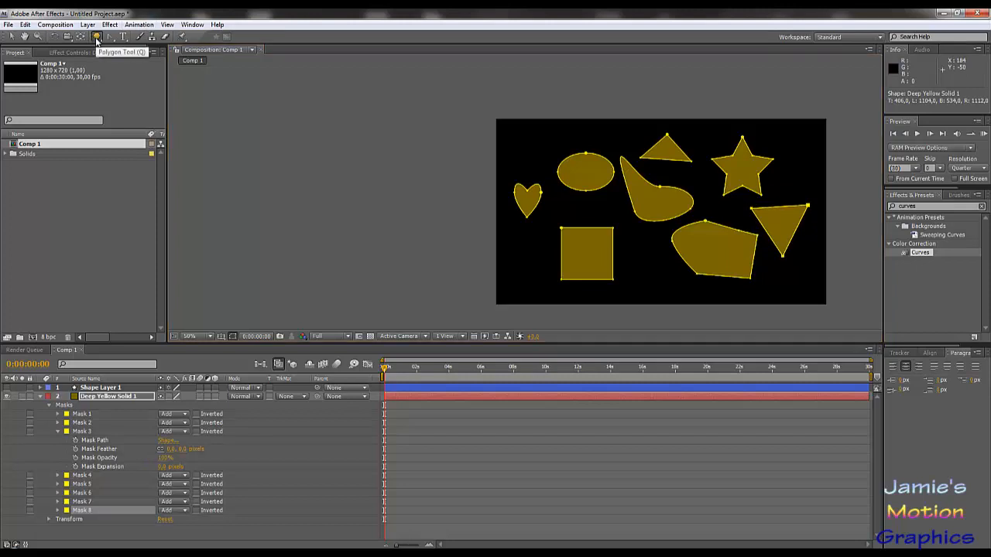
# Draw a narrow-armed star mask between the square and the rounded polygon with the Star tool, increasing its number of points.
pyautogui.moveTo(97, 41); pyautogui.dragTo(131, 84)
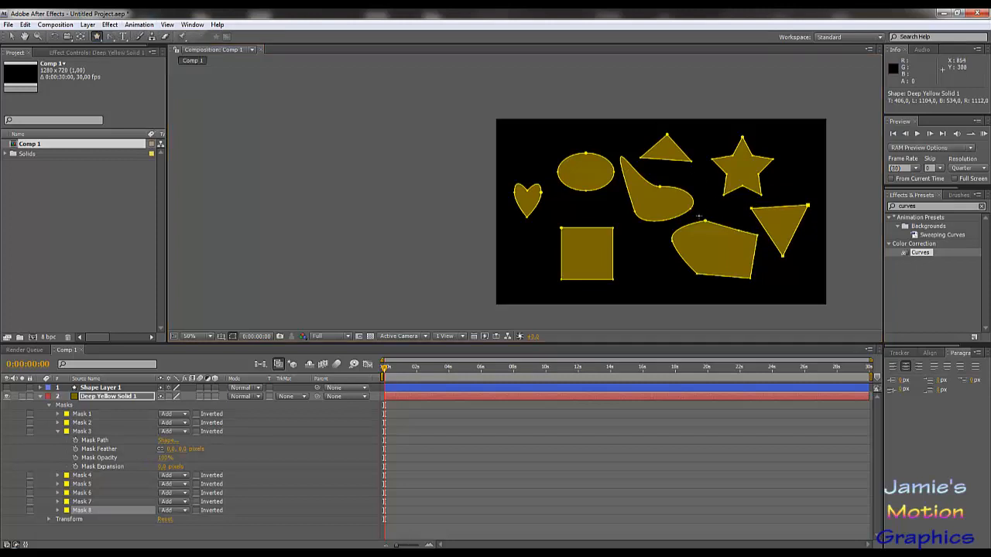
pyautogui.moveTo(653, 256)
pyautogui.mouseDown()
pyautogui.moveTo(629, 202)
pyautogui.moveTo(631, 217)
pyautogui.mouseUp()
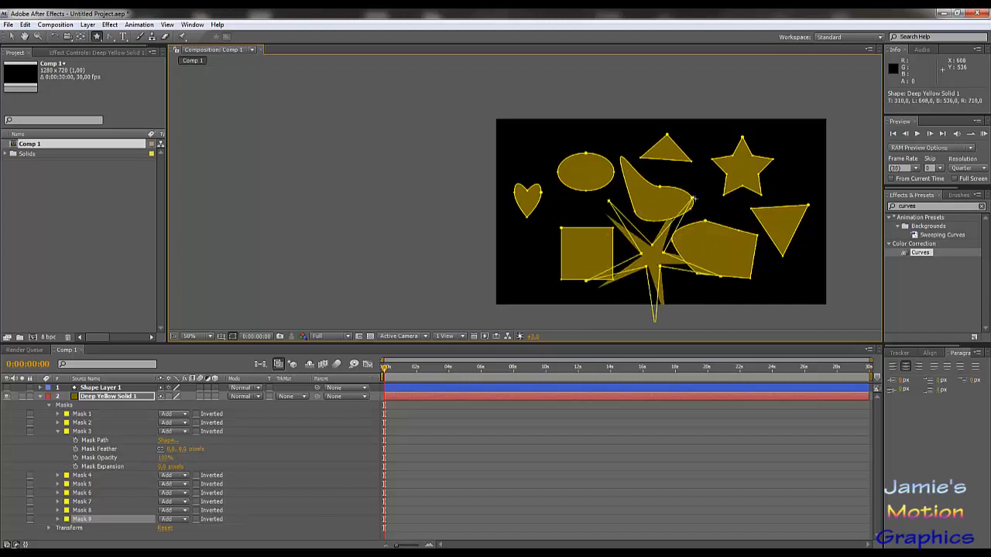
pyautogui.moveTo(694, 199)
pyautogui.mouseDown()
pyautogui.moveTo(656, 258)
pyautogui.moveTo(694, 272)
pyautogui.mouseUp()
pyautogui.press('Up')
pyautogui.press('Up')
pyautogui.press('Up')
pyautogui.press('Up')
pyautogui.press('Up')
pyautogui.press('Up')
pyautogui.press('Up')
pyautogui.press('Up')
# Reduce the new star mask to three points, with one arm pointing up.
pyautogui.press('Down')
pyautogui.press('Down')
pyautogui.press('Down')
pyautogui.press('Down')
pyautogui.press('Down')
pyautogui.press('Down')
pyautogui.press('Down')
pyautogui.press('Down')
pyautogui.press('Down')
pyautogui.press('Down')
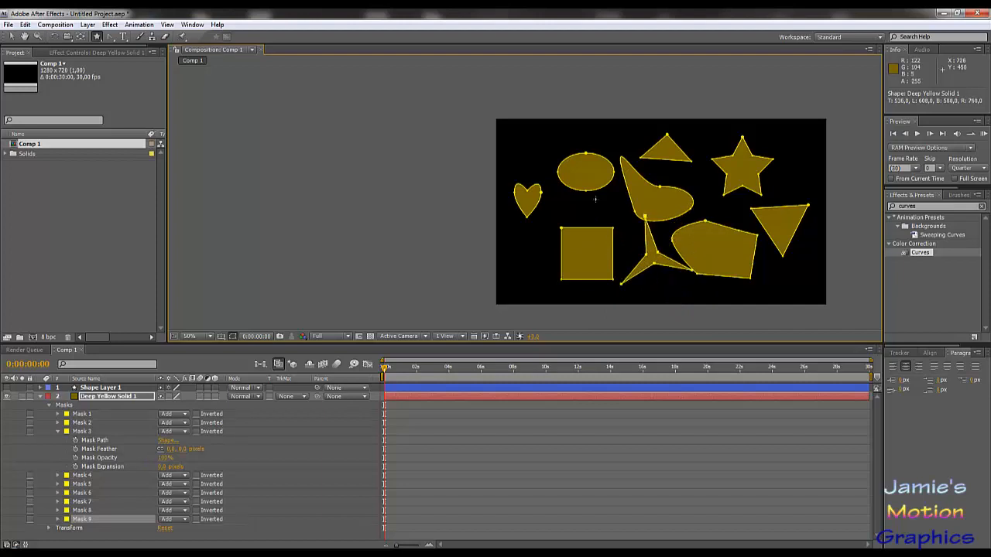
# Collapse the Deep Yellow Solid 1 layer and hide it, and make Shape Layer 1 visible and selected.
pyautogui.click(41, 397)
pyautogui.click(87, 388)
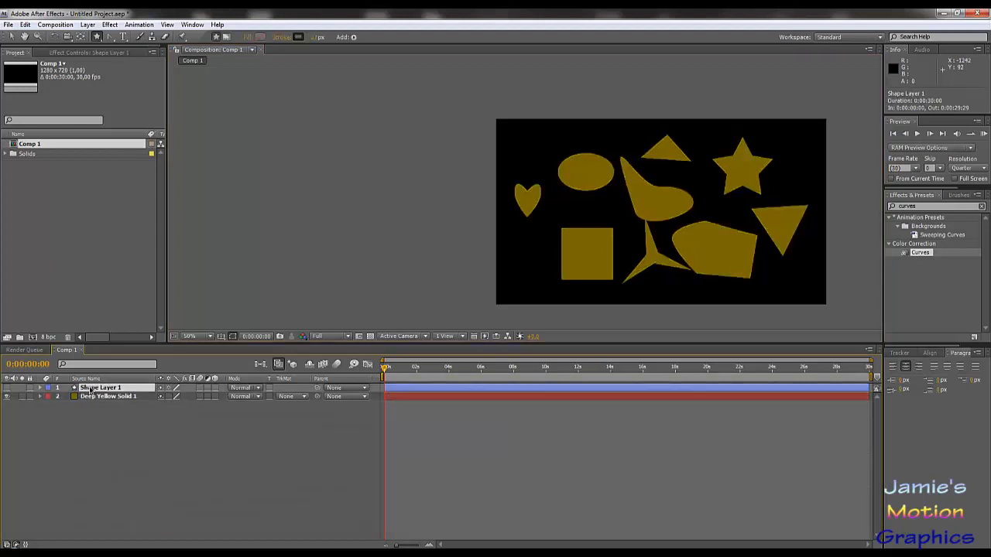
pyautogui.click(7, 387)
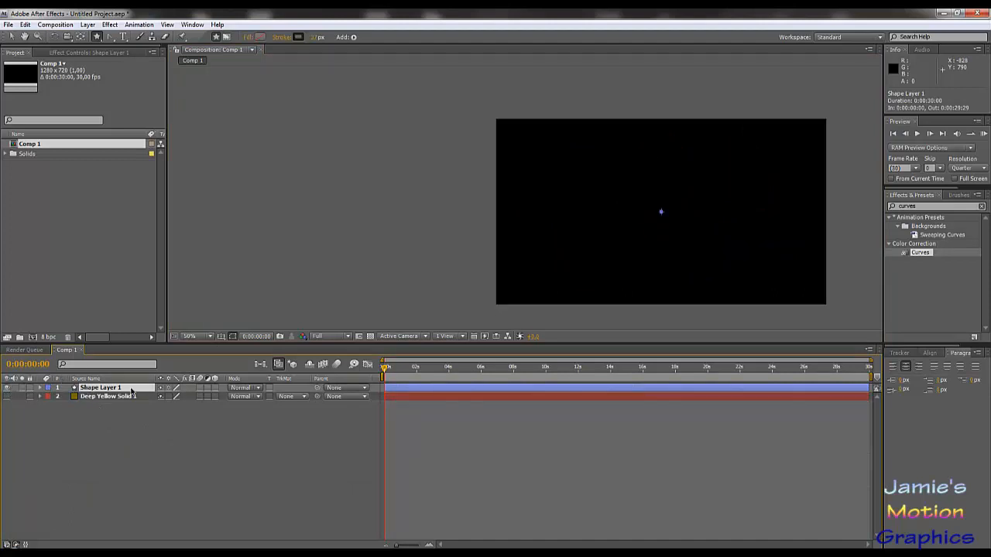
# Set the shape fill colour to red, FF0000.
pyautogui.click(260, 37)
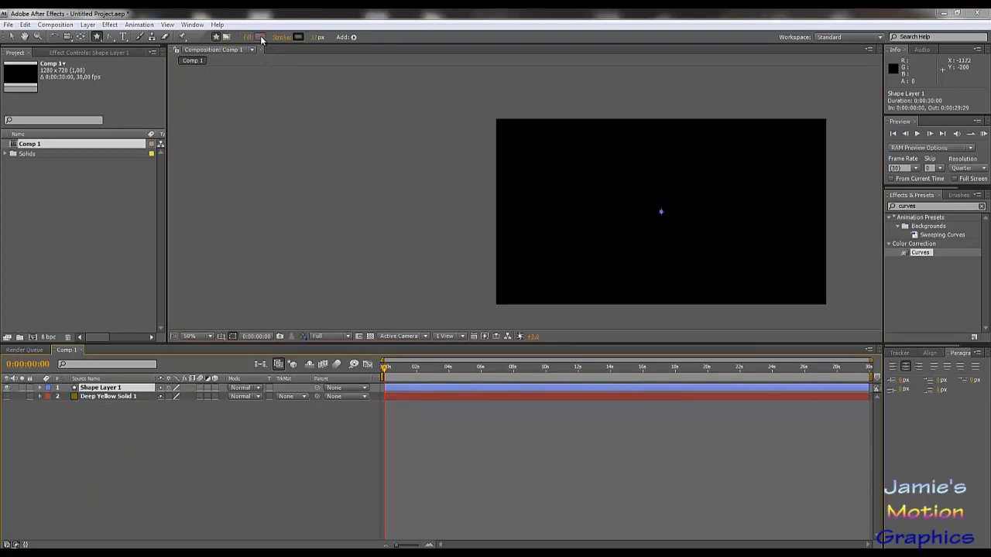
pyautogui.write('ff0000')
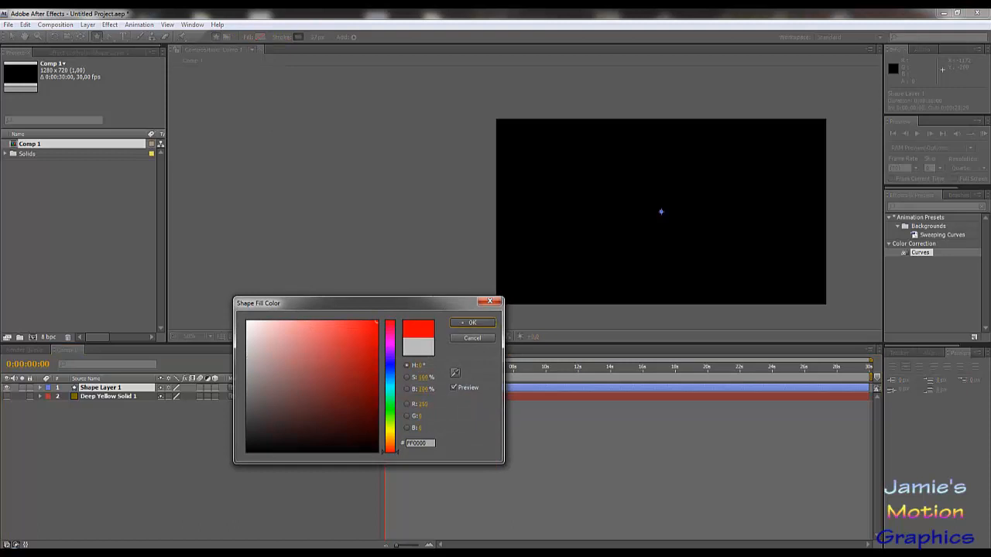
pyautogui.click(472, 323)
# Set the shape stroke colour to a medium light green.
pyautogui.click(300, 38)
pyautogui.moveTo(347, 341); pyautogui.dragTo(439, 305)
pyautogui.moveTo(370, 355)
pyautogui.mouseDown()
pyautogui.moveTo(341, 391)
pyautogui.moveTo(287, 369)
pyautogui.moveTo(319, 353)
pyautogui.mouseUp()
pyautogui.moveTo(399, 423); pyautogui.dragTo(400, 407)
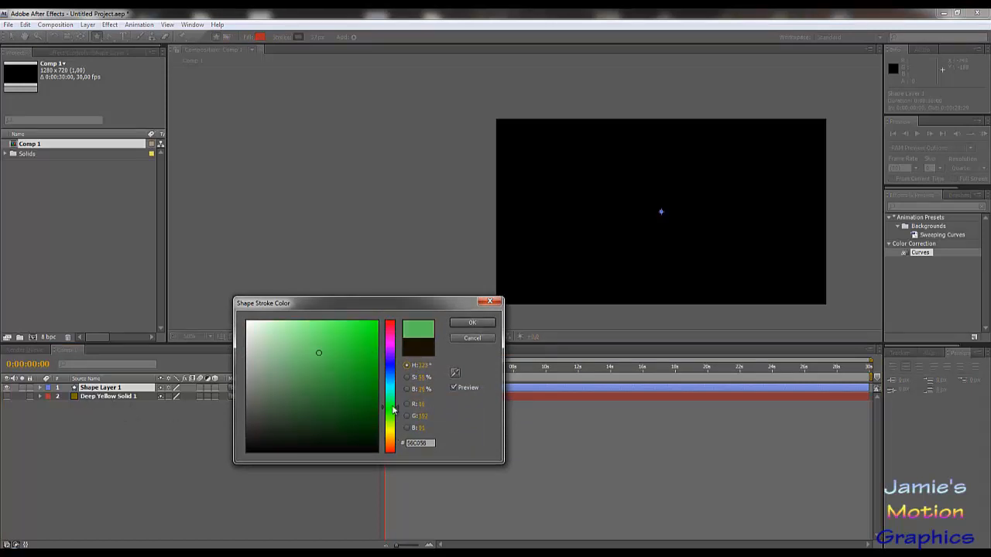
pyautogui.click(468, 323)
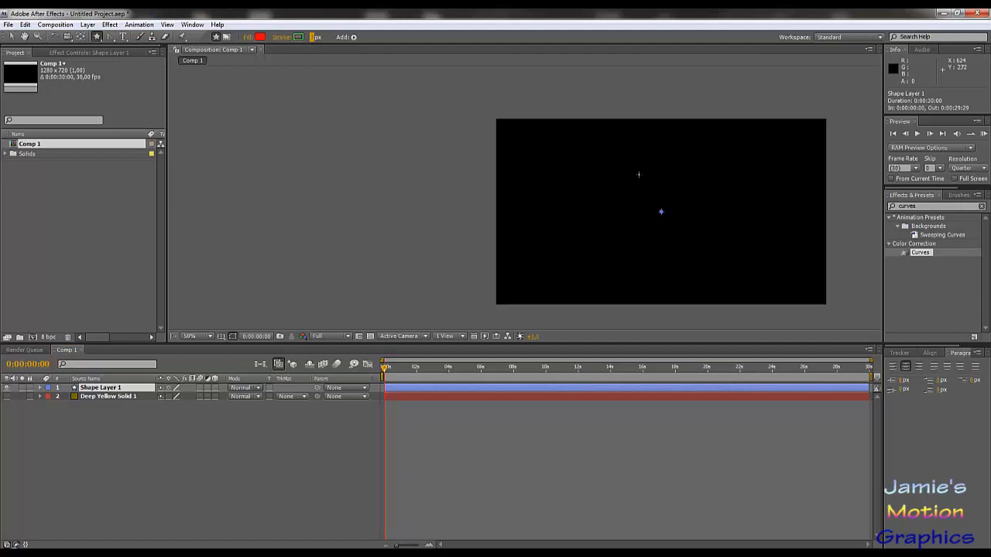
# Draw three red three-pointed stars with green outlines on Shape Layer 1: one upper centre, one left and one larger on the right.
pyautogui.moveTo(657, 174); pyautogui.dragTo(657, 237)
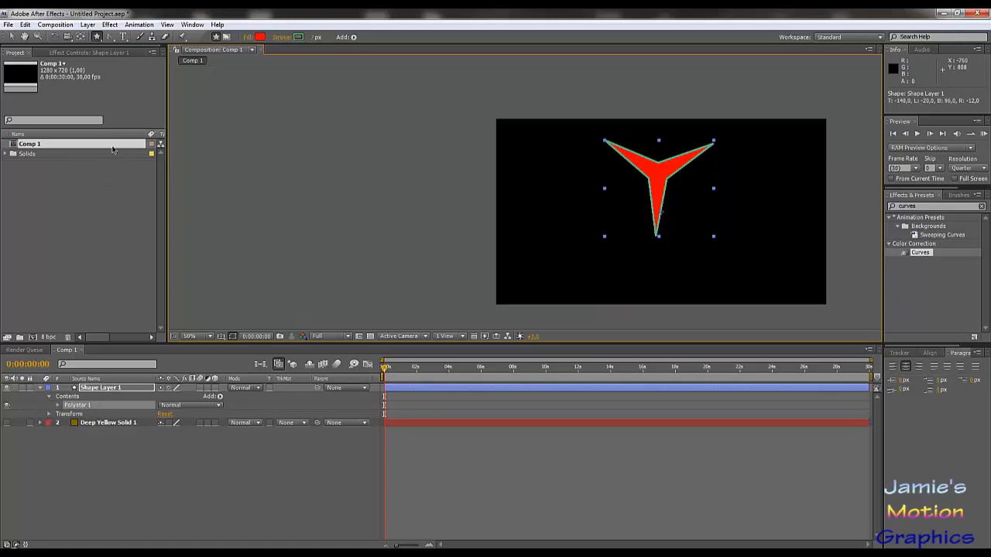
pyautogui.moveTo(575, 192); pyautogui.dragTo(623, 258)
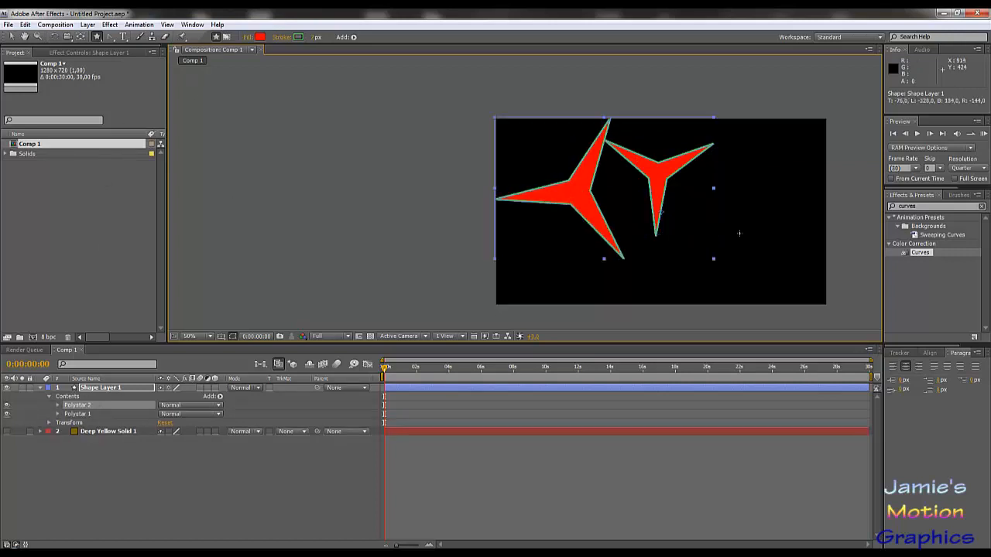
pyautogui.moveTo(739, 233); pyautogui.dragTo(818, 266)
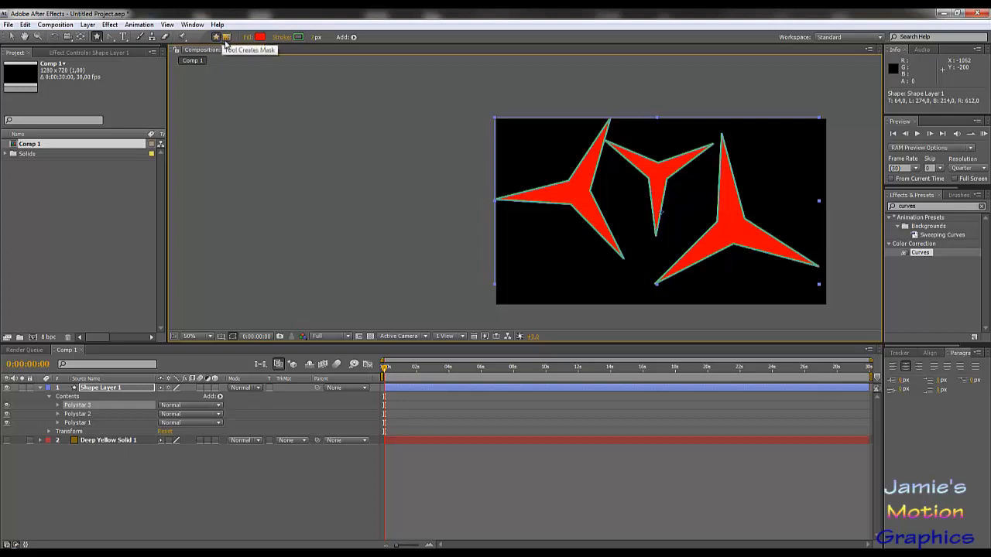
# Switch the Star tool to creating masks, draw a large three-pointed star mask across the red shapes on Shape Layer 1, and deselect it.
pyautogui.click(227, 37)
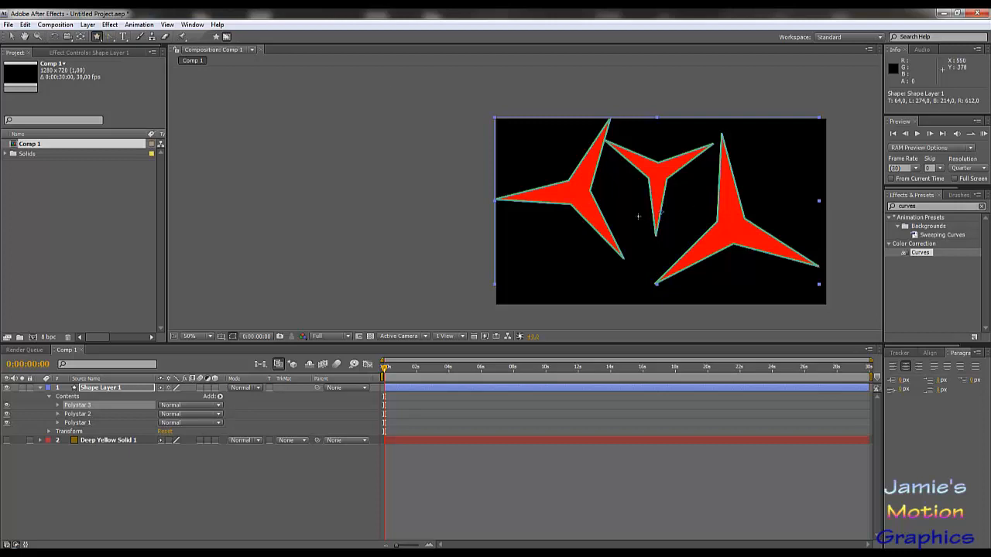
pyautogui.moveTo(638, 216); pyautogui.dragTo(811, 155)
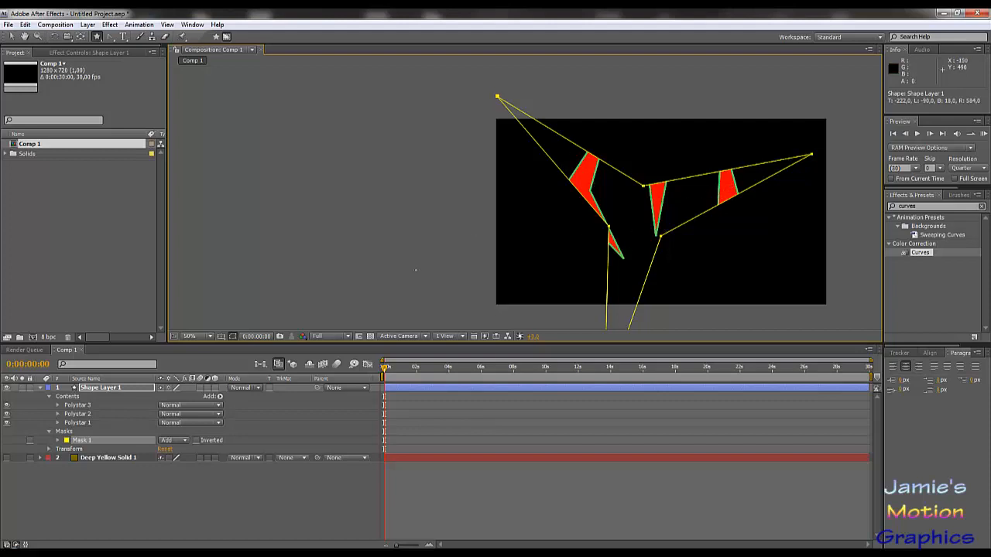
pyautogui.click(328, 430)
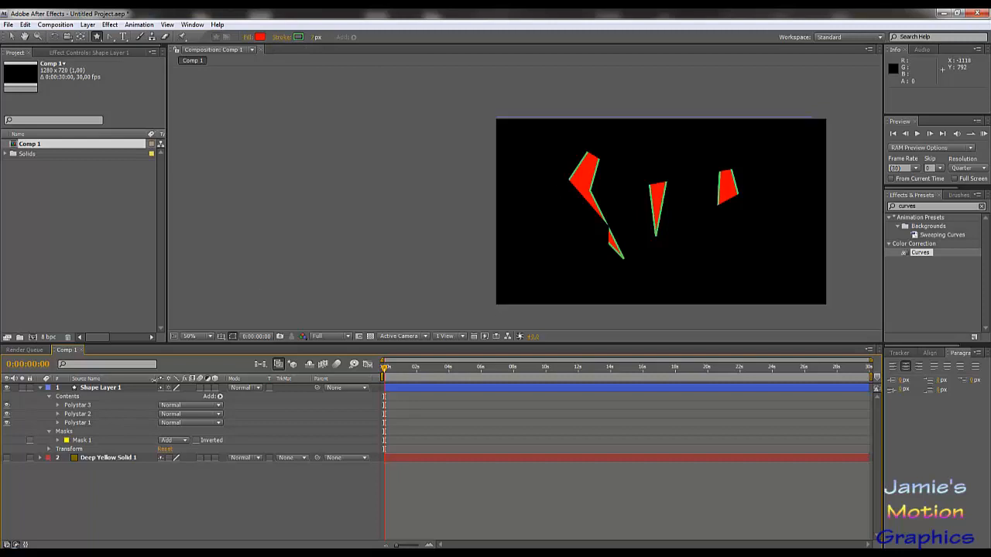
# Inspect the Contents and Masks groups of Shape Layer 1, including Mask 1, and deselect everything.
pyautogui.click(74, 398)
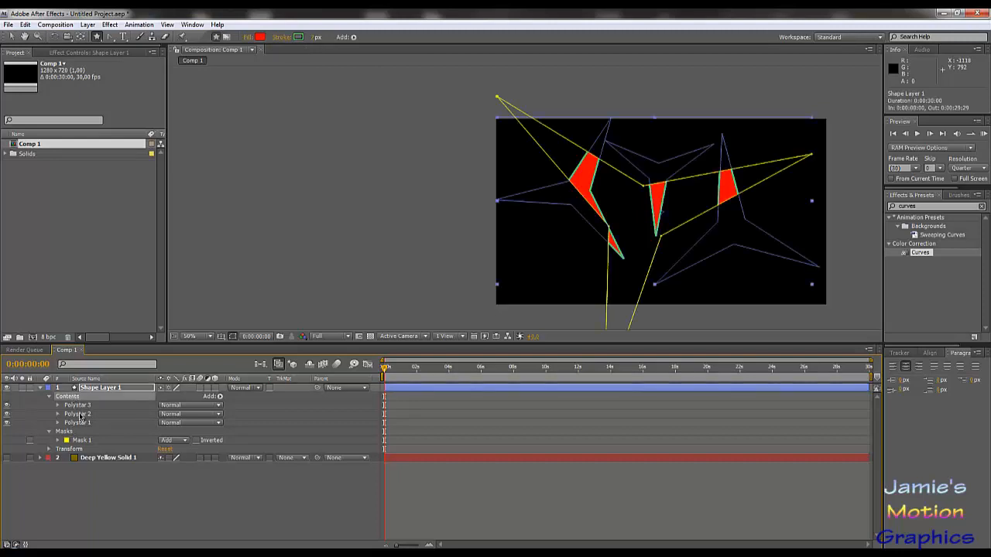
pyautogui.click(61, 431)
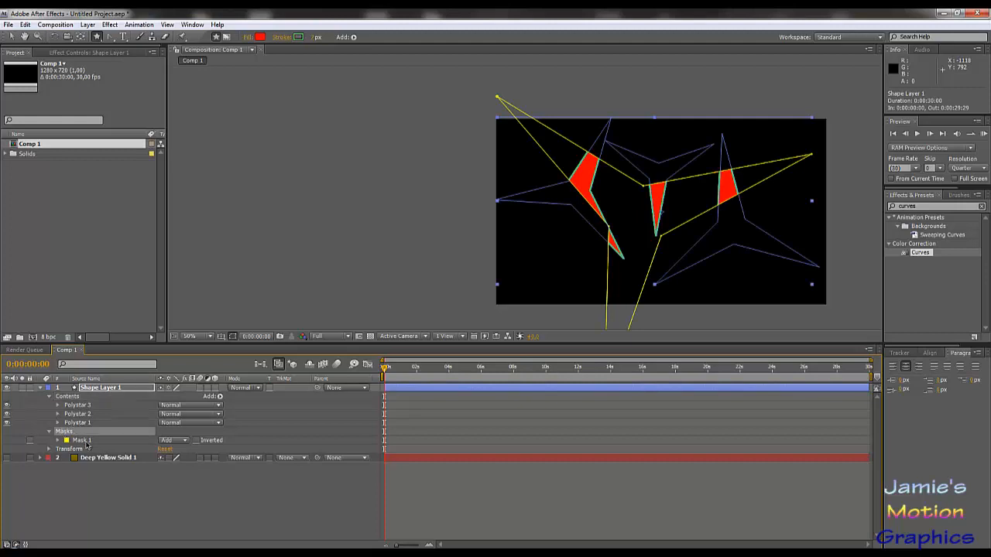
pyautogui.click(85, 442)
pyautogui.click(158, 516)
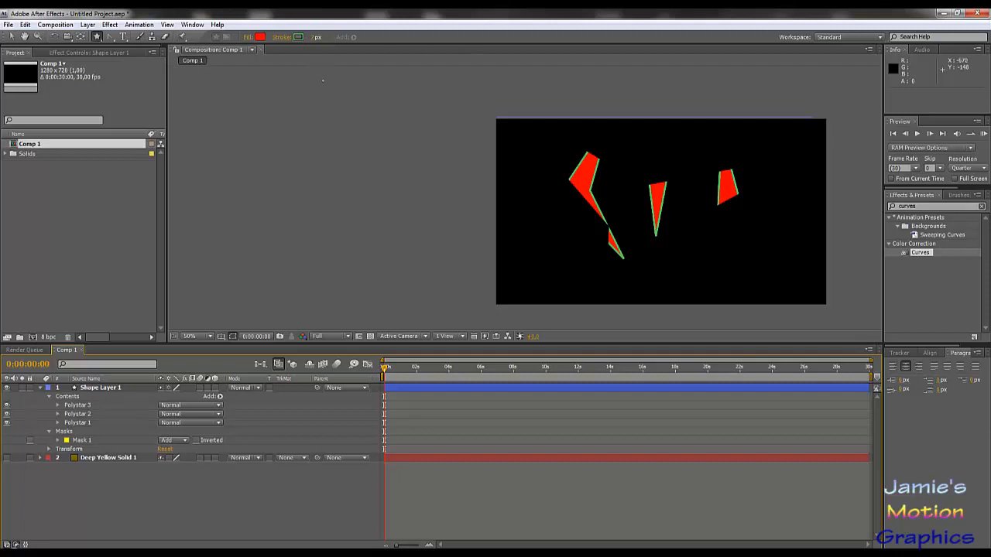
# Draw a large rounded, closed red shape on a new shape layer with the Pen tool, over the middle of the composition.
pyautogui.moveTo(109, 36); pyautogui.dragTo(137, 39)
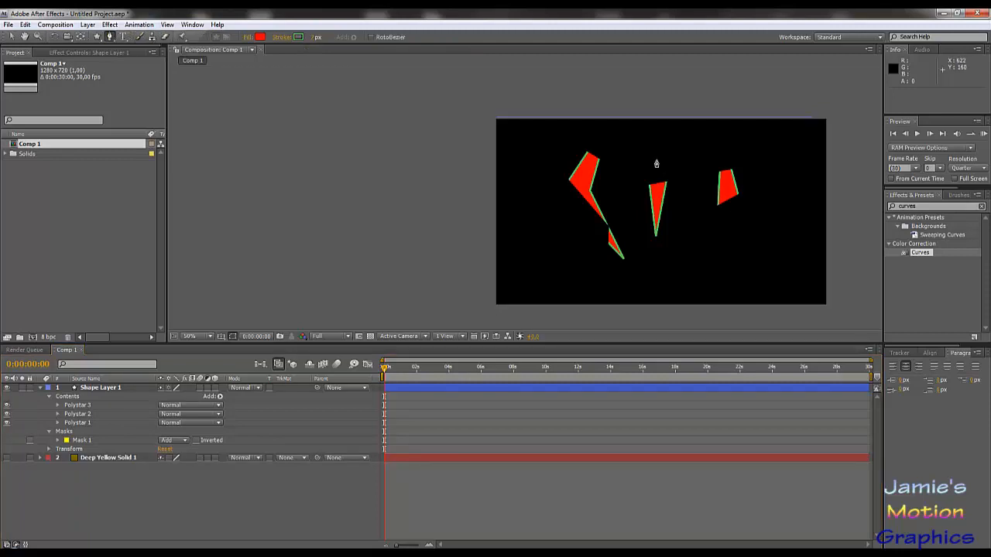
pyautogui.click(659, 160)
pyautogui.click(698, 172)
pyautogui.moveTo(703, 202)
pyautogui.mouseDown()
pyautogui.moveTo(704, 233)
pyautogui.moveTo(662, 269)
pyautogui.mouseUp()
pyautogui.moveTo(647, 271); pyautogui.dragTo(625, 272)
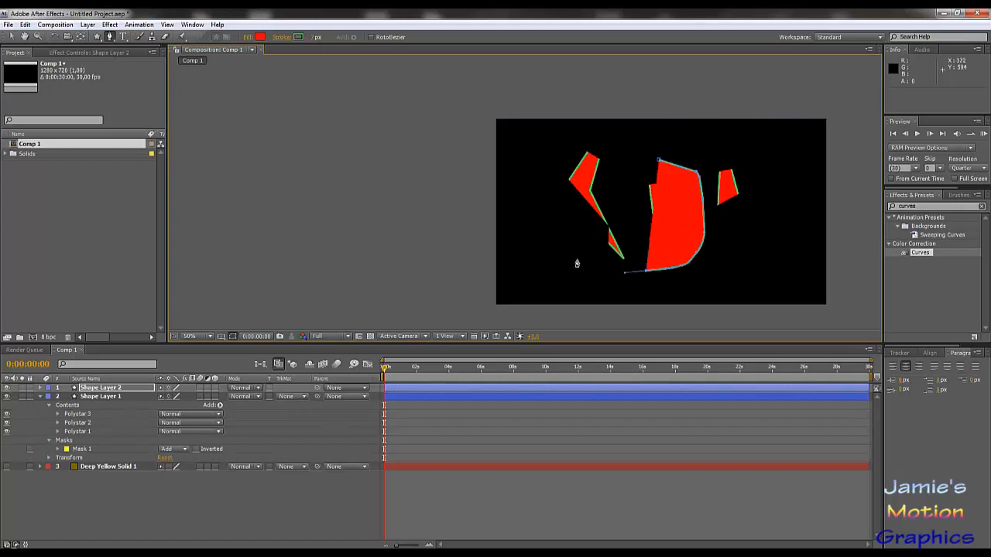
pyautogui.click(596, 271)
pyautogui.click(573, 256)
pyautogui.click(563, 229)
pyautogui.click(567, 196)
pyautogui.click(588, 167)
pyautogui.moveTo(614, 151); pyautogui.dragTo(629, 150)
pyautogui.click(659, 159)
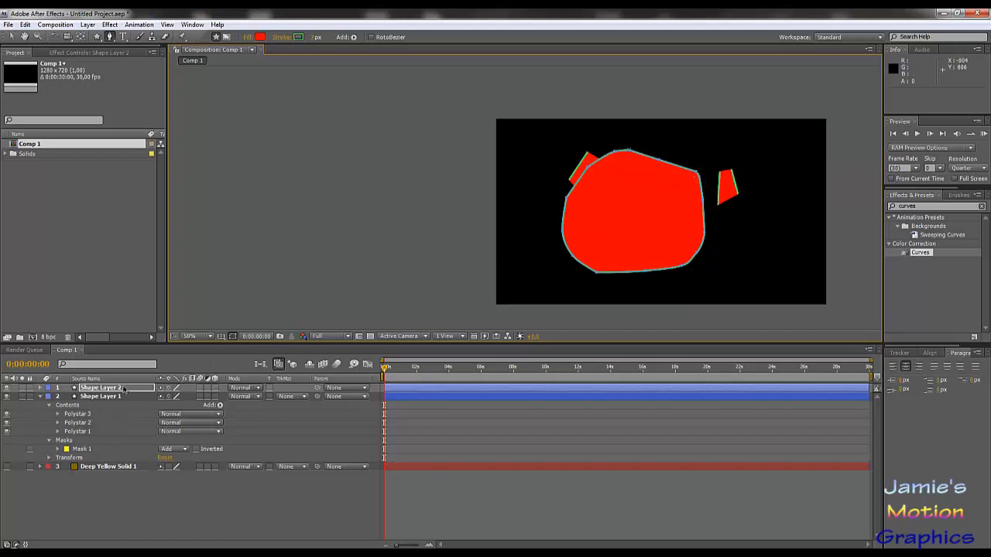
# Undo the last pen points and delete Shape Layer 2.
pyautogui.hotkey('ctrl', 'z')
pyautogui.hotkey('ctrl', 'z')
pyautogui.click(110, 389)
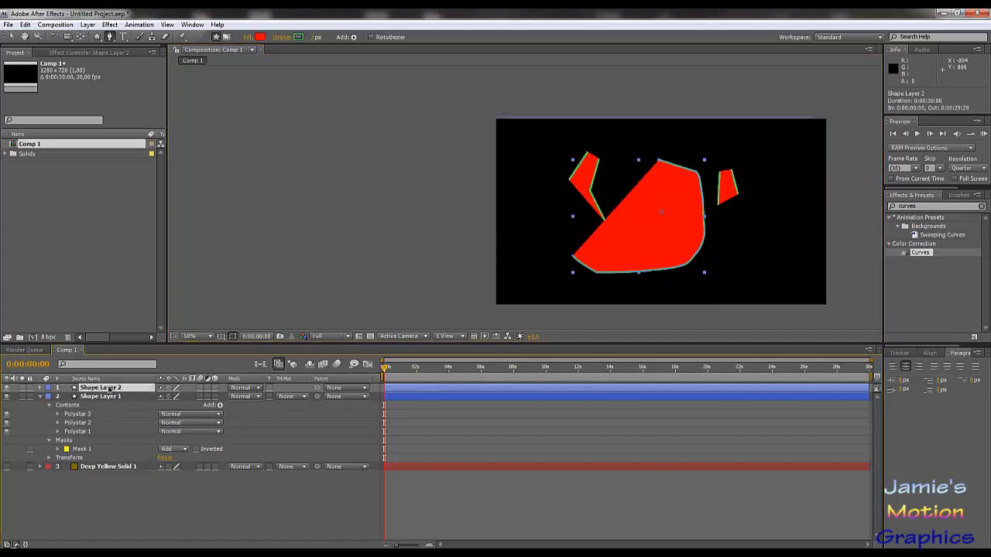
pyautogui.press('Delete')
# Draw a closed, freeform two-lobed mask with the Pen tool on Shape Layer 1, crossing the three stars.
pyautogui.click(108, 389)
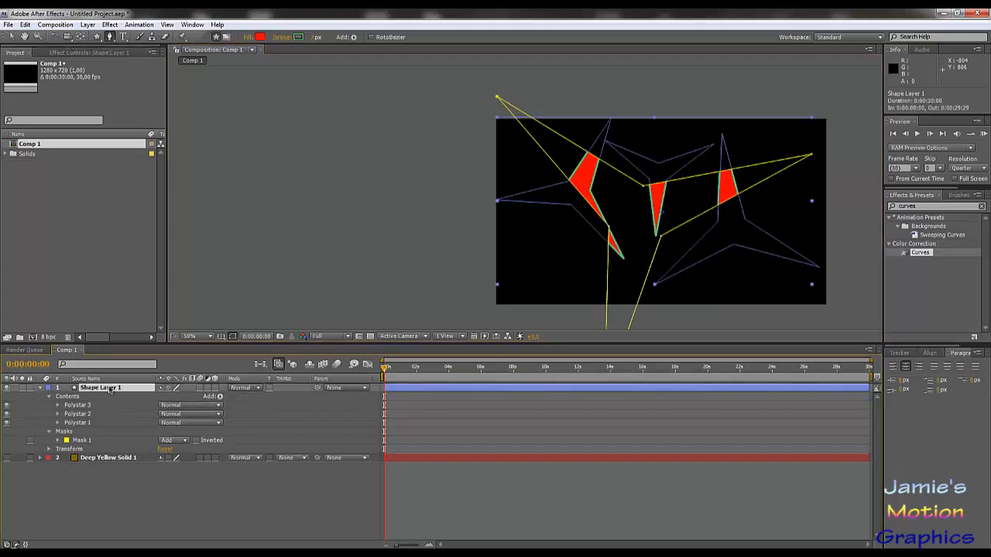
pyautogui.click(227, 39)
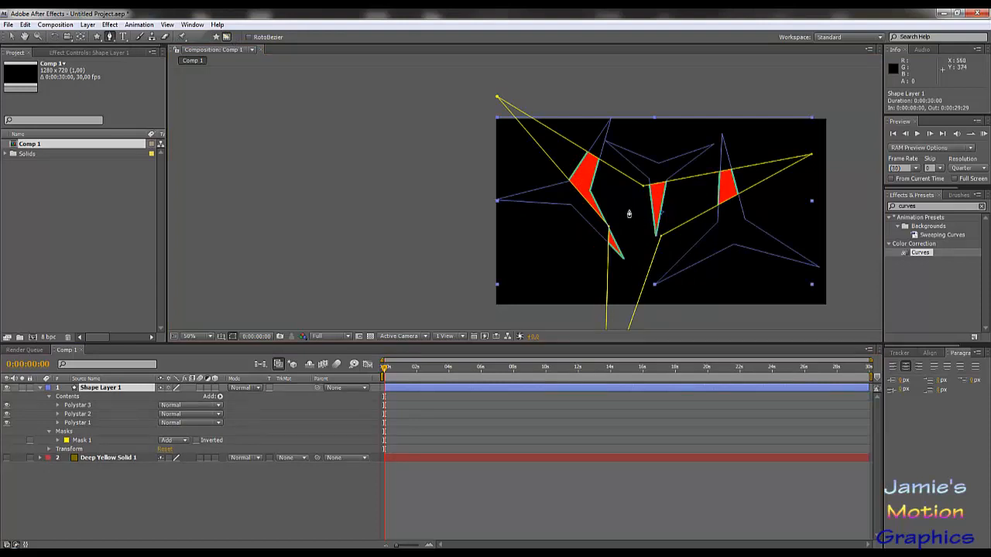
pyautogui.click(586, 236)
pyautogui.click(612, 177)
pyautogui.click(628, 163)
pyautogui.click(690, 145)
pyautogui.click(709, 156)
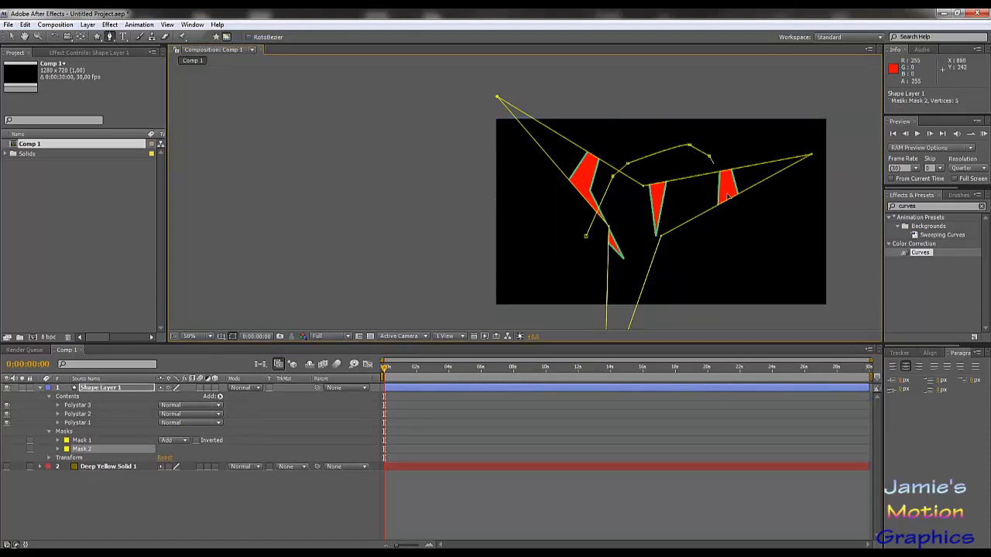
pyautogui.click(722, 178)
pyautogui.click(728, 204)
pyautogui.click(725, 233)
pyautogui.click(569, 145)
pyautogui.click(545, 156)
pyautogui.click(528, 182)
pyautogui.click(530, 230)
pyautogui.click(547, 266)
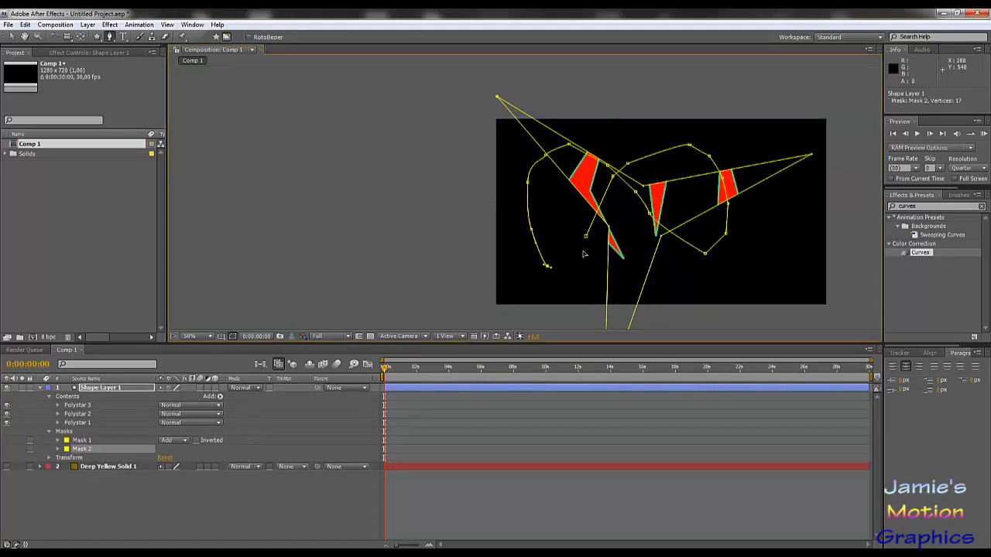
pyautogui.click(583, 251)
pyautogui.click(586, 237)
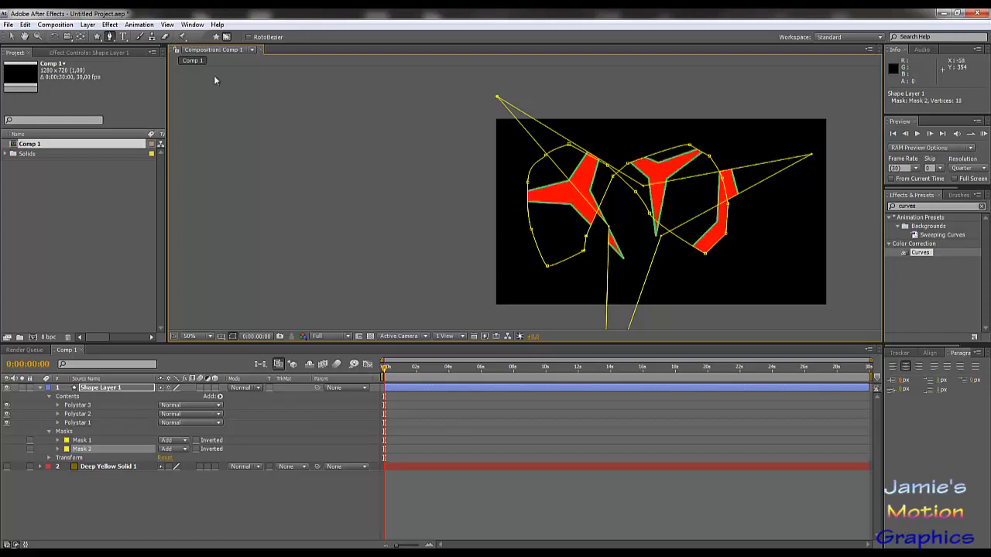
# Reshape the lower-left part of the freeform mask into a rounder, slightly higher curve.
pyautogui.click(12, 37)
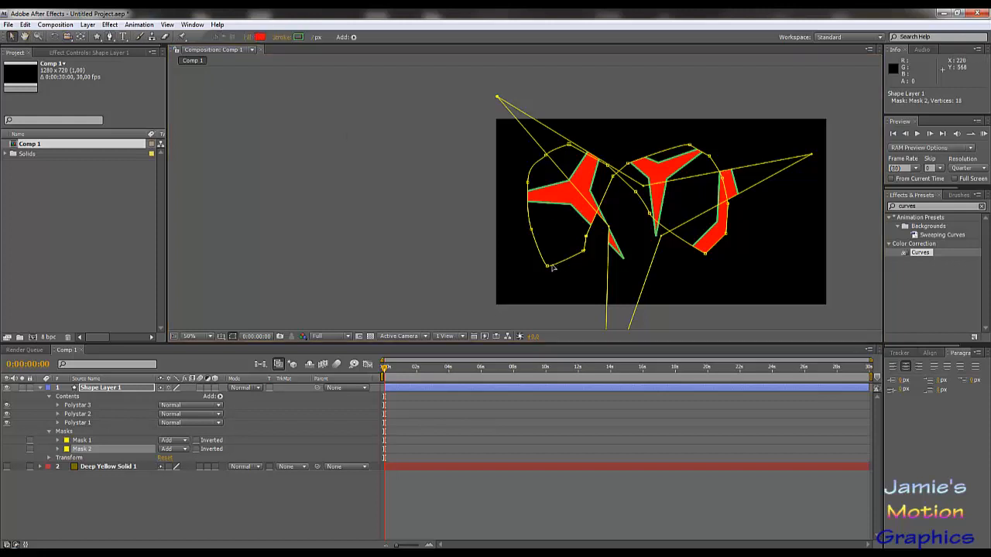
pyautogui.moveTo(548, 261); pyautogui.dragTo(547, 257)
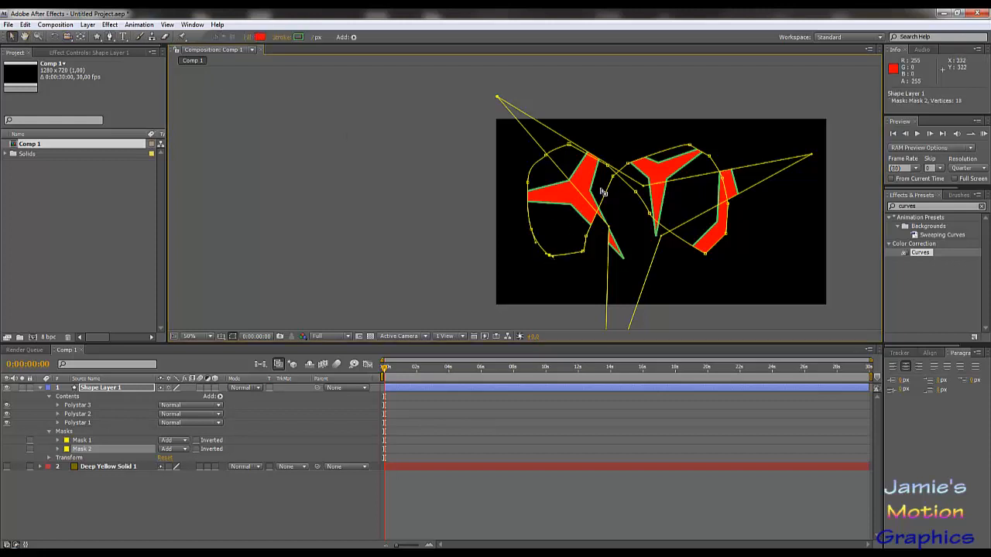
pyautogui.click(110, 36)
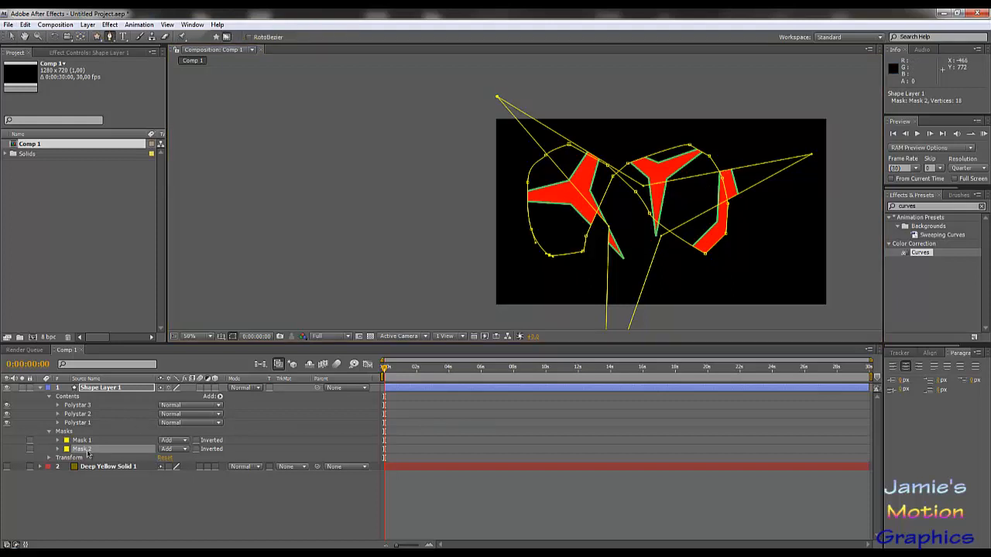
# Delete both the freeform mask and the star mask from Shape Layer 1.
pyautogui.press('Delete')
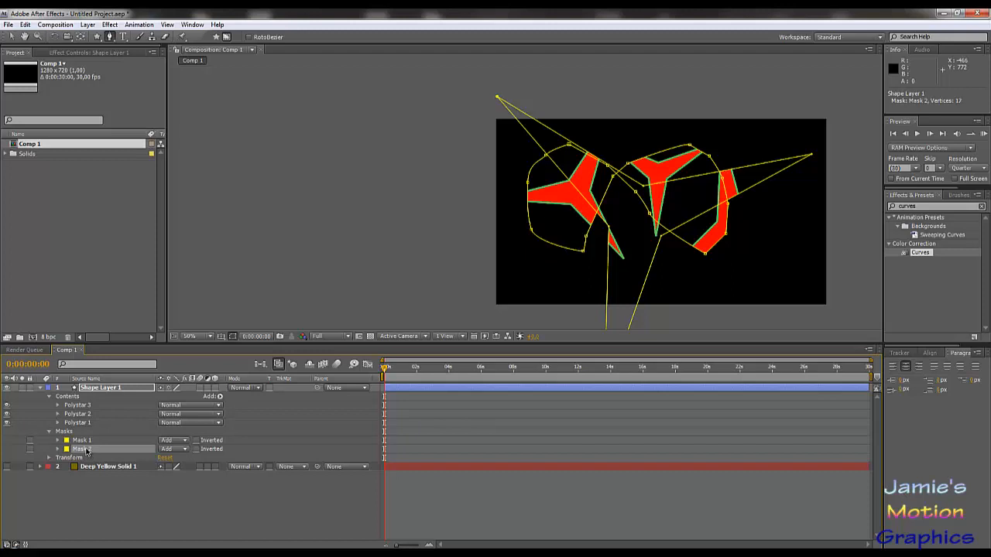
pyautogui.press('Delete')
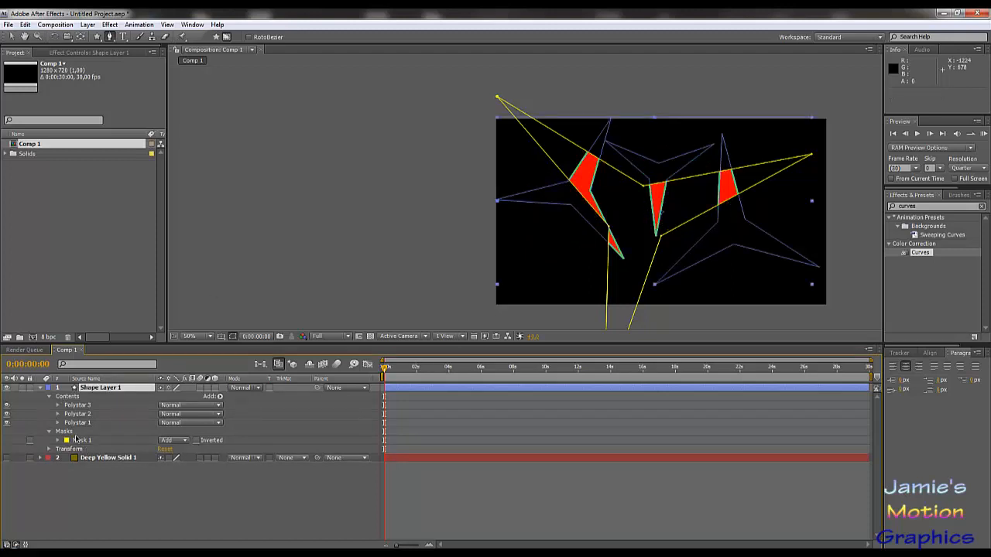
pyautogui.click(75, 439)
pyautogui.press('Delete')
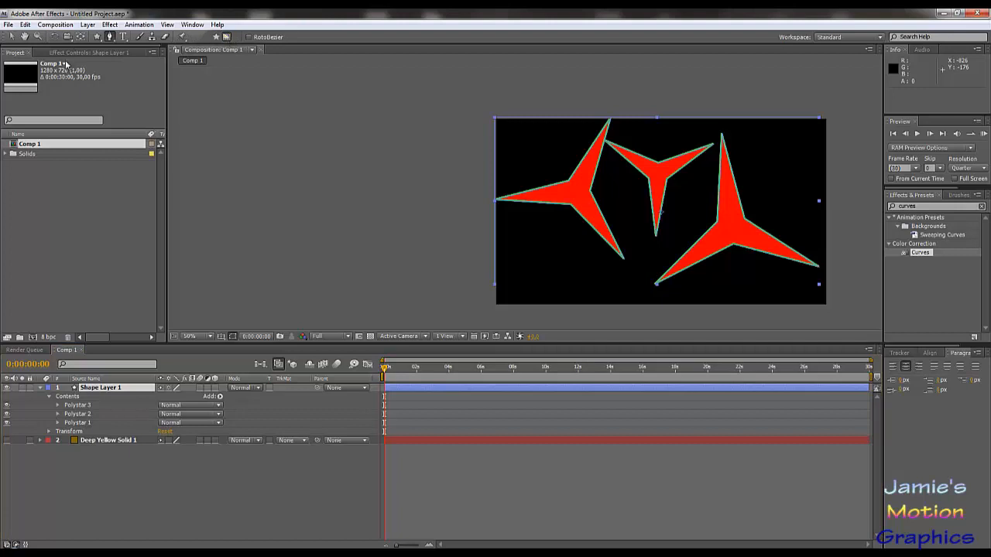
# Draw a closed, curved three-point mask in a figure-eight form across the stars on Shape Layer 1 with the Pen tool.
pyautogui.moveTo(569, 199); pyautogui.dragTo(572, 236)
pyautogui.moveTo(764, 209); pyautogui.dragTo(769, 309)
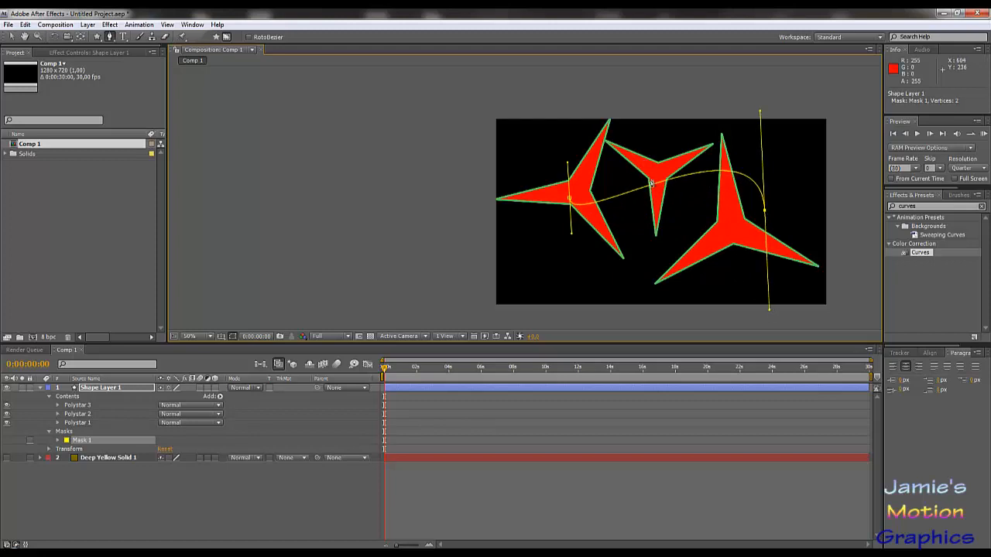
pyautogui.click(641, 160)
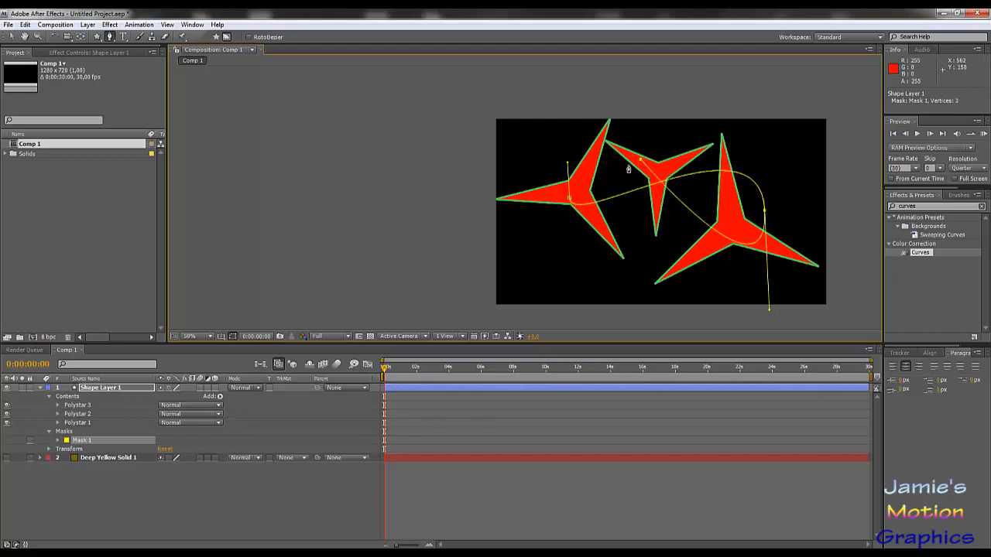
pyautogui.click(569, 201)
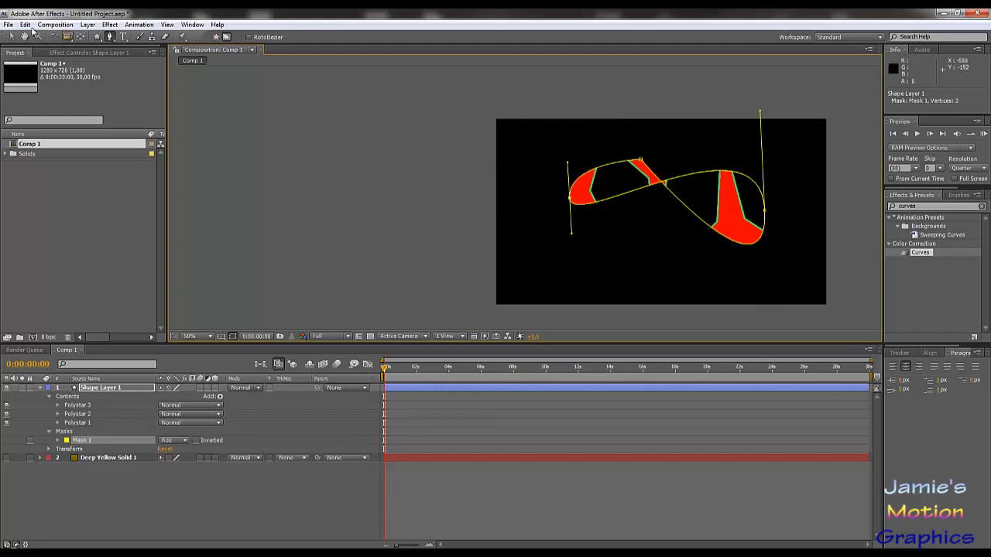
# Remove the upper middle vertex from the curved mask on Shape Layer 1.
pyautogui.click(12, 36)
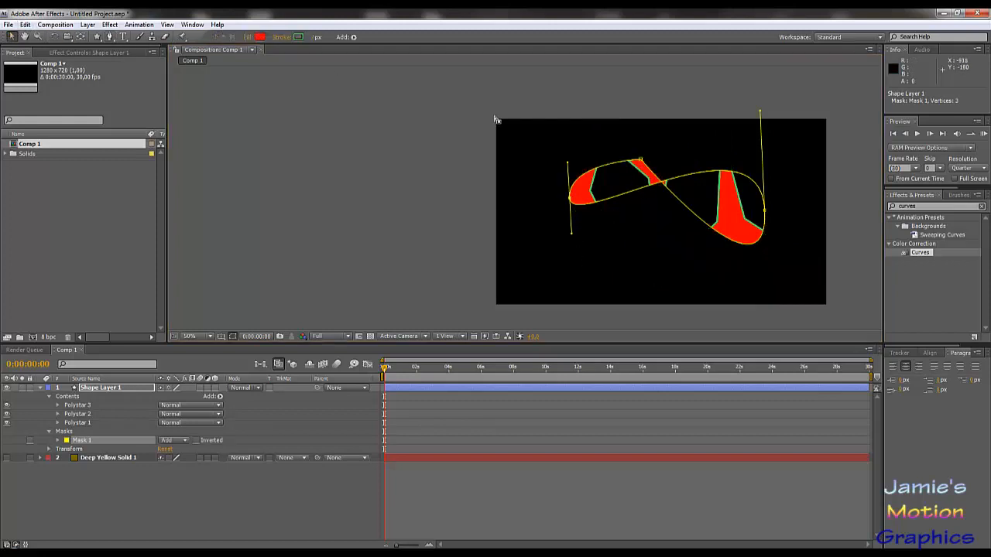
pyautogui.click(109, 37)
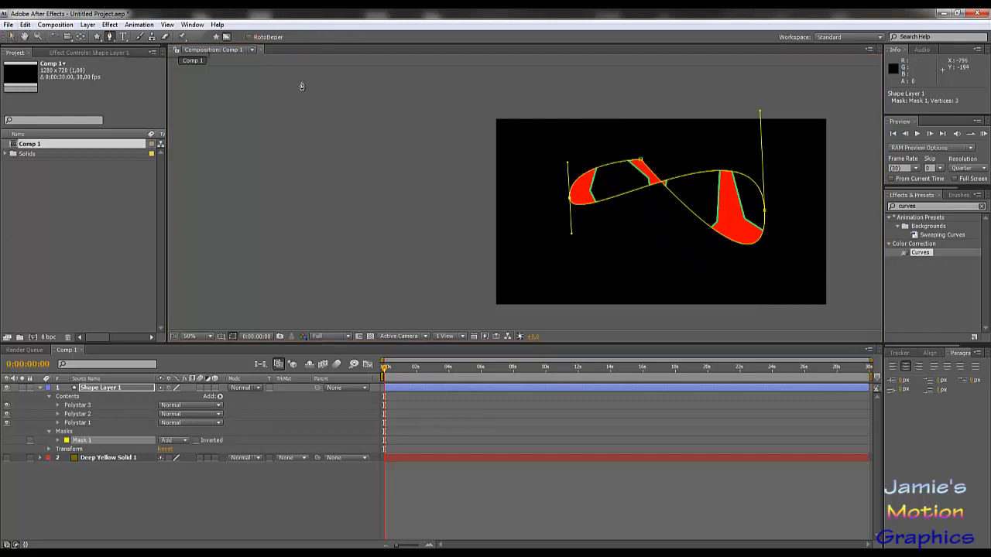
pyautogui.click(642, 164)
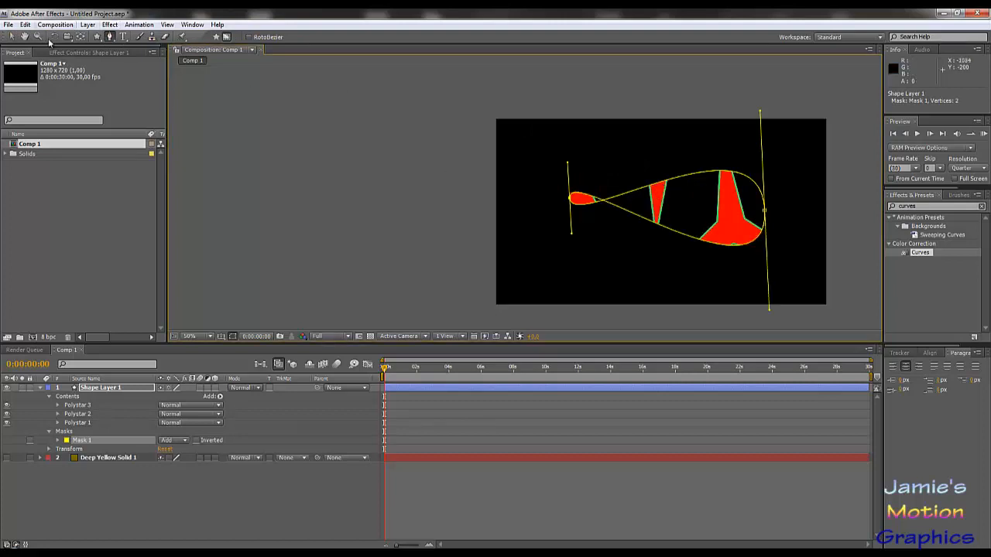
# Lengthen the mask's Bezier handles at both end vertices and shift the left vertex outward to balance the figure-eight loops.
pyautogui.click(11, 38)
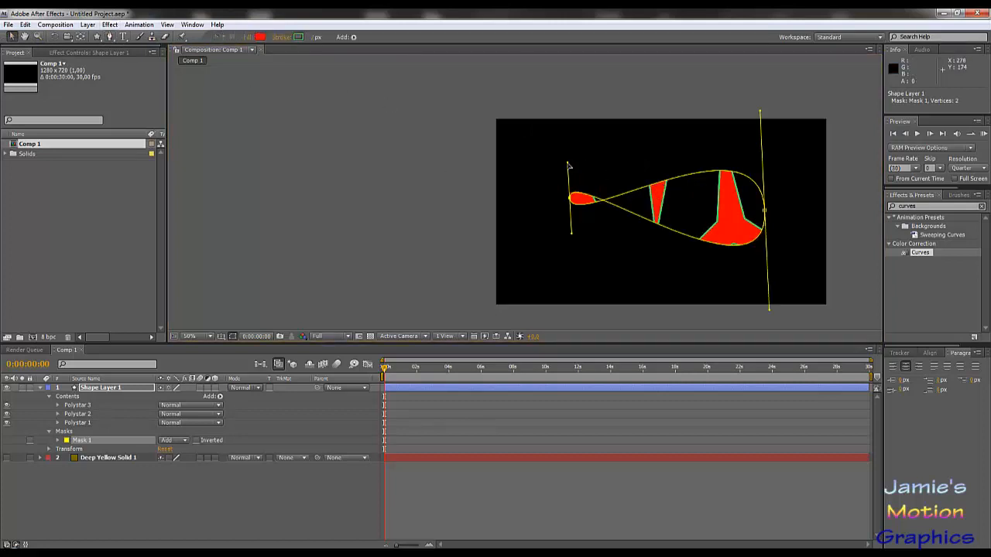
pyautogui.moveTo(568, 165); pyautogui.dragTo(567, 75)
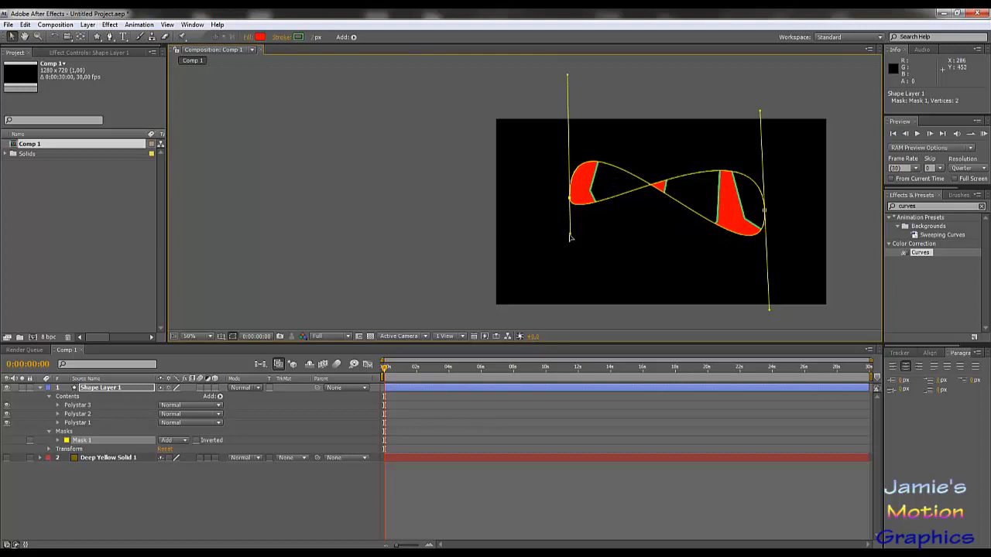
pyautogui.moveTo(570, 237); pyautogui.dragTo(571, 280)
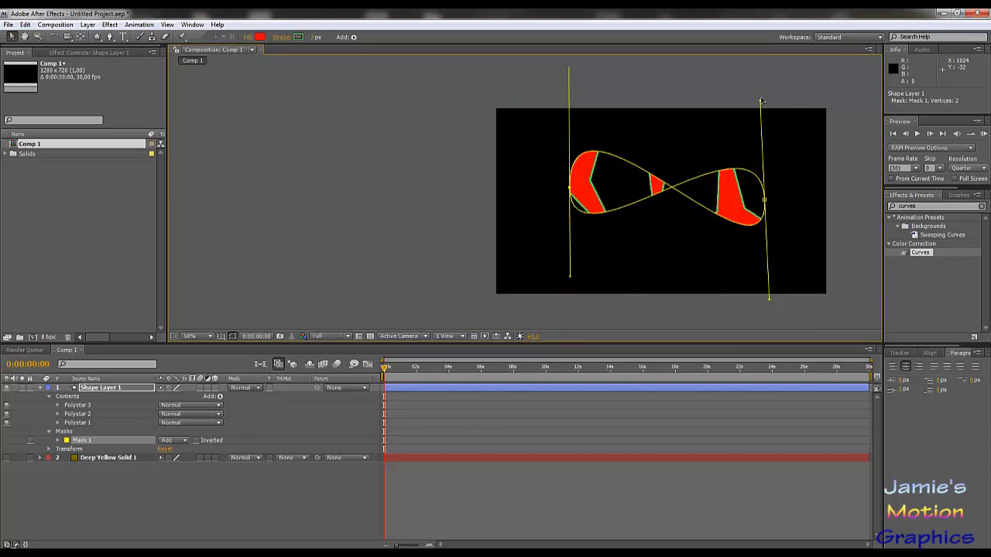
pyautogui.moveTo(761, 101); pyautogui.dragTo(763, 68)
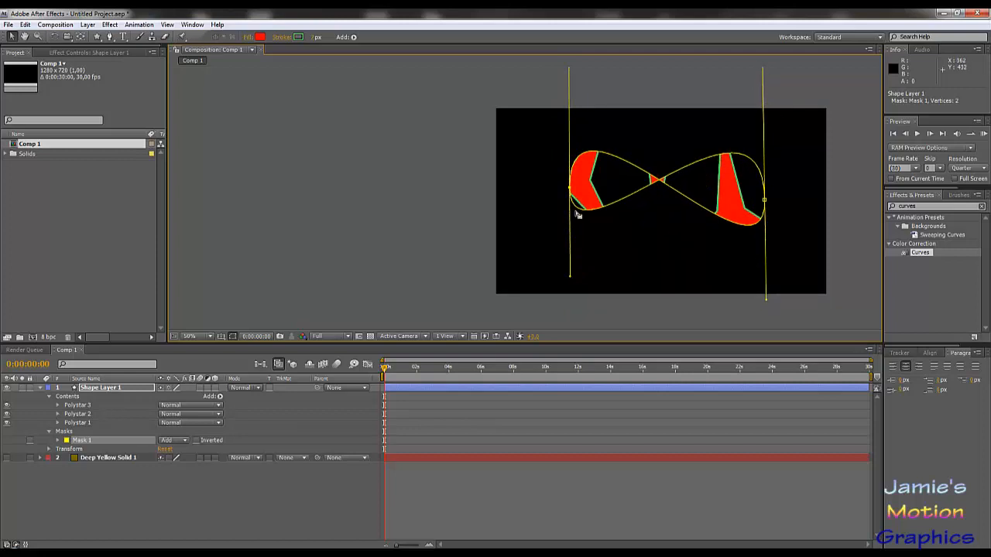
pyautogui.moveTo(569, 189); pyautogui.dragTo(555, 191)
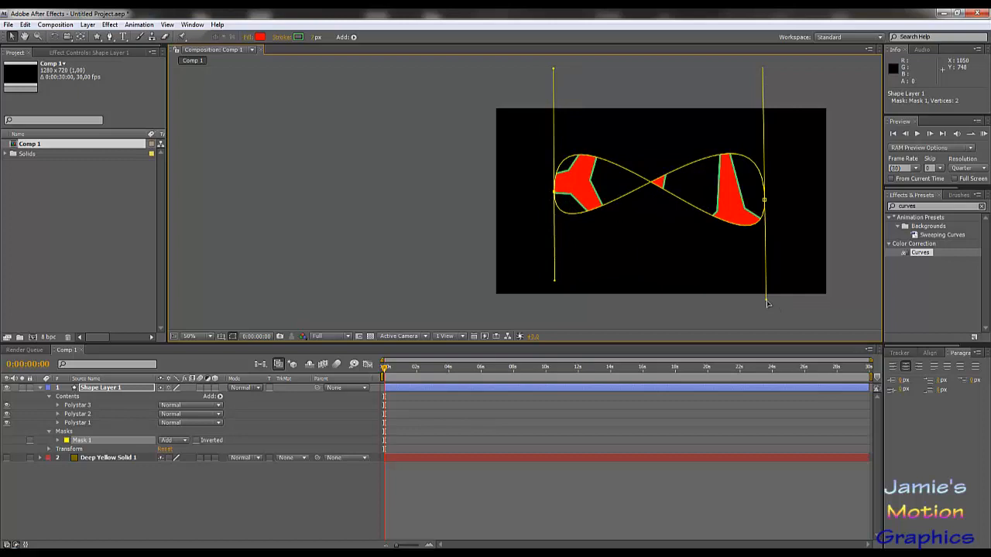
pyautogui.moveTo(765, 298)
pyautogui.mouseDown()
pyautogui.moveTo(761, 272)
pyautogui.moveTo(763, 299)
pyautogui.mouseUp()
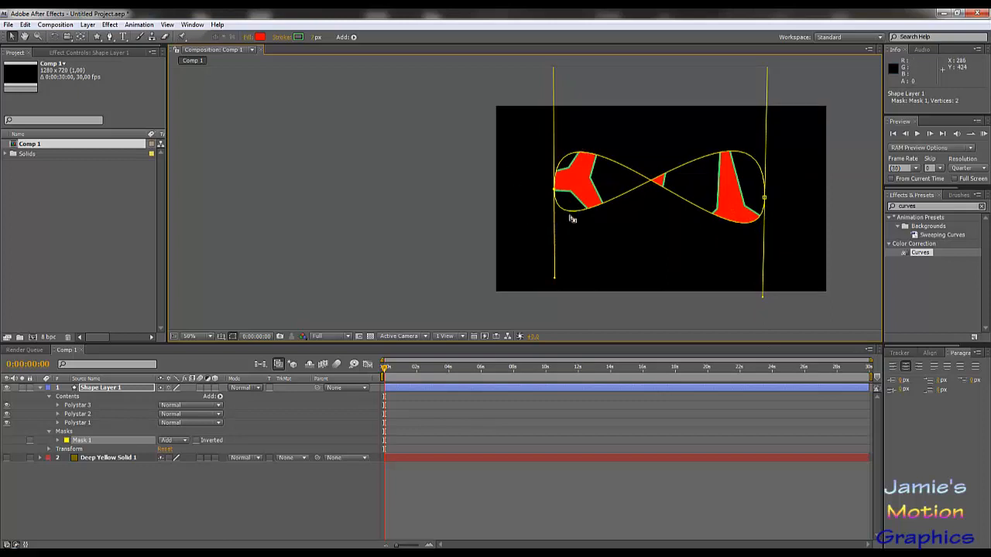
# Add a vertex to the upper edge of the mask's left loop and stretch the loop up and outward with its handle.
pyautogui.click(110, 37)
pyautogui.moveTo(617, 166); pyautogui.dragTo(652, 186)
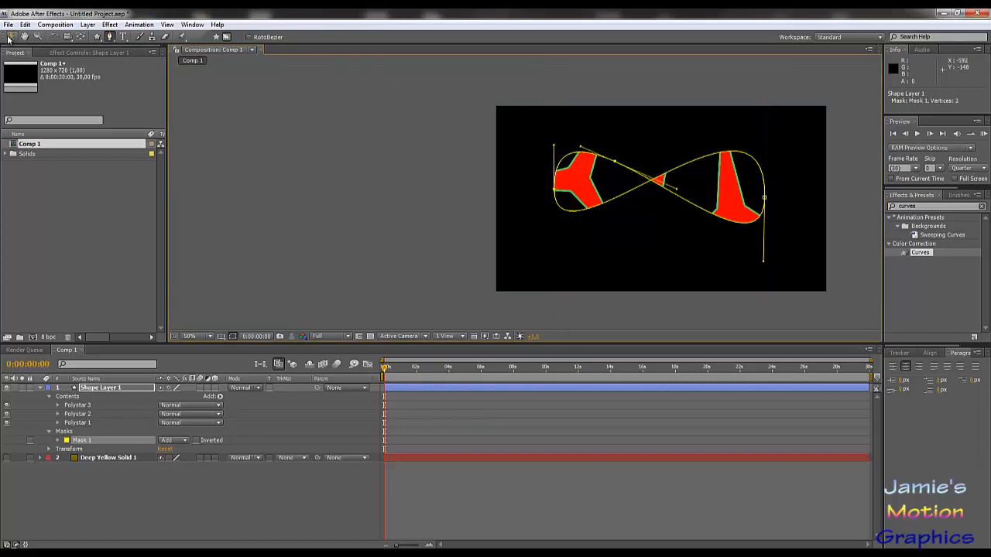
pyautogui.press('v')
pyautogui.moveTo(617, 163); pyautogui.dragTo(457, 104)
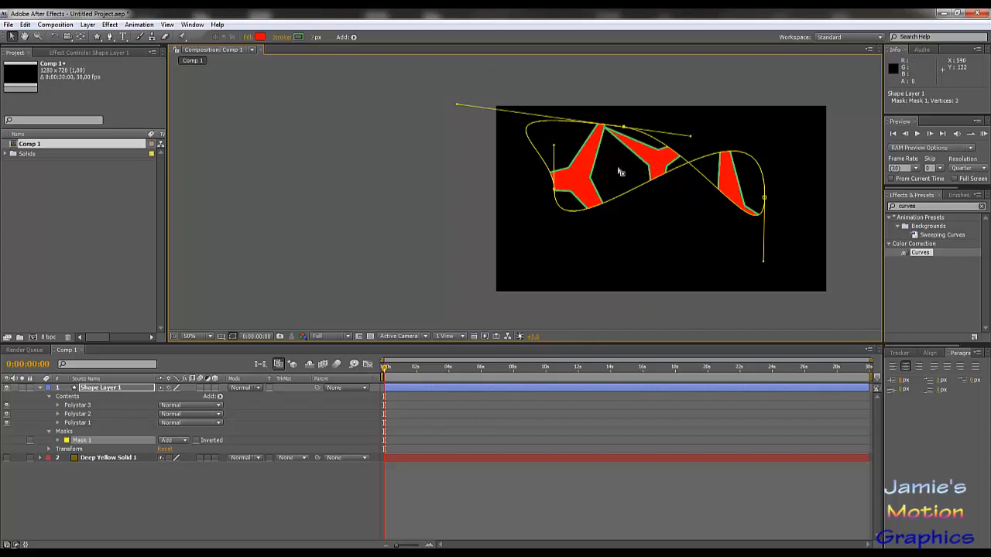
# Add a vertex on the lower edge of the mask's right loop and stretch the curve down and right toward the large star's tip.
pyautogui.click(110, 36)
pyautogui.click(713, 186)
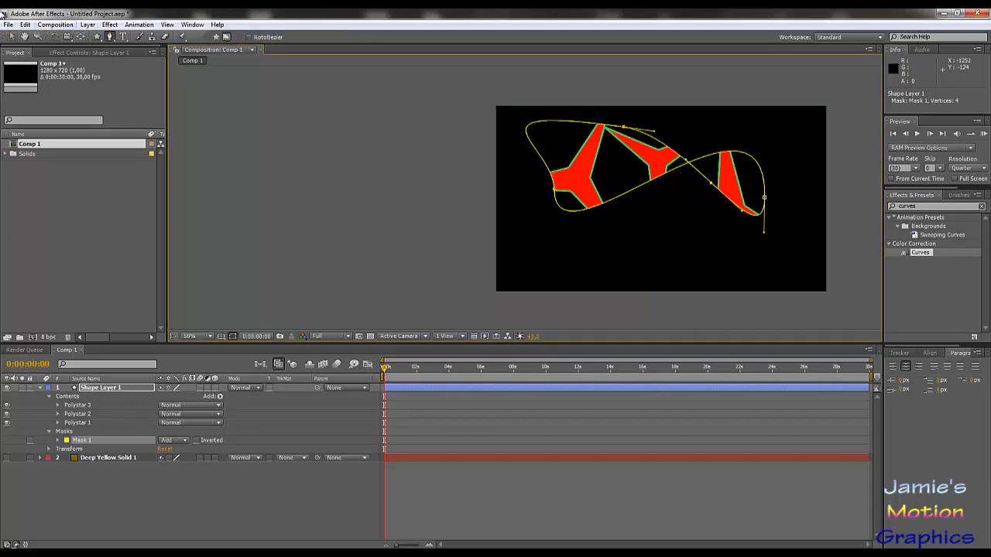
pyautogui.press('v')
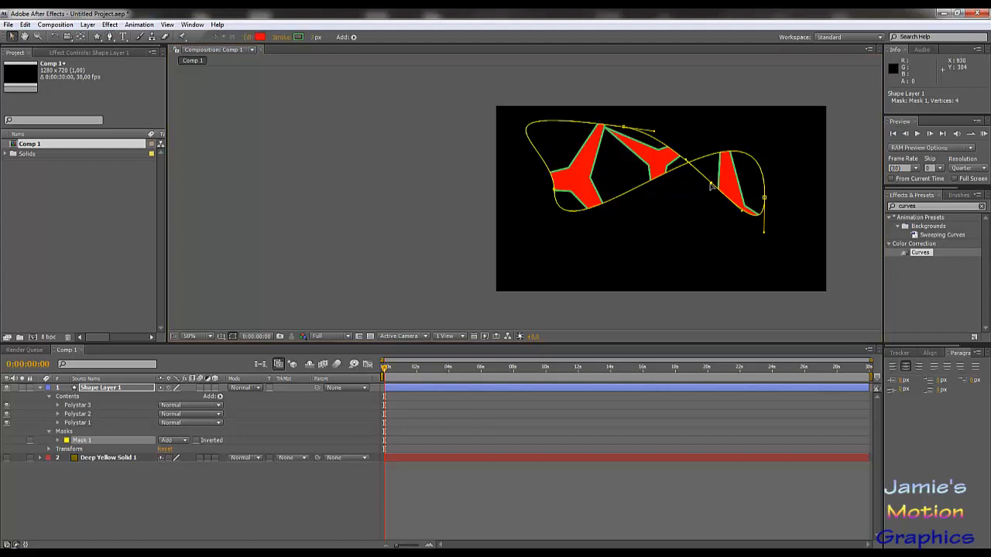
pyautogui.moveTo(710, 186); pyautogui.dragTo(844, 309)
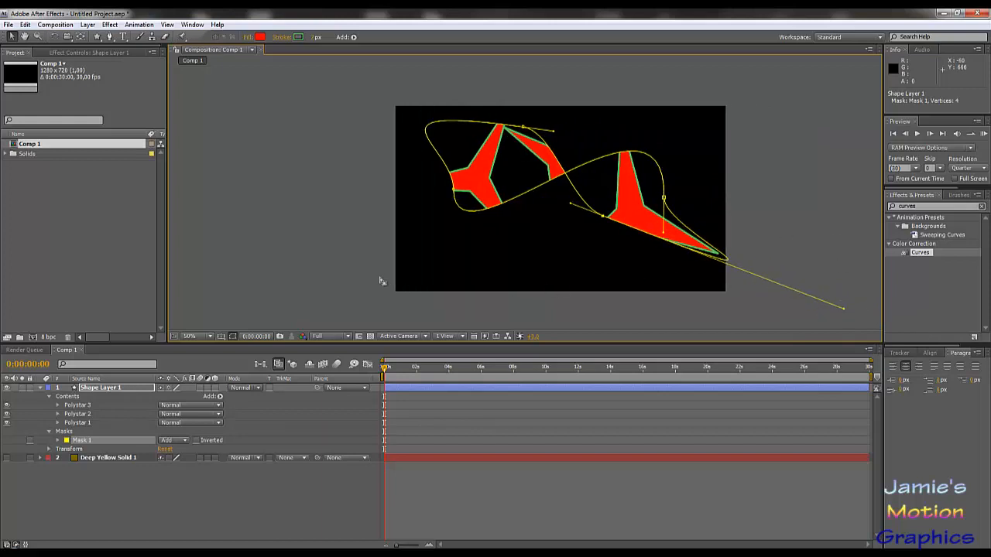
# Deselect the mask and hide Shape Layer 1.
pyautogui.click(570, 269)
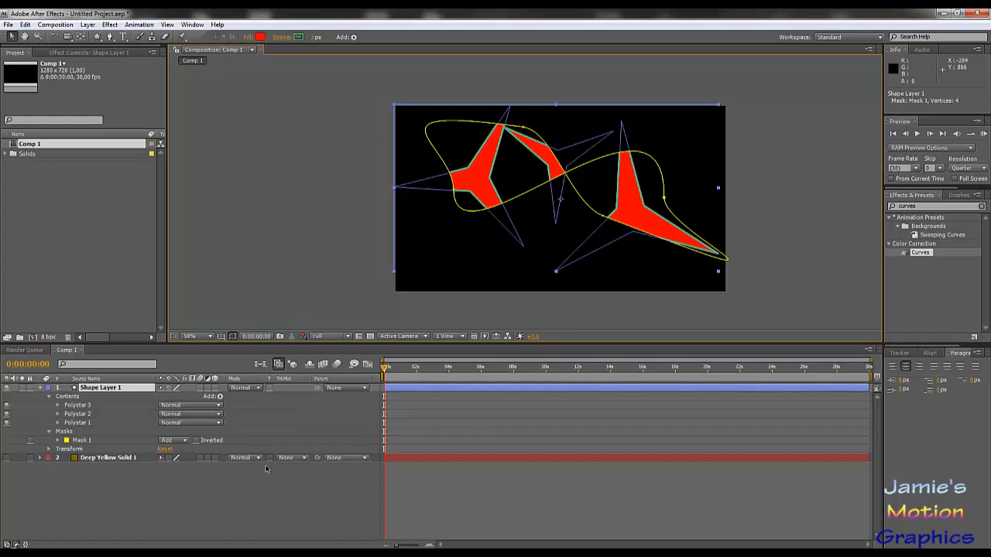
pyautogui.click(266, 497)
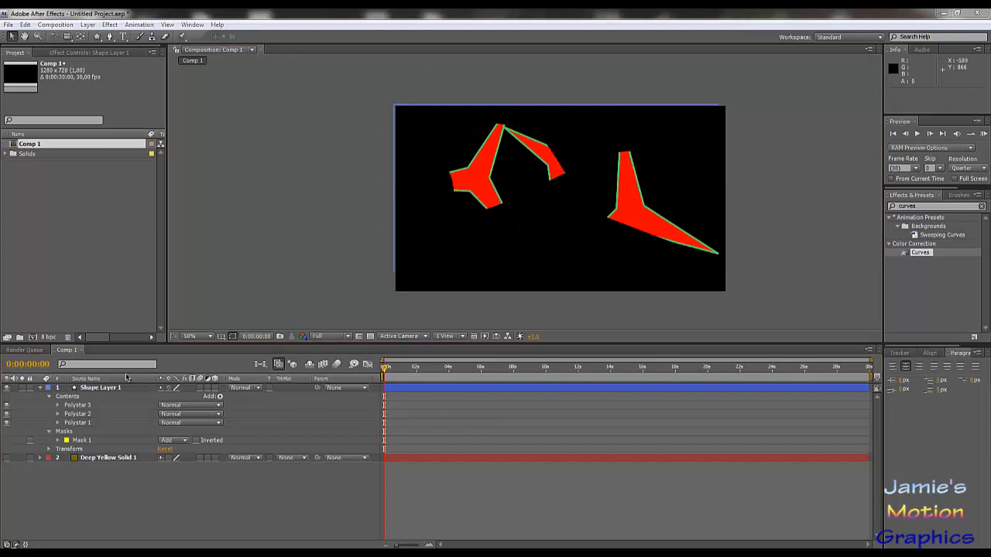
pyautogui.click(8, 388)
# Delete all masks from Deep Yellow Solid 1 and make the solid visible.
pyautogui.click(111, 460)
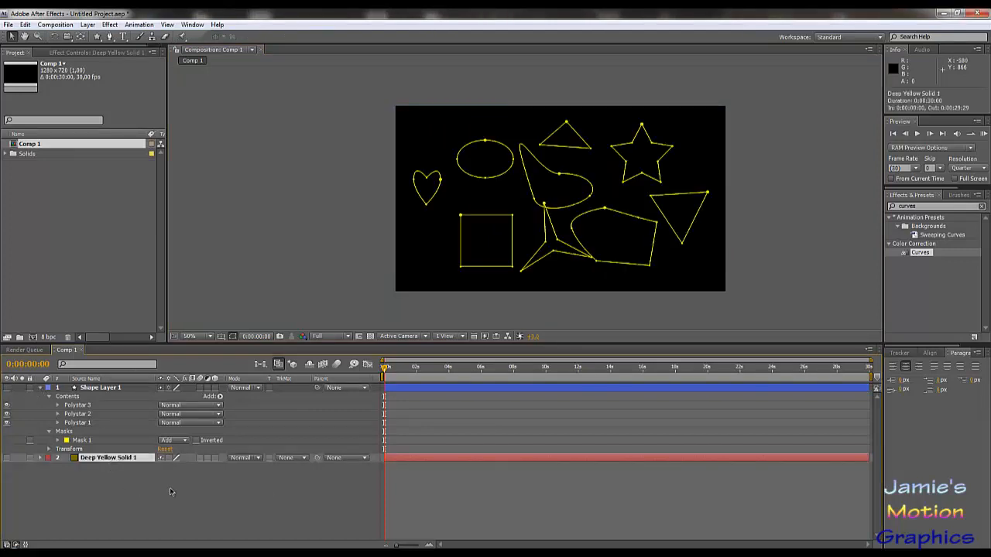
pyautogui.press('m')
pyautogui.click(82, 468)
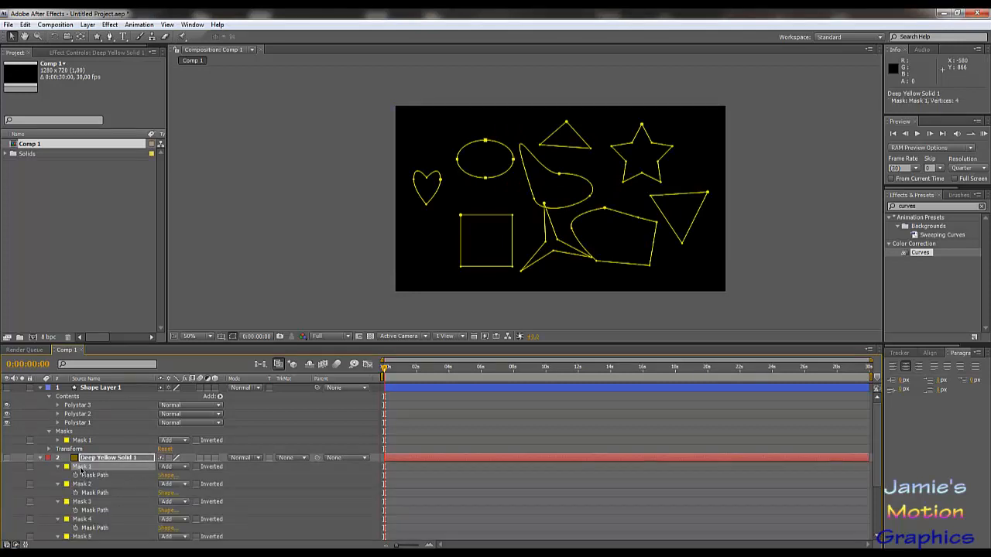
pyautogui.hotkey('ctrl', 'a')
pyautogui.press('Delete')
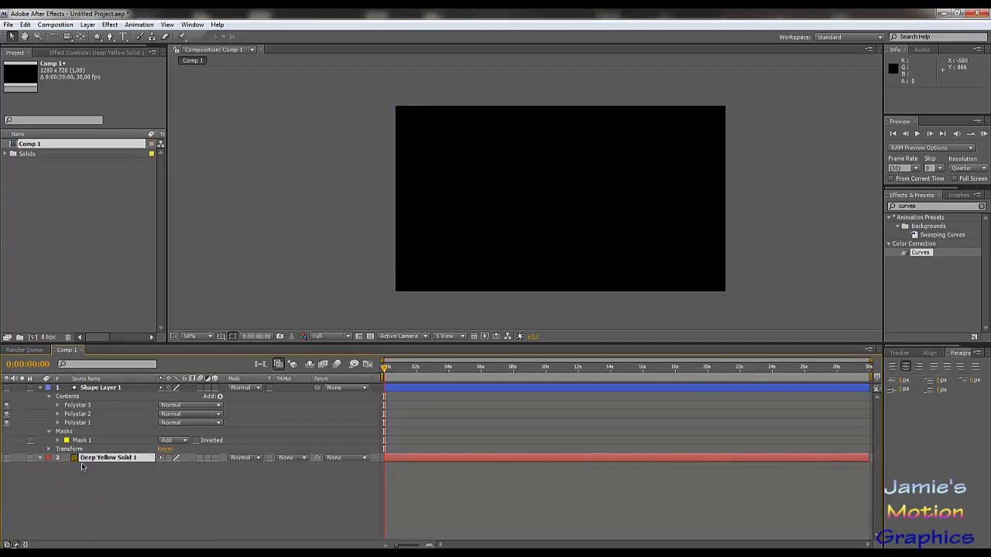
pyautogui.click(8, 459)
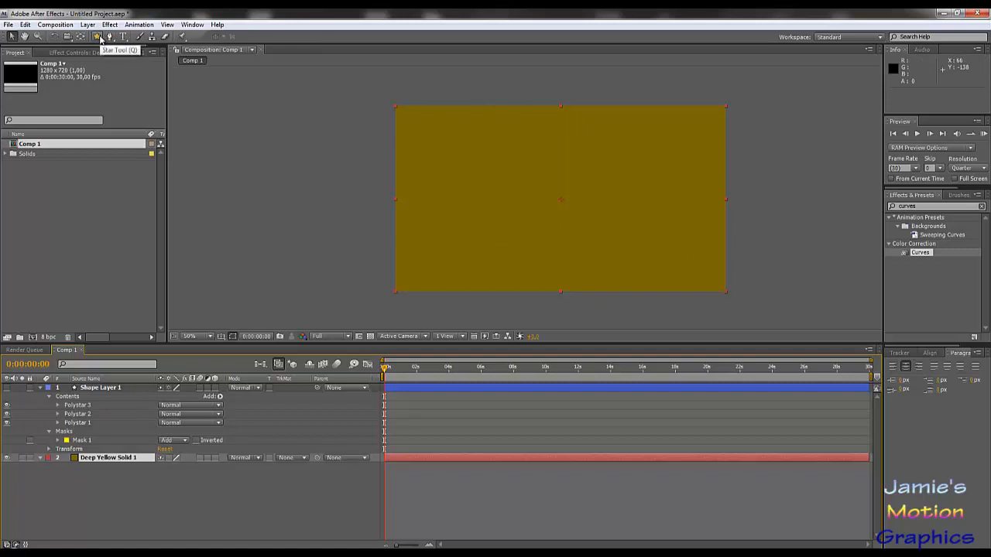
# Draw an upright five-pointed star mask on Deep Yellow Solid 1 and move it to the middle of the composition.
pyautogui.click(97, 37)
pyautogui.moveTo(521, 169); pyautogui.dragTo(548, 200)
pyautogui.press('Up')
pyautogui.press('Up')
pyautogui.press('Up')
pyautogui.press('Up')
pyautogui.press('Up')
pyautogui.press('Down')
pyautogui.press('Down')
pyautogui.press('Down')
pyautogui.press('Down')
pyautogui.press('Up')
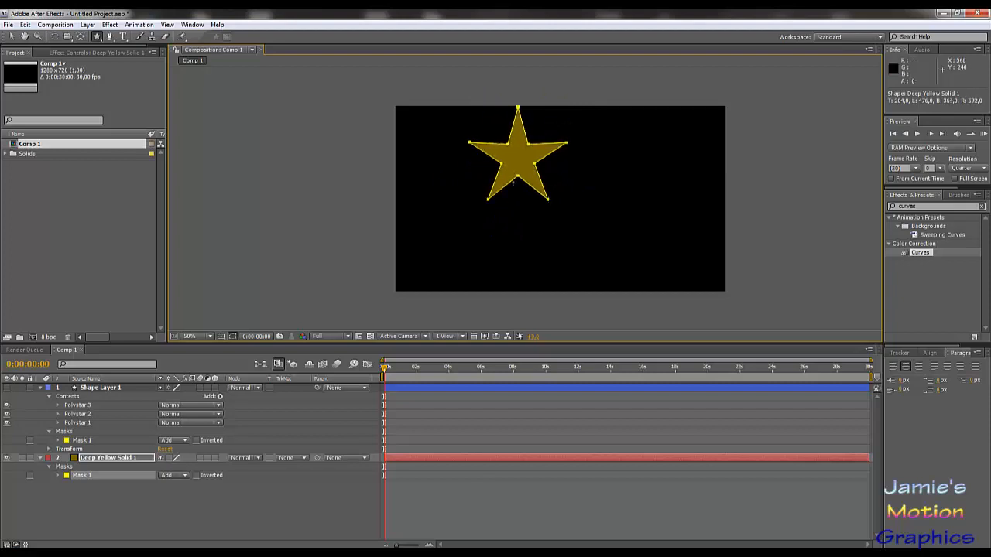
pyautogui.click(12, 37)
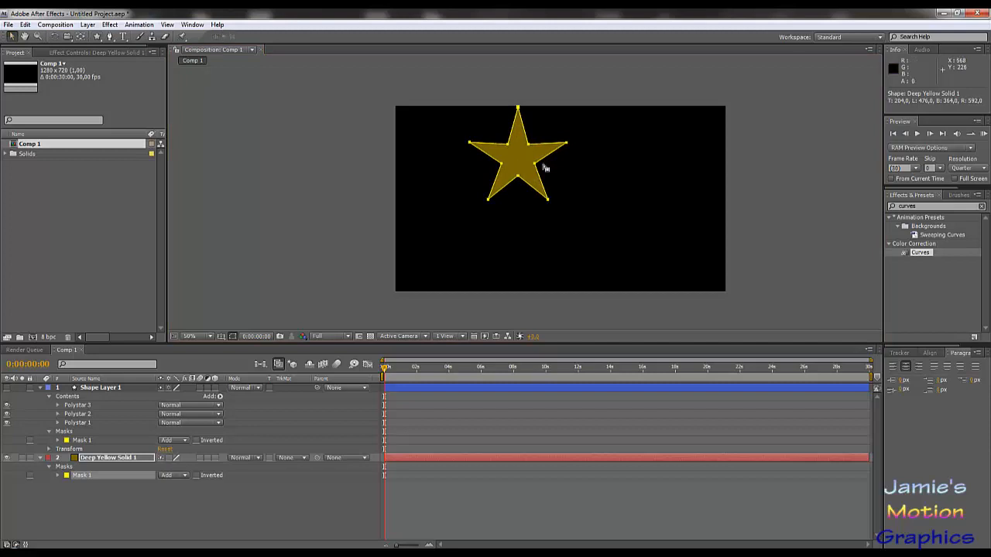
pyautogui.moveTo(537, 164); pyautogui.dragTo(585, 204)
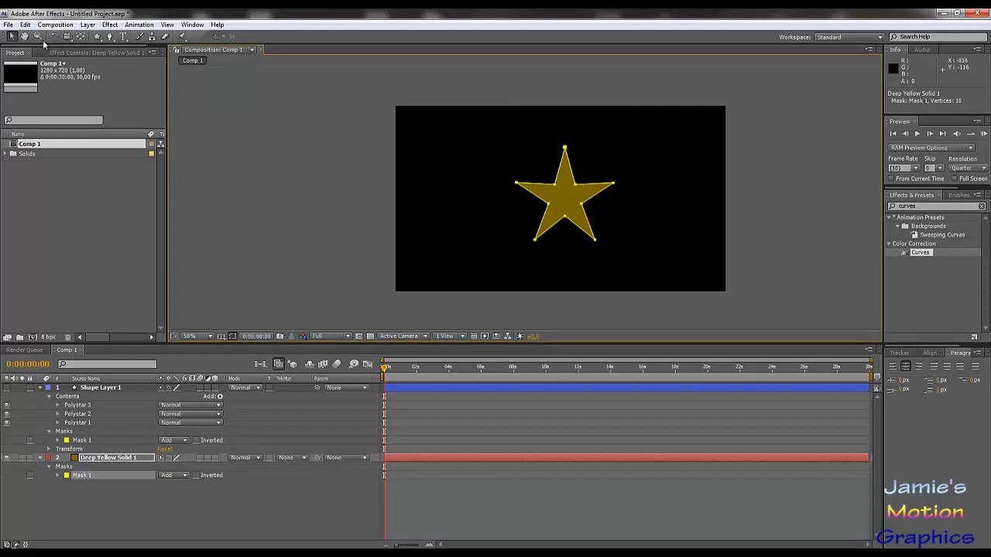
# Draw a second, larger star mask left of the first and a closed square Pen mask overlapping the first star's right side.
pyautogui.click(97, 36)
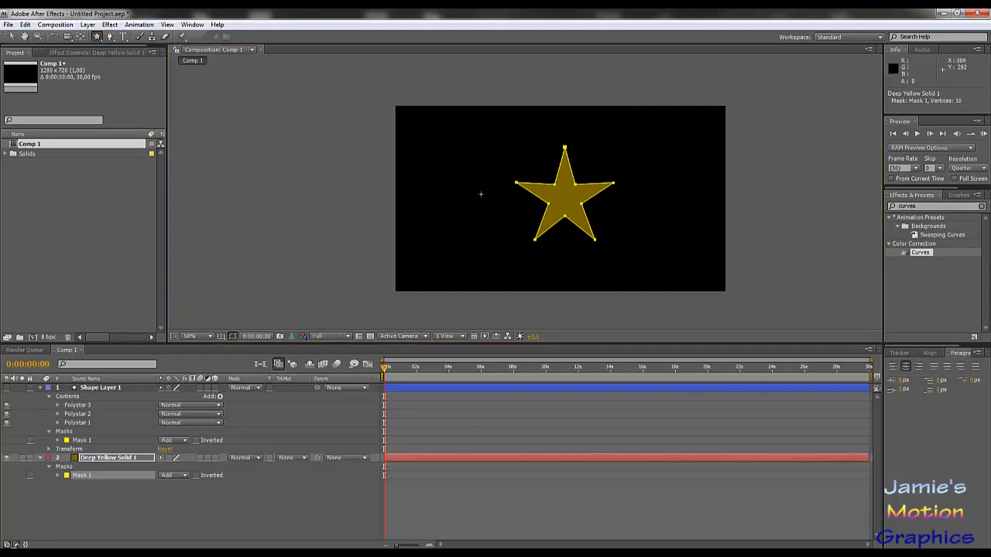
pyautogui.moveTo(472, 183)
pyautogui.mouseDown()
pyautogui.moveTo(399, 109)
pyautogui.moveTo(472, 132)
pyautogui.moveTo(477, 164)
pyautogui.moveTo(485, 136)
pyautogui.moveTo(518, 142)
pyautogui.moveTo(516, 187)
pyautogui.moveTo(523, 142)
pyautogui.mouseUp()
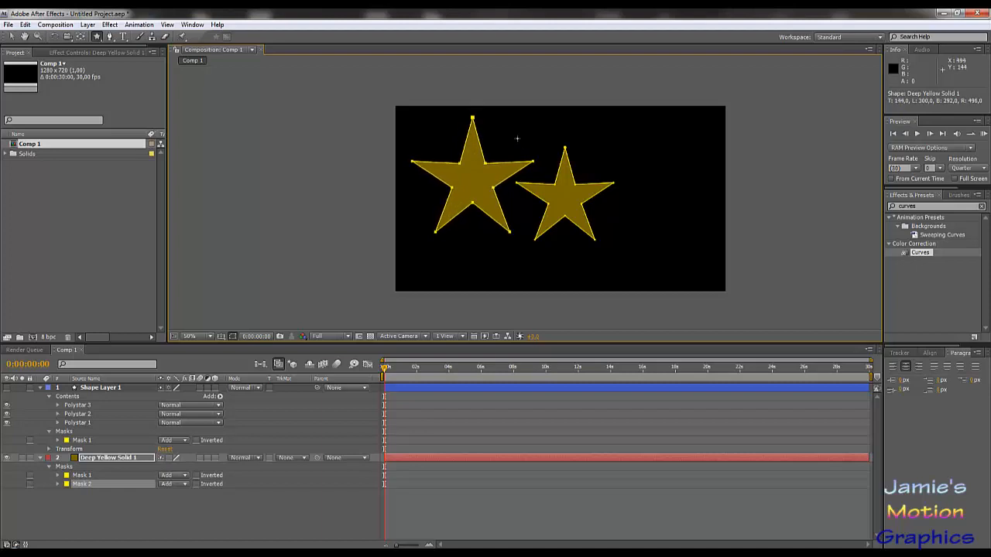
pyautogui.click(109, 37)
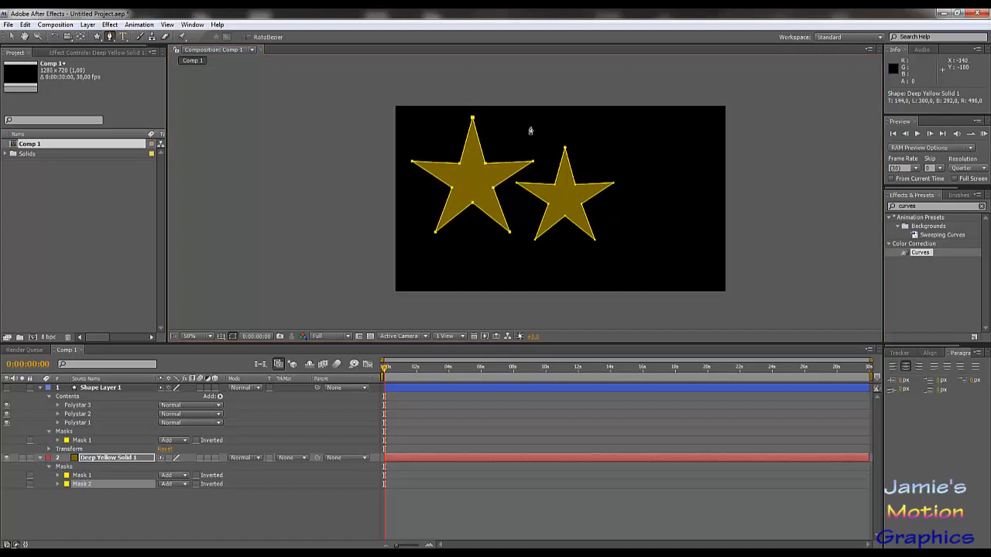
pyautogui.moveTo(571, 134); pyautogui.dragTo(613, 137)
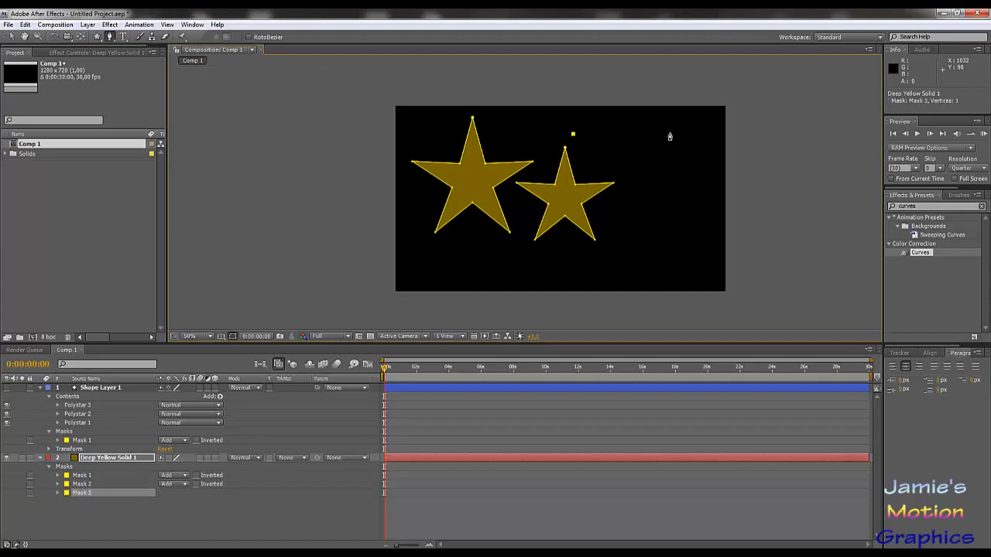
pyautogui.moveTo(693, 137)
pyautogui.mouseDown()
pyautogui.moveTo(700, 154)
pyautogui.moveTo(694, 139)
pyautogui.mouseUp()
pyautogui.hotkey('ctrl', 'z')
pyautogui.click(689, 136)
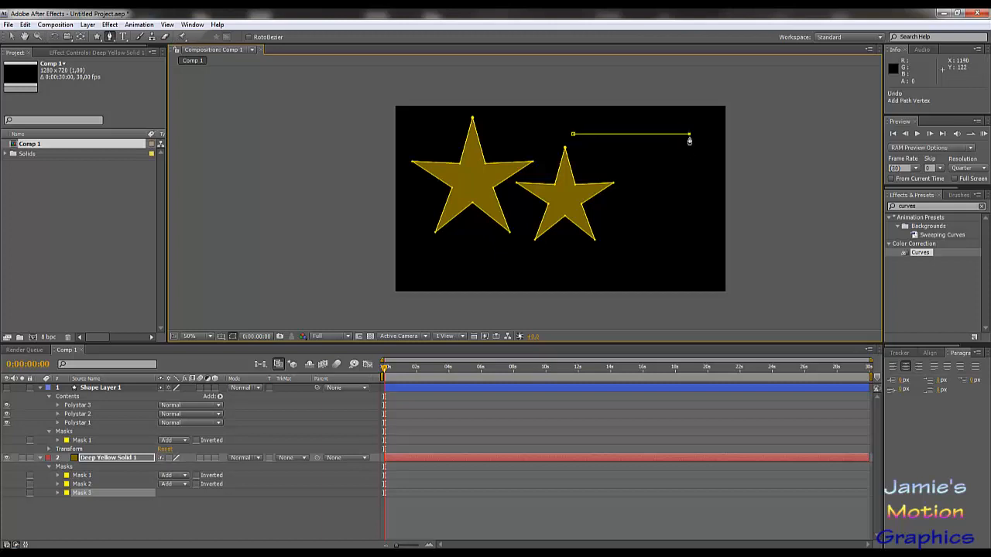
pyautogui.hotkey('ctrl', 'z')
pyautogui.click(690, 136)
pyautogui.click(692, 246)
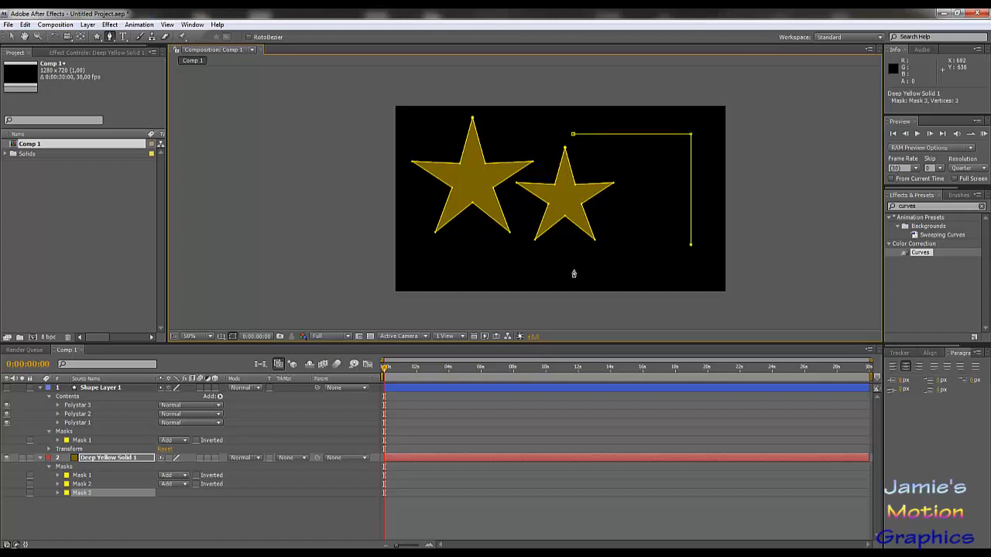
pyautogui.click(573, 245)
pyautogui.click(573, 137)
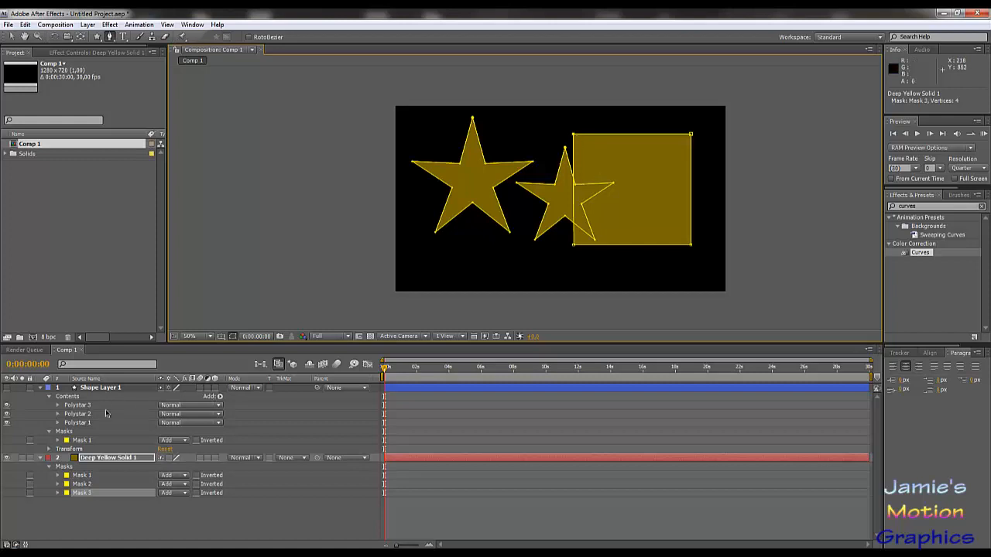
# Reset the square Mask 3's path to the Rectangle shape.
pyautogui.click(58, 493)
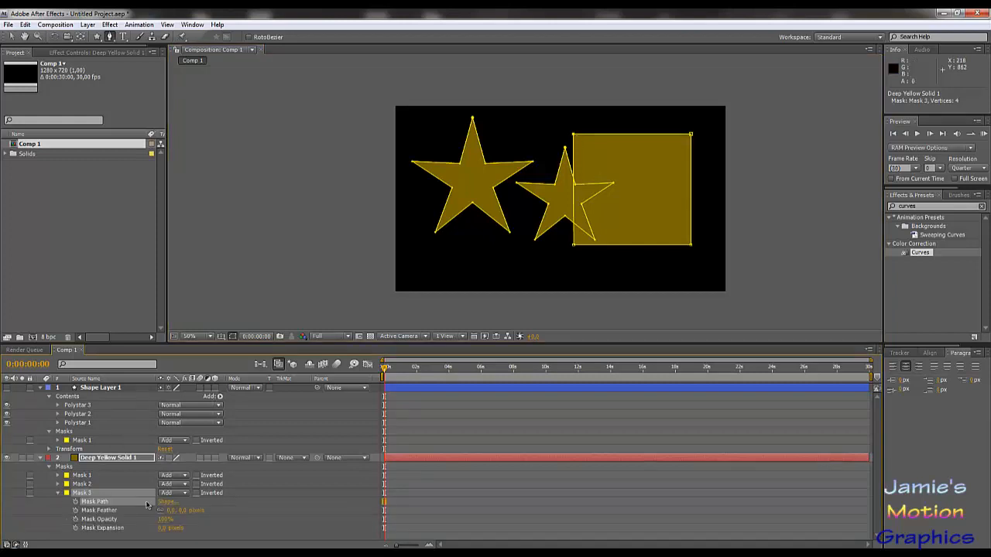
pyautogui.click(164, 501)
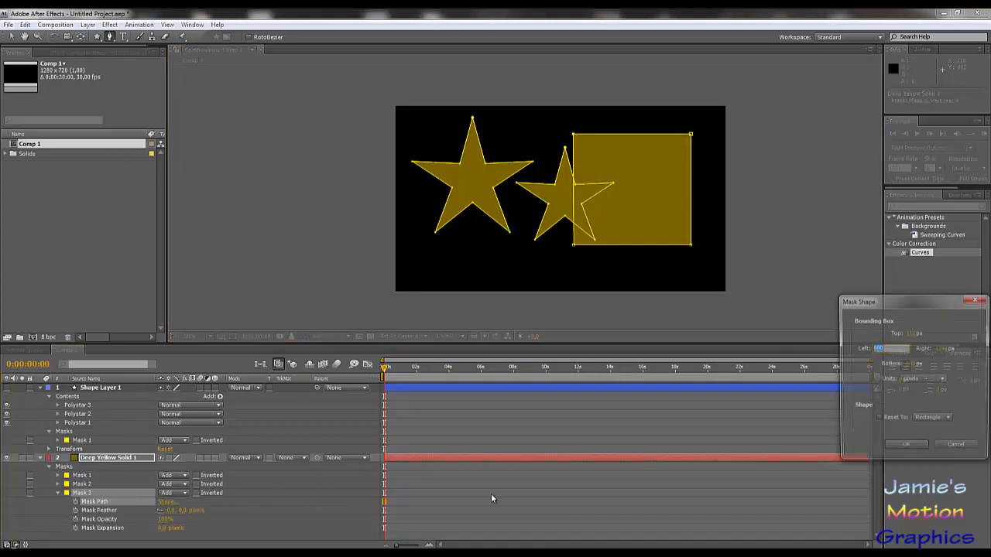
pyautogui.click(879, 420)
pyautogui.click(906, 447)
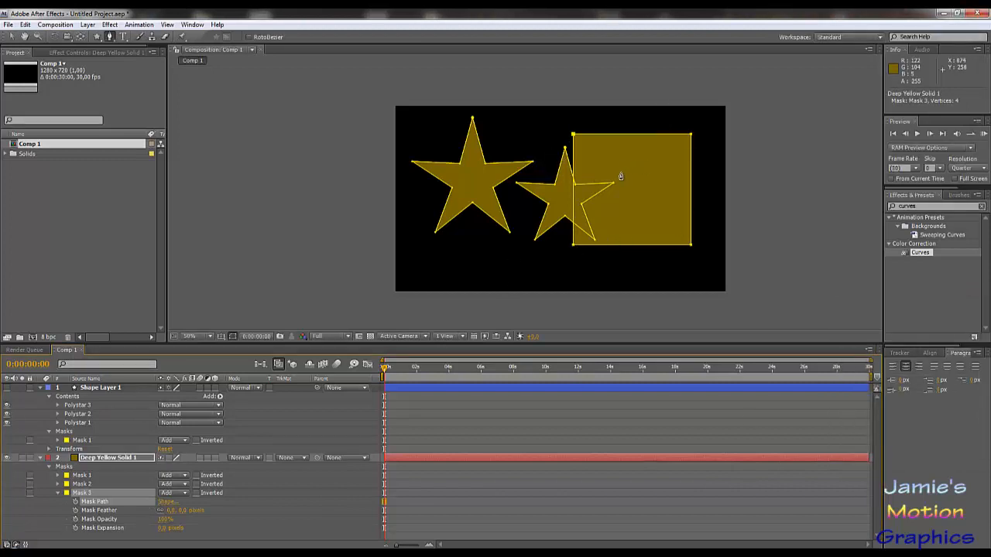
# Undo the square Pen mask and the second star mask, keeping only the central star.
pyautogui.hotkey('ctrl', 'z')
pyautogui.hotkey('ctrl', 'z')
pyautogui.hotkey('ctrl', 'z')
pyautogui.hotkey('ctrl', 'z')
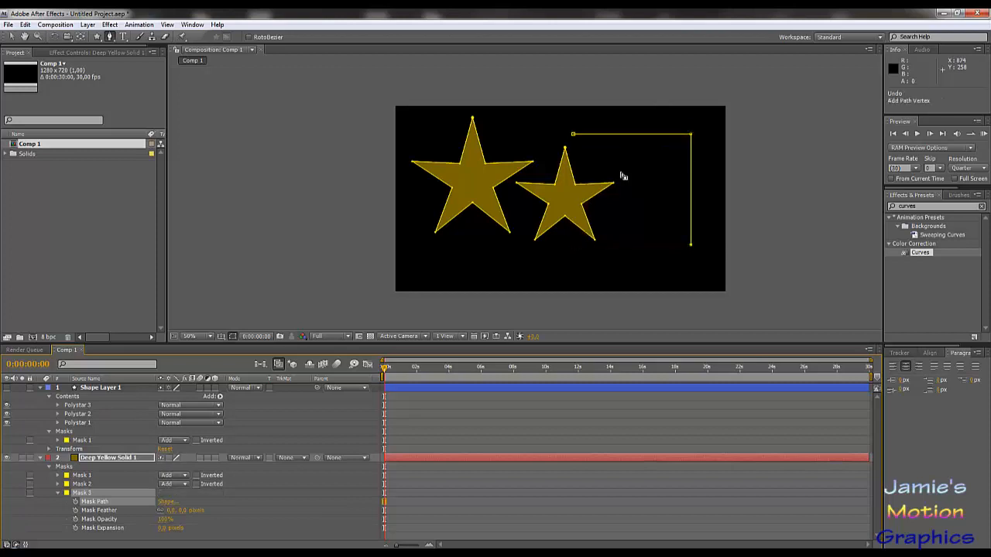
pyautogui.hotkey('ctrl', 'z')
pyautogui.hotkey('ctrl', 'z')
pyautogui.hotkey('ctrl', 'z')
pyautogui.hotkey('ctrl', 'z')
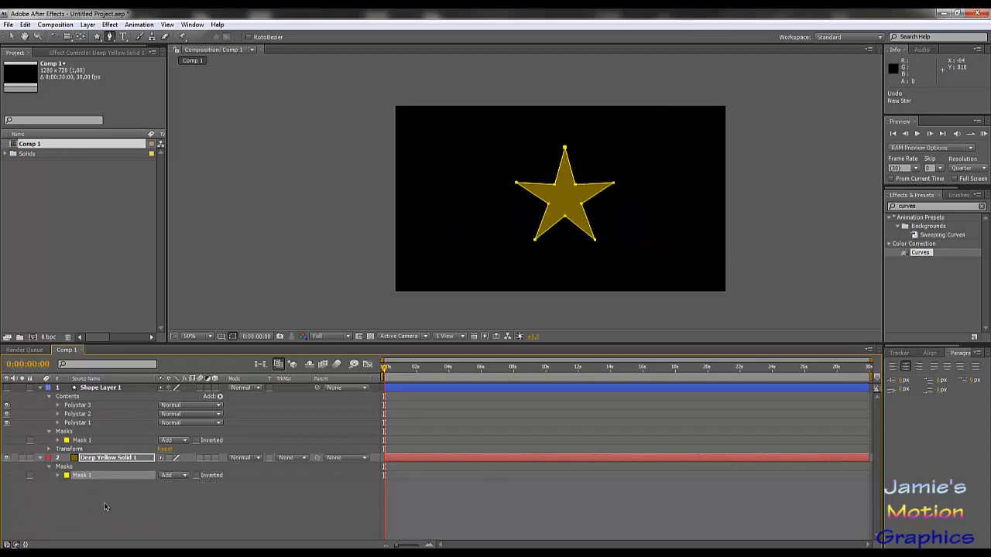
# Duplicate the star's Mask 1 on Deep Yellow Solid 1.
pyautogui.click(82, 476)
pyautogui.hotkey('ctrl', 'd')
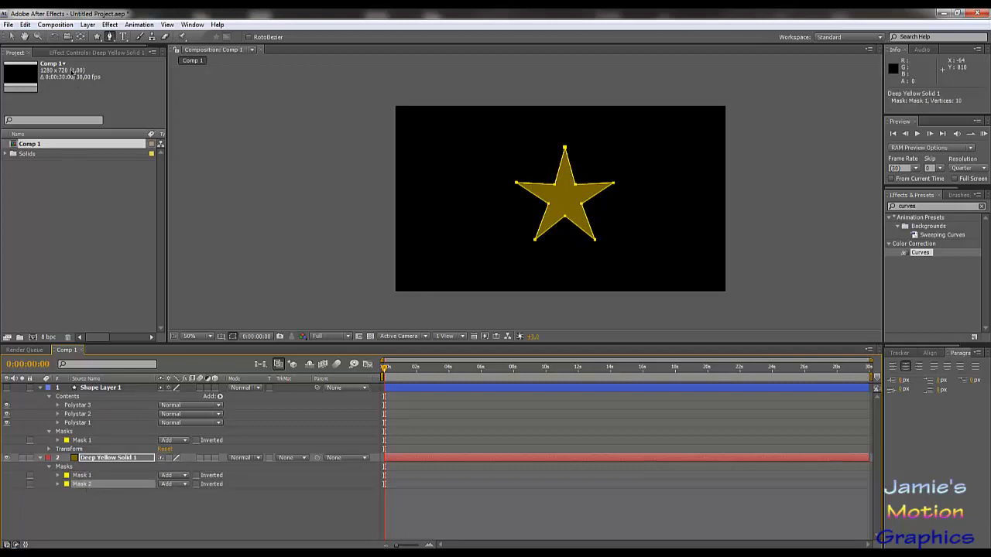
pyautogui.click(26, 24)
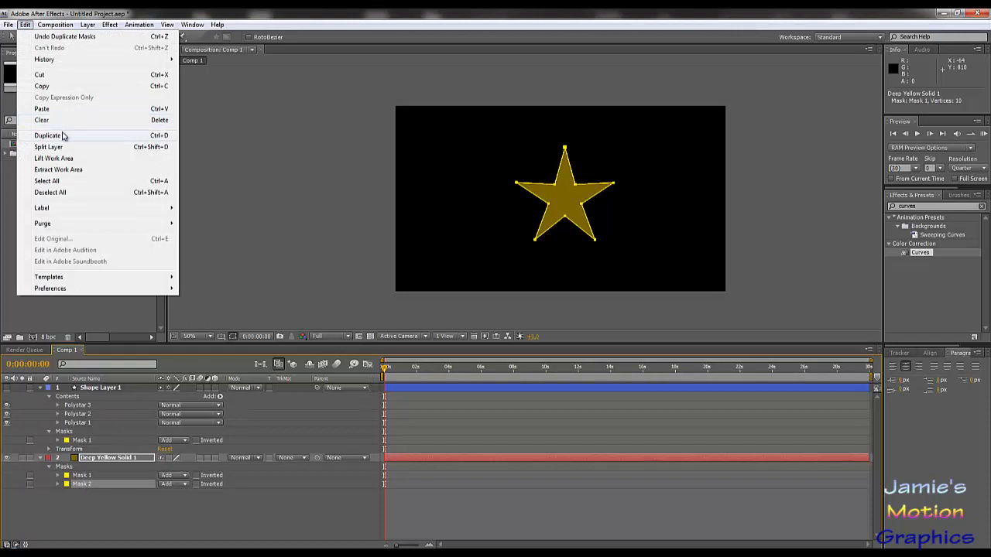
pyautogui.click(96, 488)
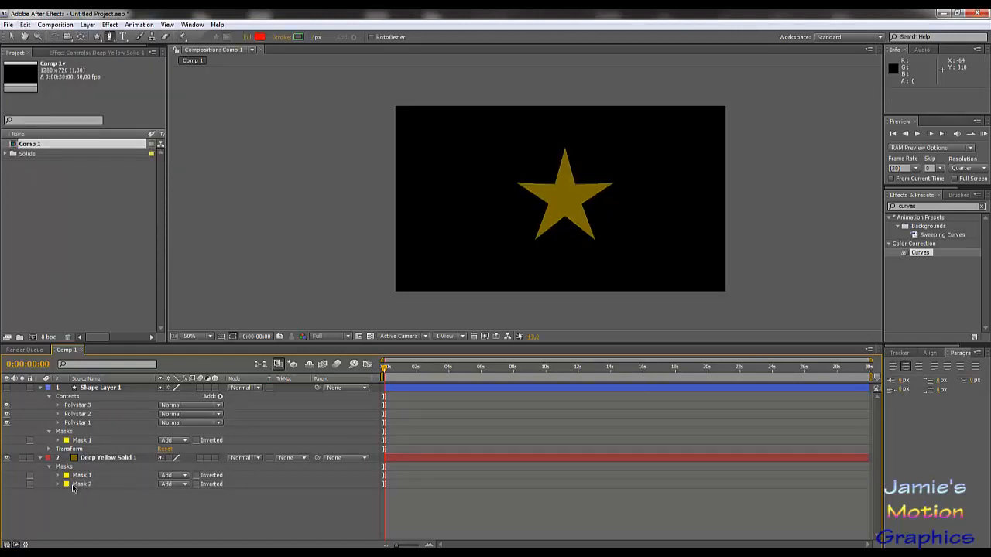
# Set the mode of Mask 2 to Subtract.
pyautogui.click(180, 486)
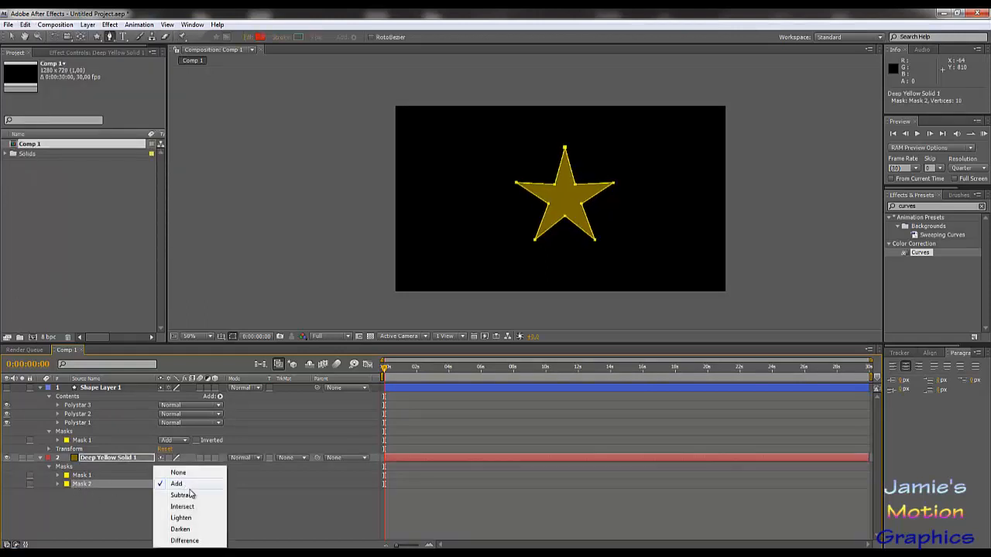
pyautogui.click(183, 496)
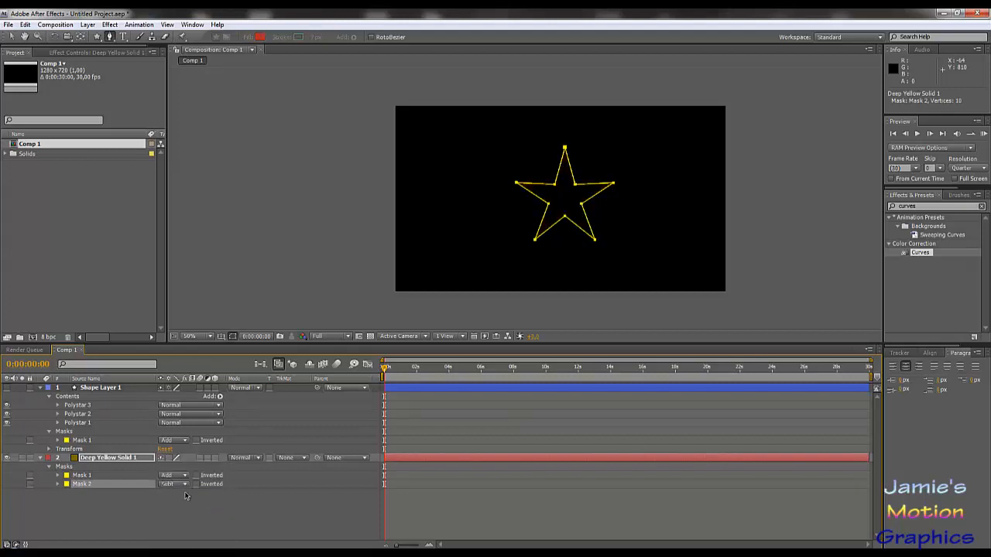
pyautogui.click(324, 521)
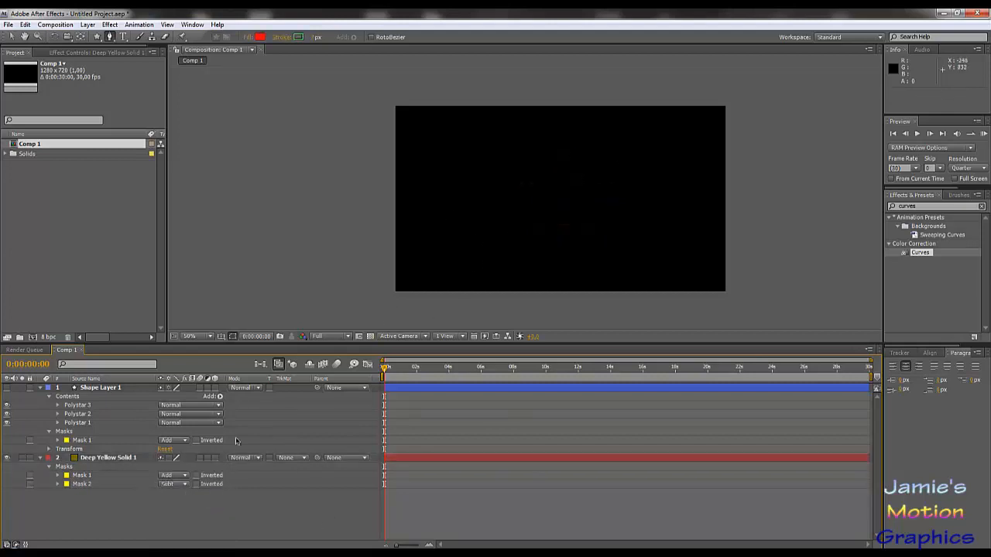
# Set the Mask Expansion of Mask 2 to -16 pixels to form a star outline.
pyautogui.click(58, 484)
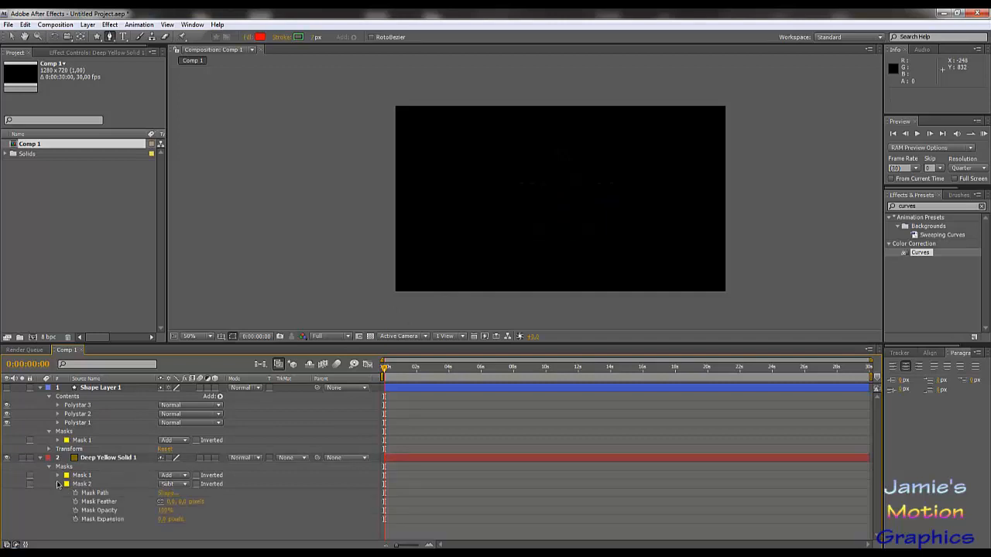
pyautogui.moveTo(163, 524); pyautogui.dragTo(162, 531)
pyautogui.click(170, 537)
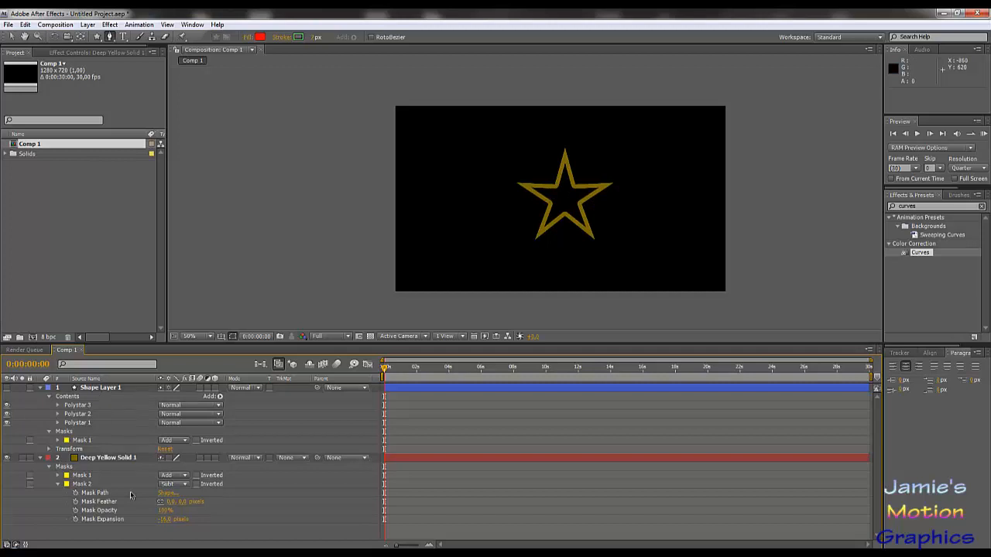
# Expand Mask 1's properties and delete Shape Layer 1 from the composition.
pyautogui.click(57, 475)
pyautogui.scroll(-1, 77, 465)
pyautogui.scroll(1, 98, 445)
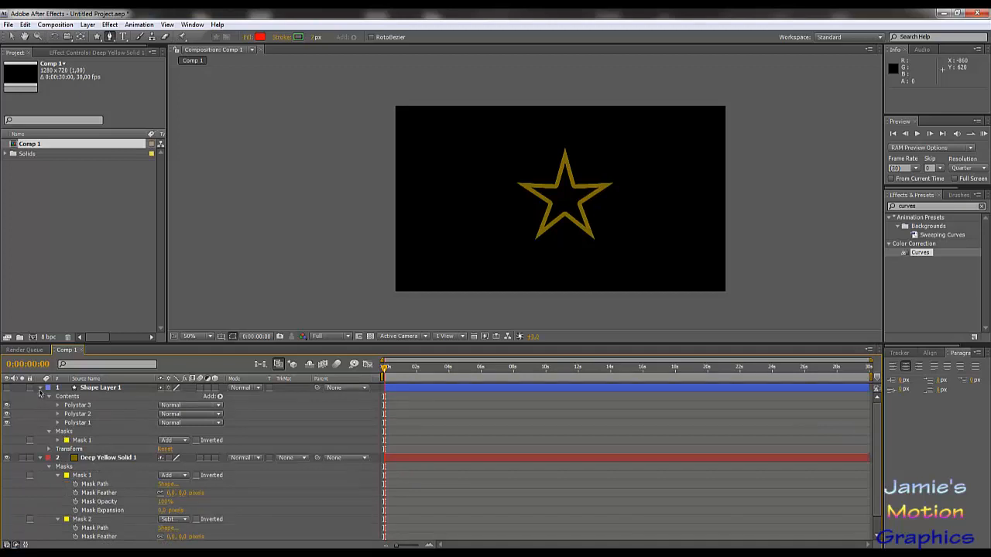
pyautogui.click(94, 388)
pyautogui.press('Delete')
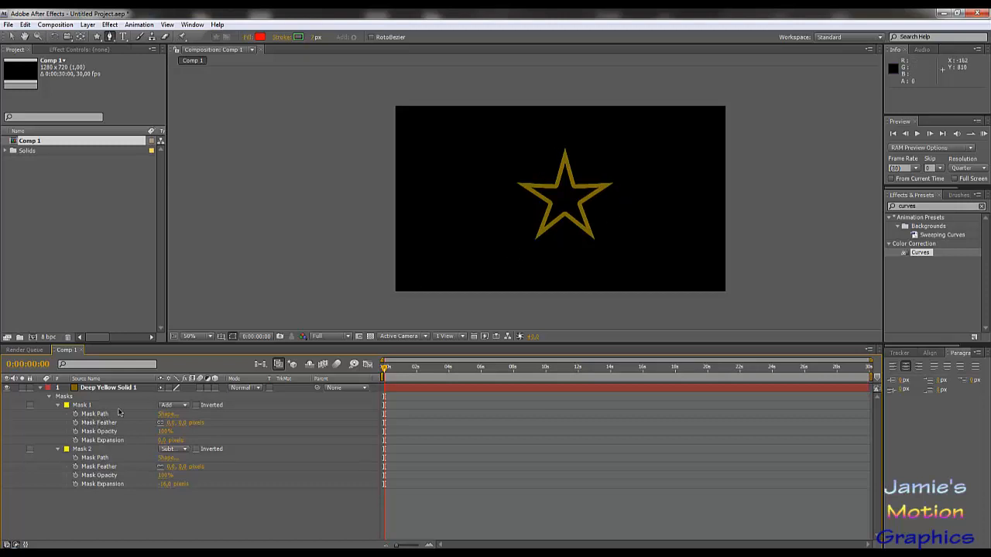
# Stretch the right tip of the star outward on both masks and undo the path edit.
pyautogui.click(94, 415)
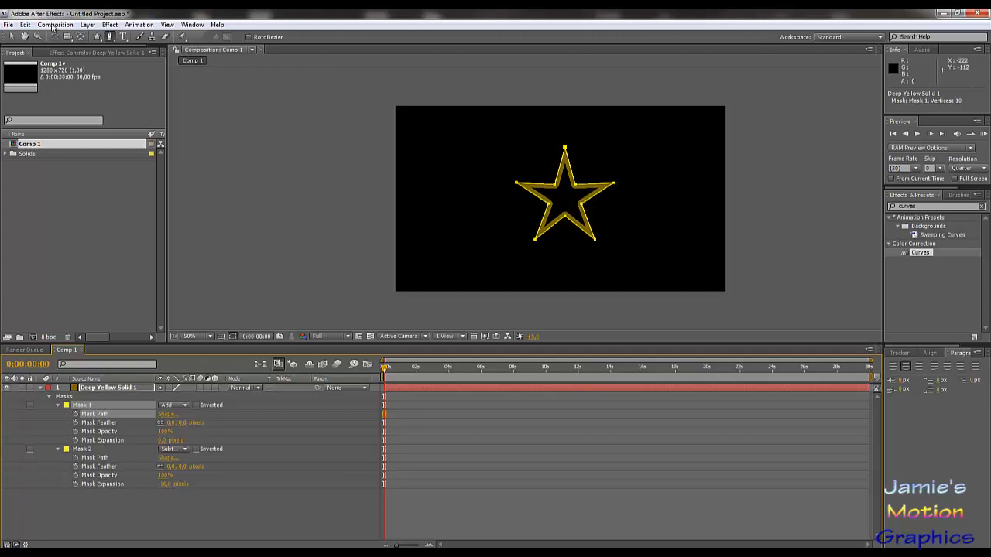
pyautogui.click(11, 36)
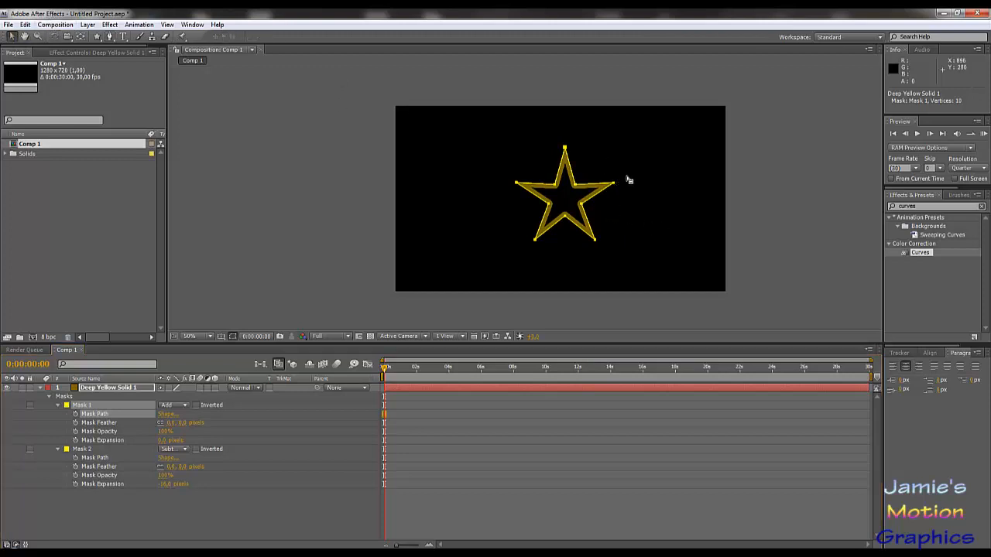
pyautogui.moveTo(614, 183); pyautogui.dragTo(644, 181)
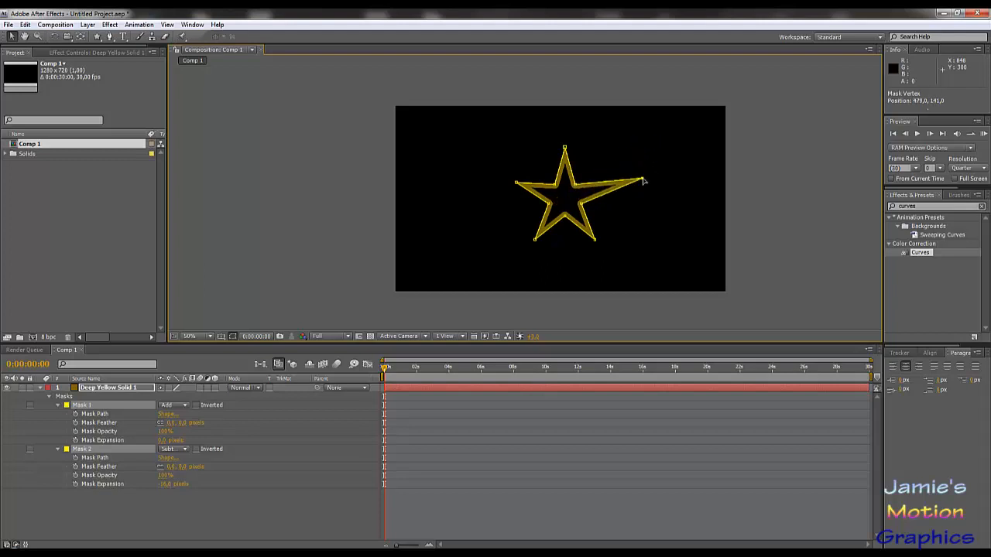
pyautogui.hotkey('ctrl', 'z')
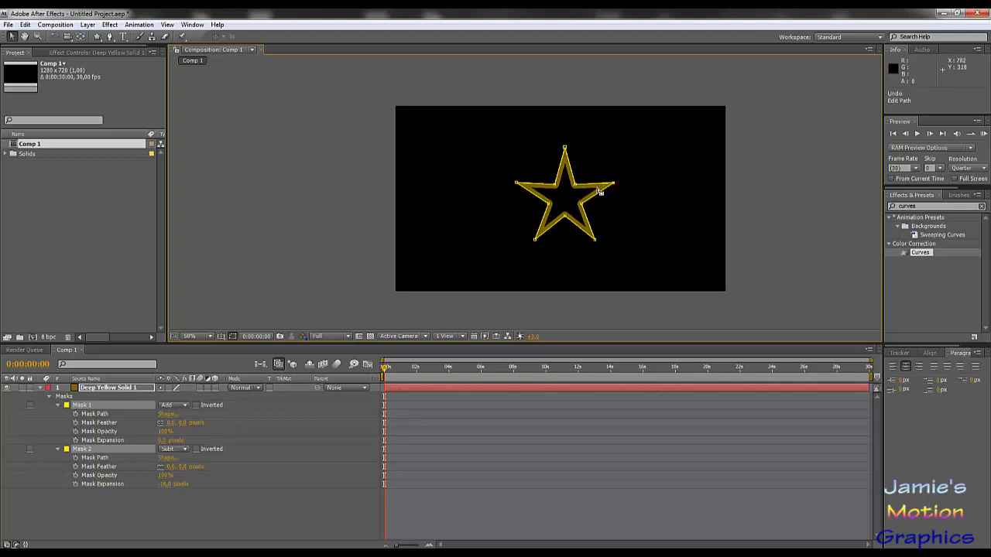
# Lock both star masks and move the Deep Yellow Solid 1 layer right to position 722, 356.
pyautogui.click(98, 412)
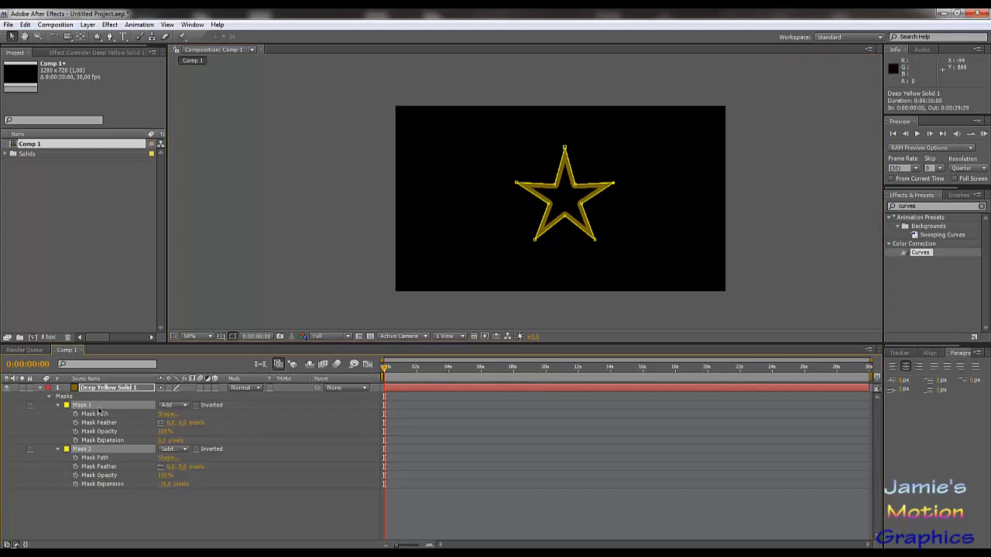
pyautogui.click(102, 415)
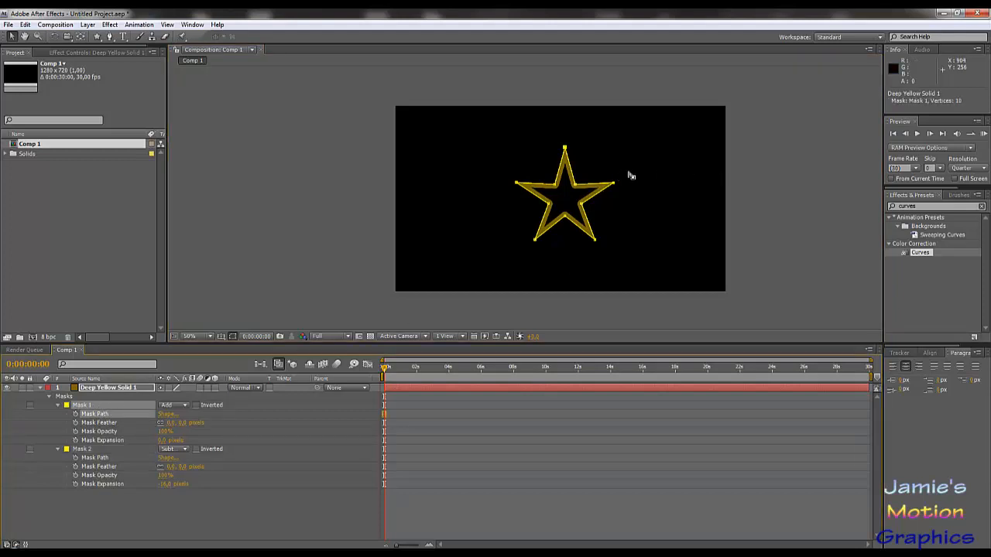
pyautogui.moveTo(631, 173); pyautogui.dragTo(611, 199)
pyautogui.click(32, 449)
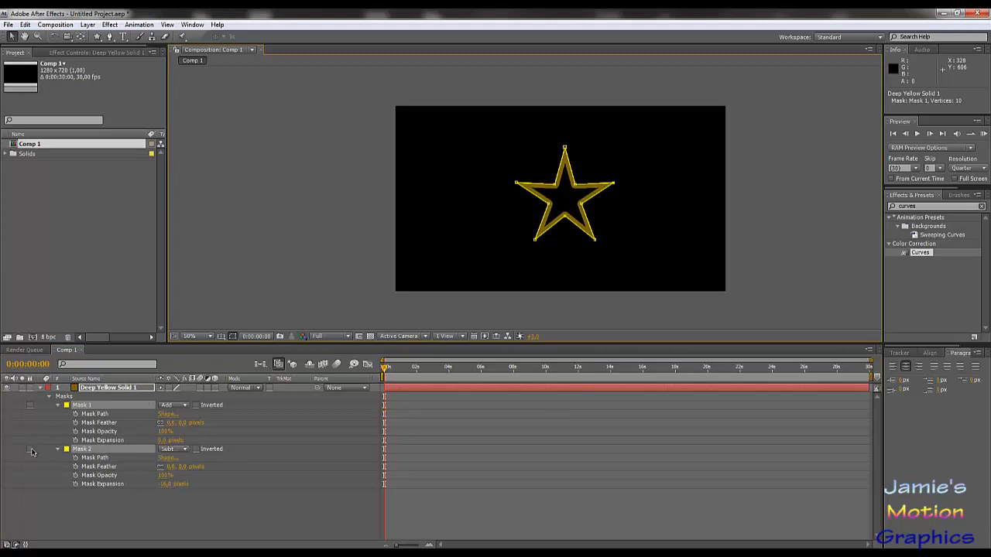
pyautogui.click(31, 450)
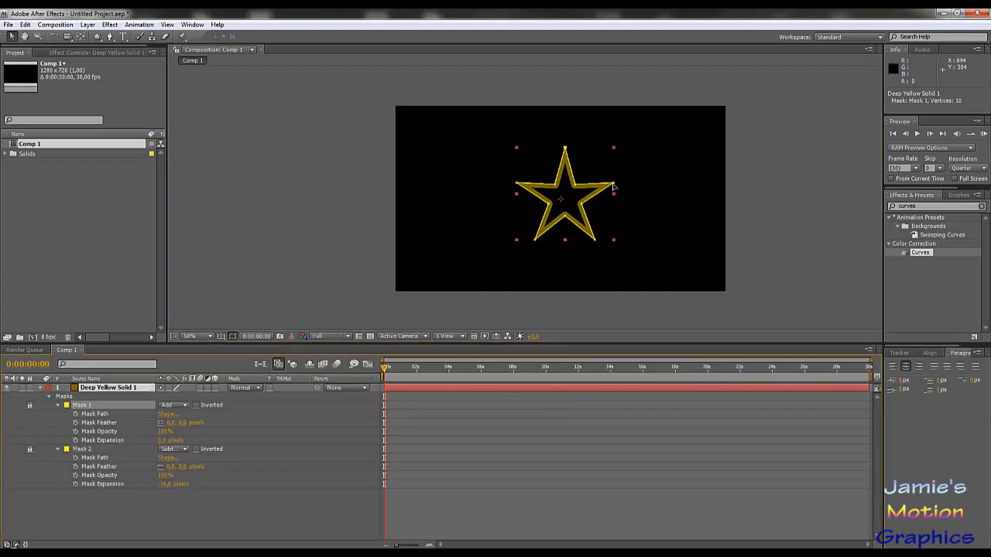
pyautogui.moveTo(613, 187); pyautogui.dragTo(635, 184)
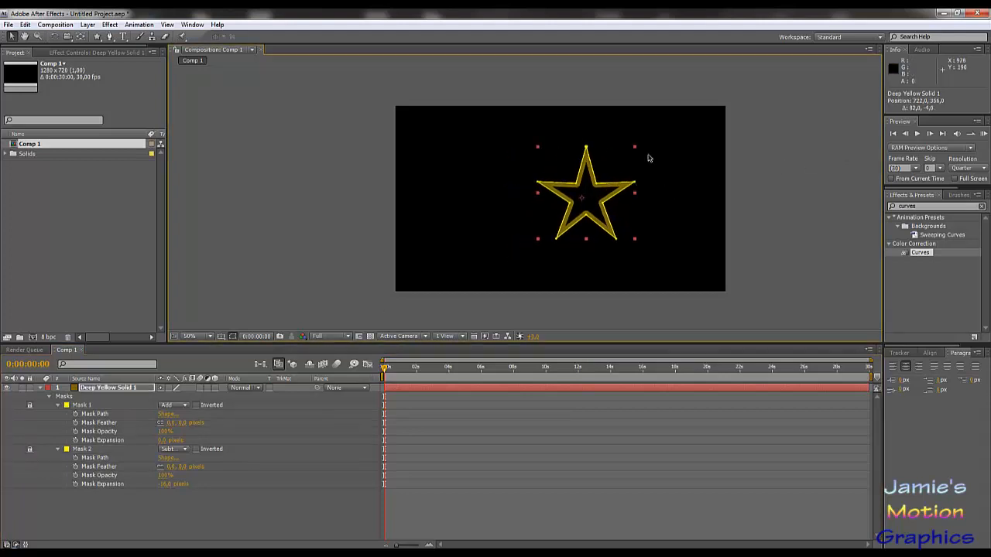
pyautogui.click(649, 158)
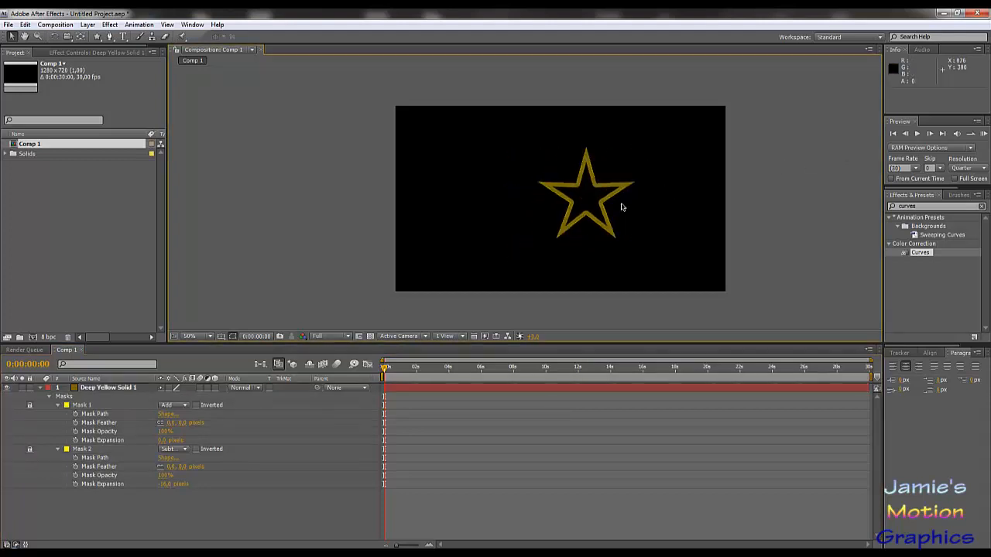
# Unlock Mask 1, stretch the star's right tip outward on that mask alone and undo the path edit.
pyautogui.click(31, 405)
pyautogui.click(81, 405)
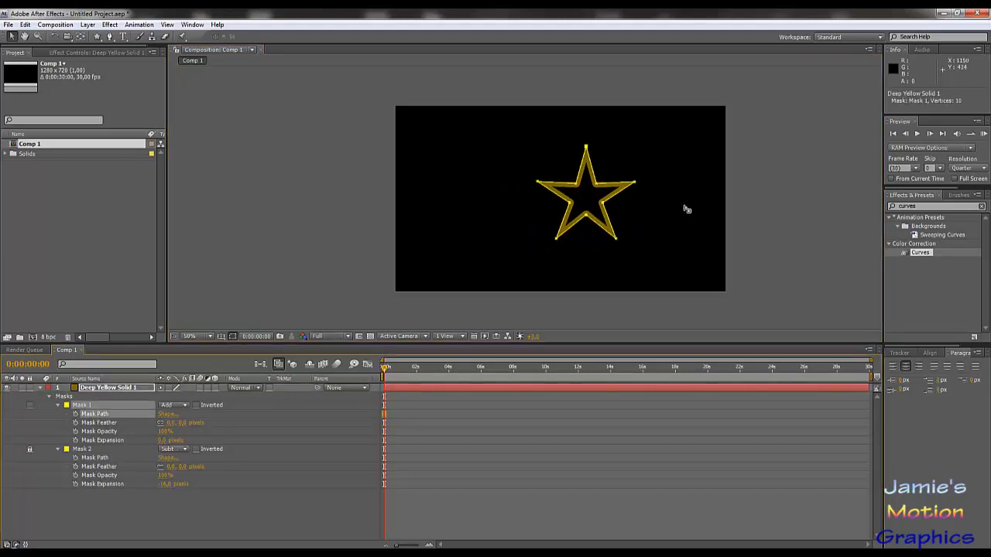
pyautogui.click(634, 184)
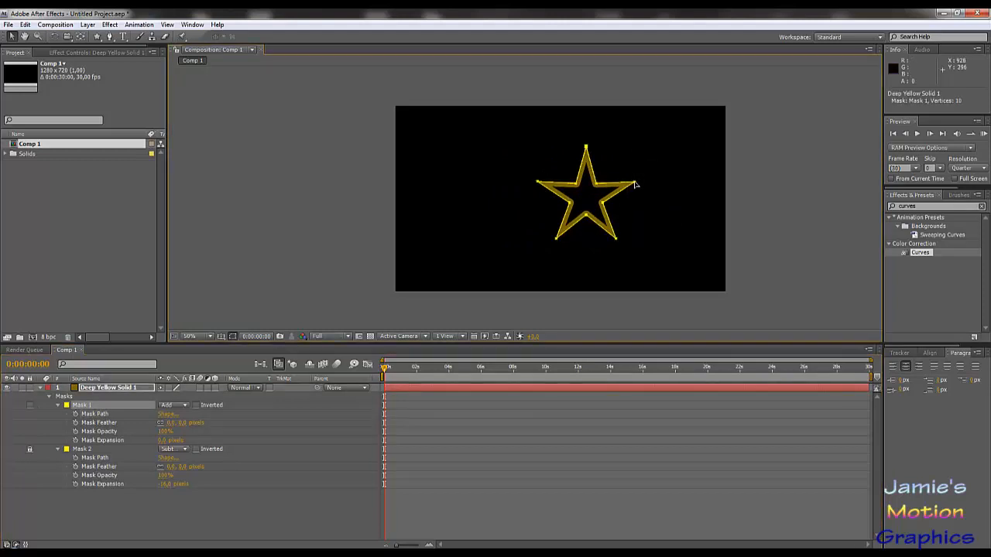
pyautogui.moveTo(634, 184); pyautogui.dragTo(674, 175)
pyautogui.hotkey('ctrl', 'z')
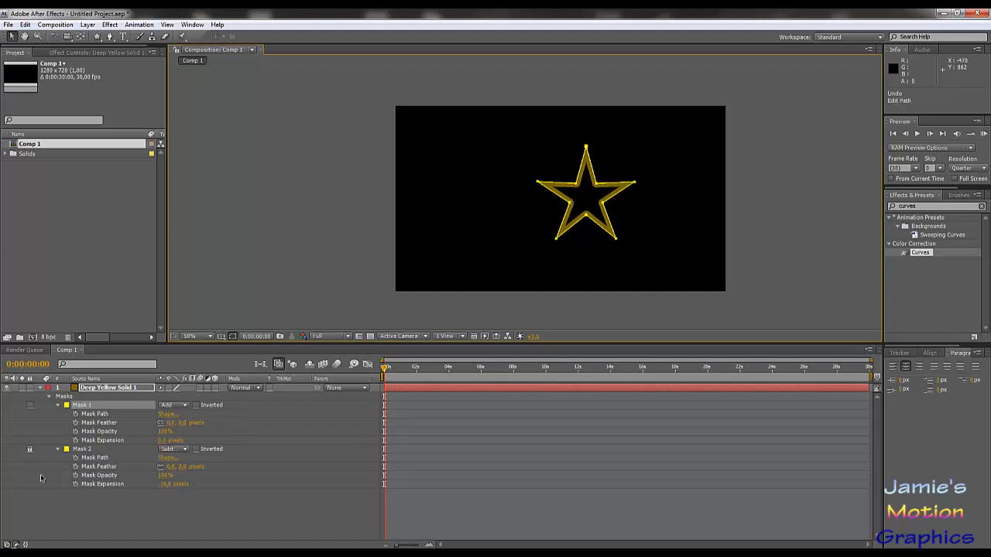
# Unlock and delete Mask 2, and duplicate Mask 1 to replace it.
pyautogui.click(29, 450)
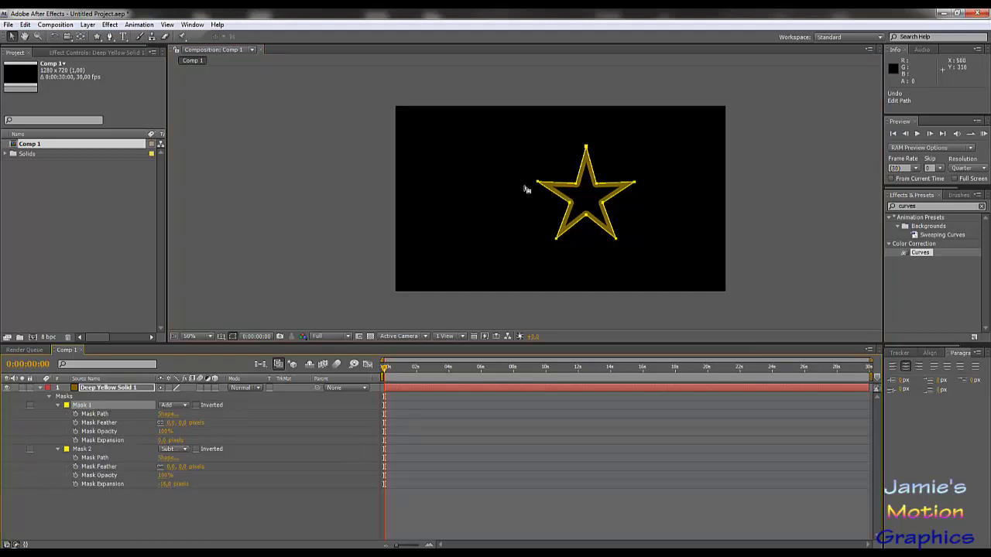
pyautogui.click(85, 451)
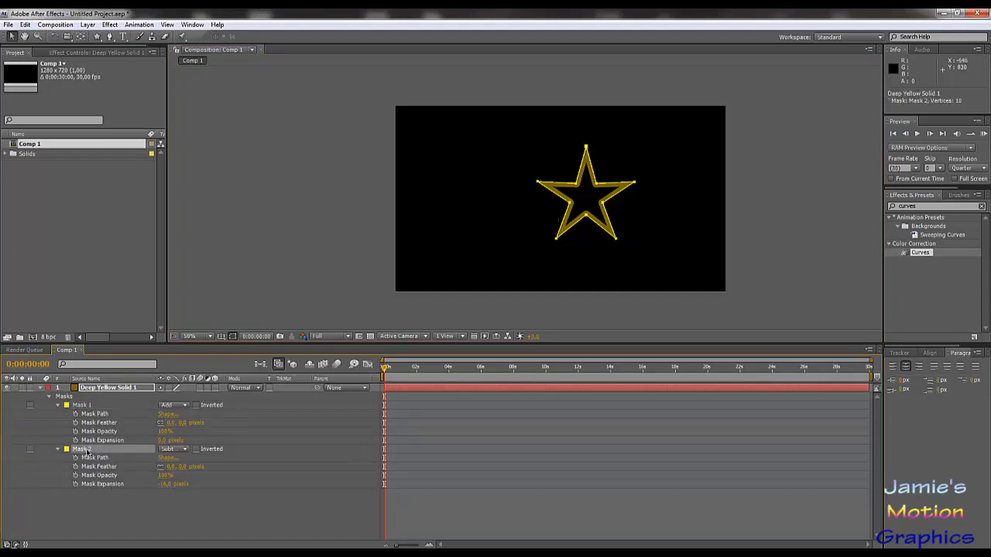
pyautogui.press('Delete')
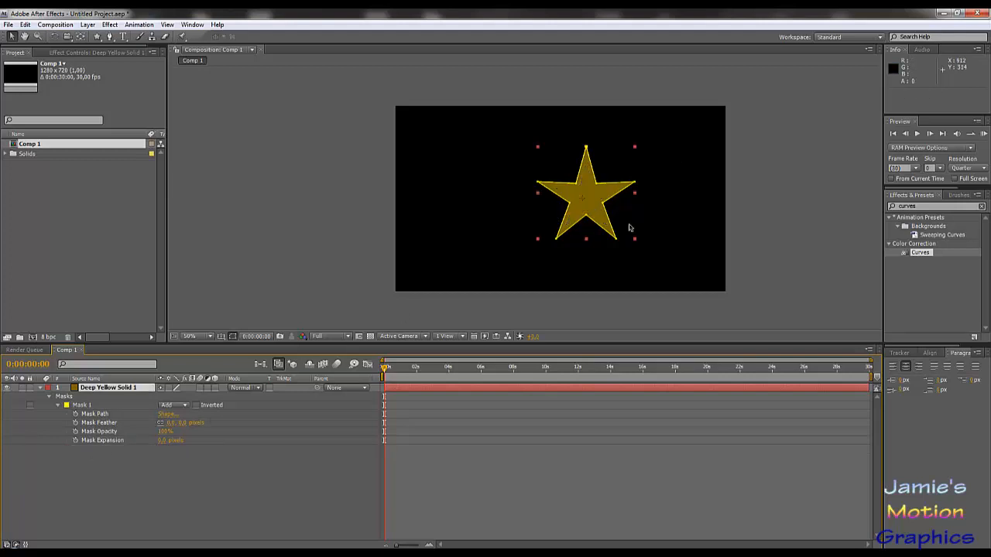
pyautogui.hotkey('ctrl', 'z')
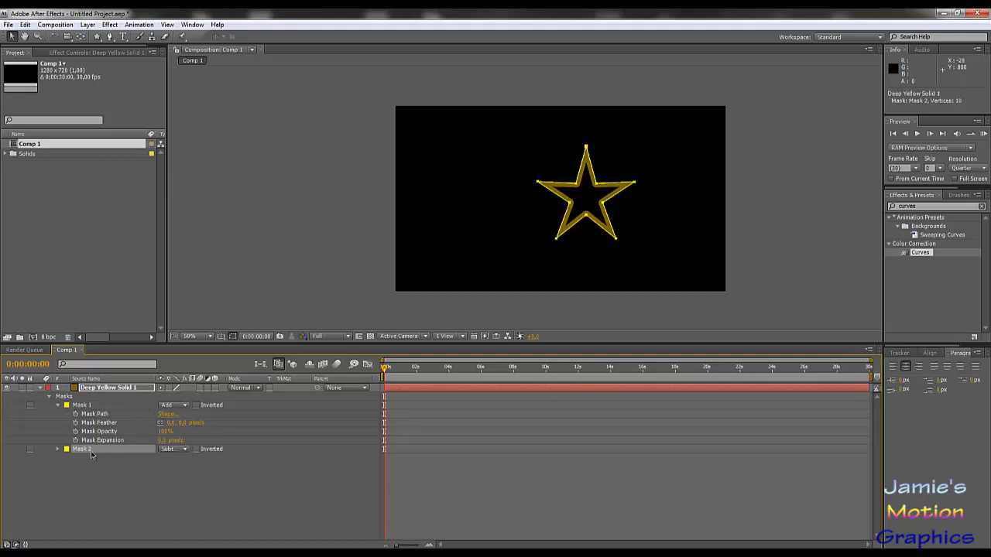
pyautogui.press('Delete')
pyautogui.click(80, 406)
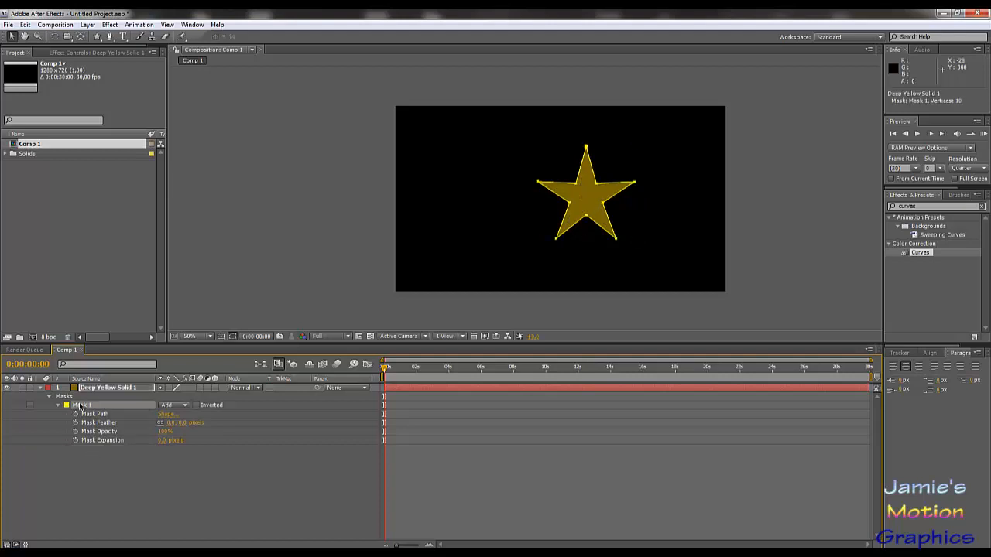
pyautogui.hotkey('ctrl', 'z')
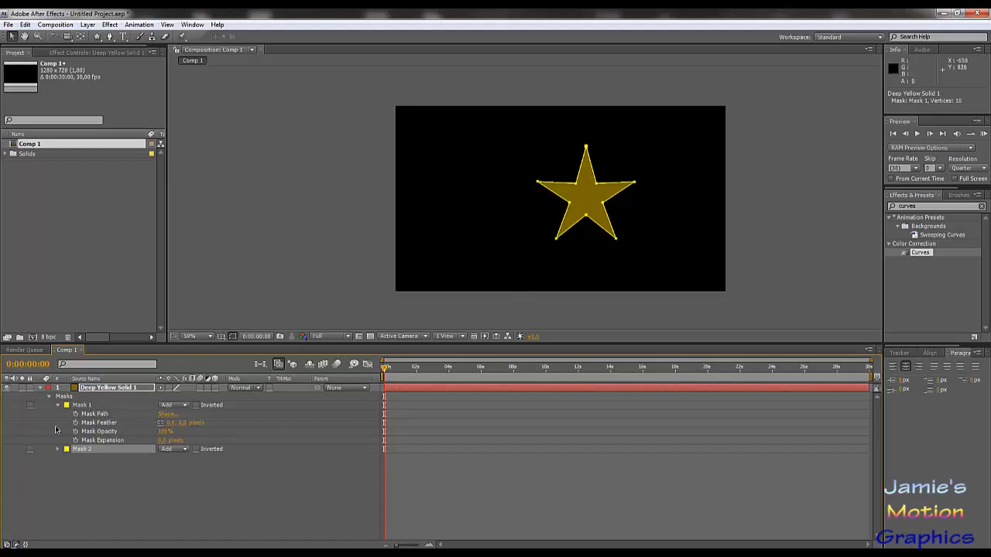
# Set the mode of the duplicated star mask to Subtract and inspect the star area closely.
pyautogui.click(100, 389)
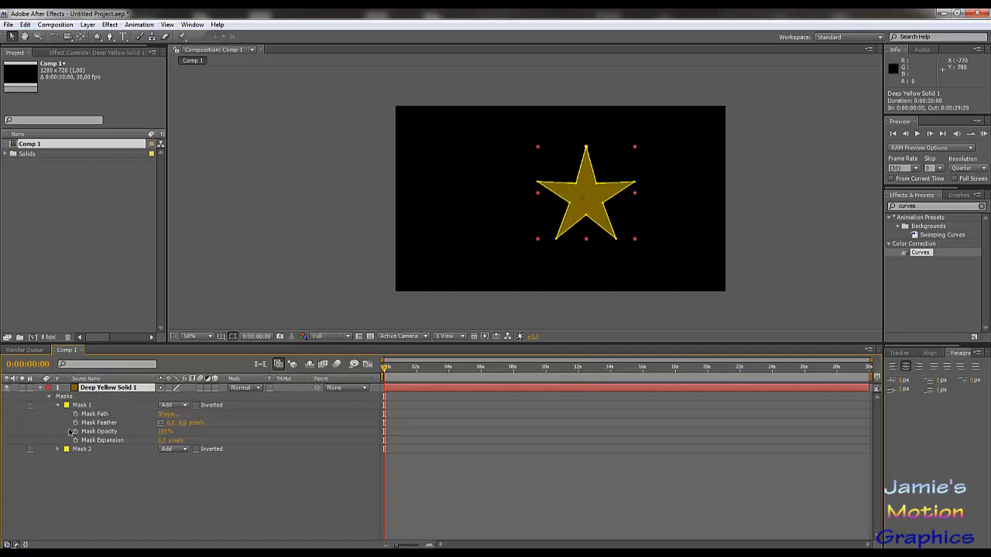
pyautogui.click(82, 450)
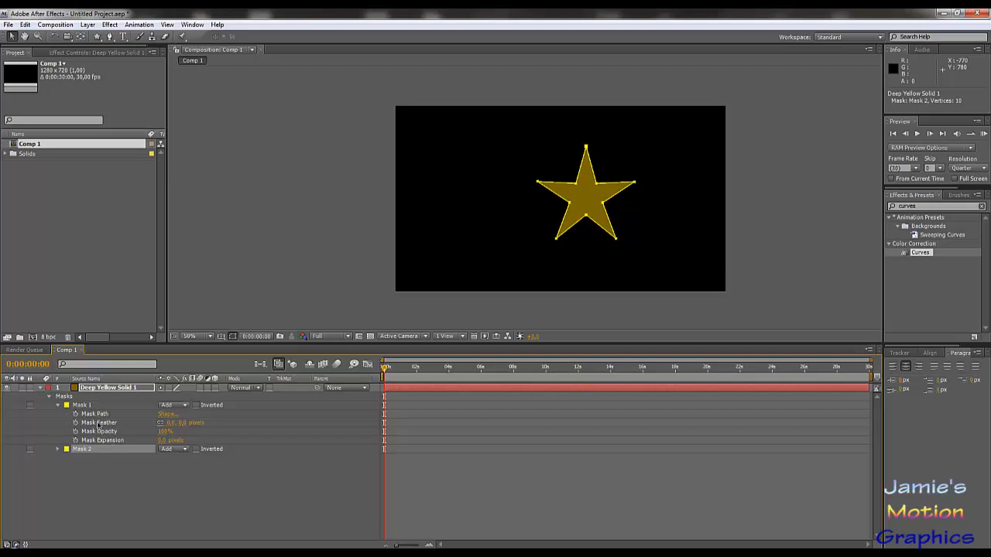
pyautogui.click(184, 450)
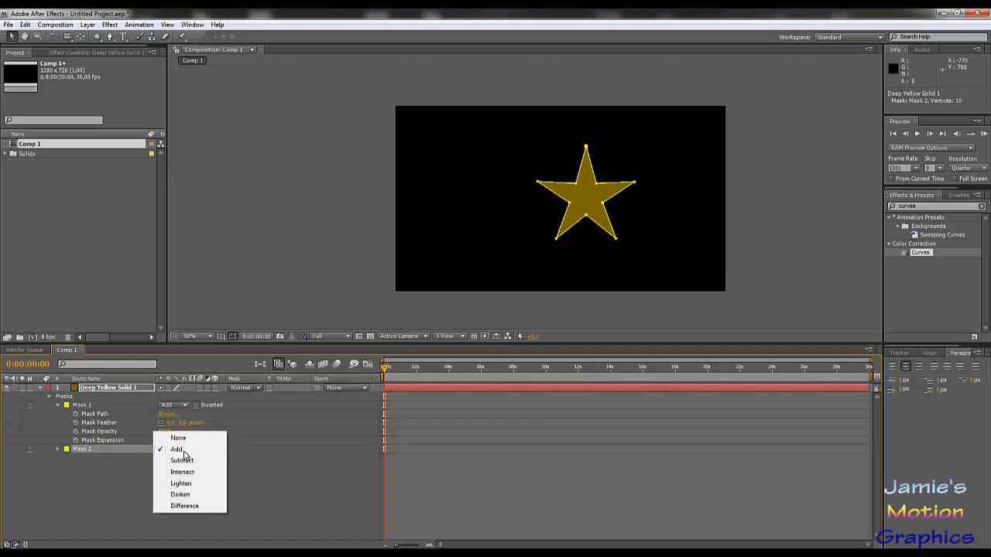
pyautogui.click(183, 460)
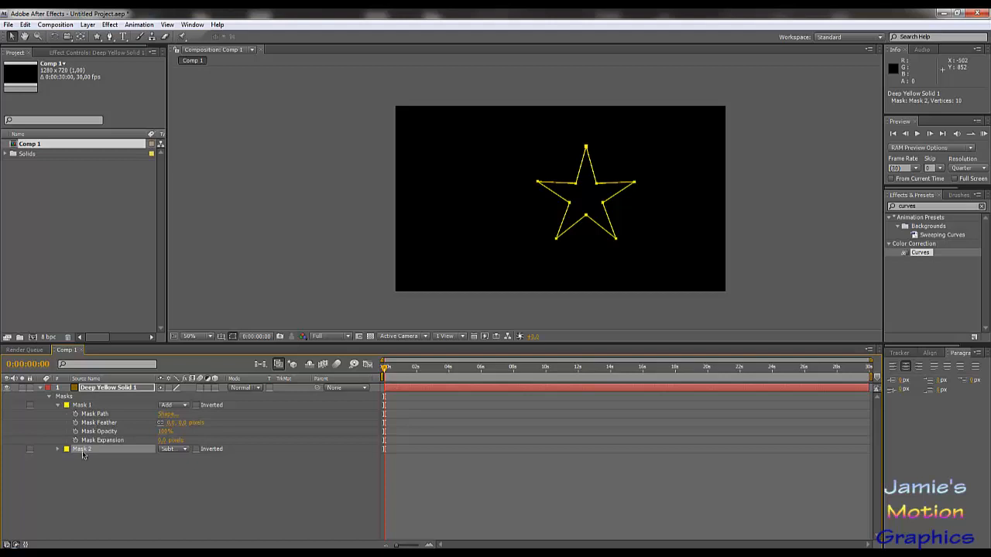
pyautogui.click(201, 484)
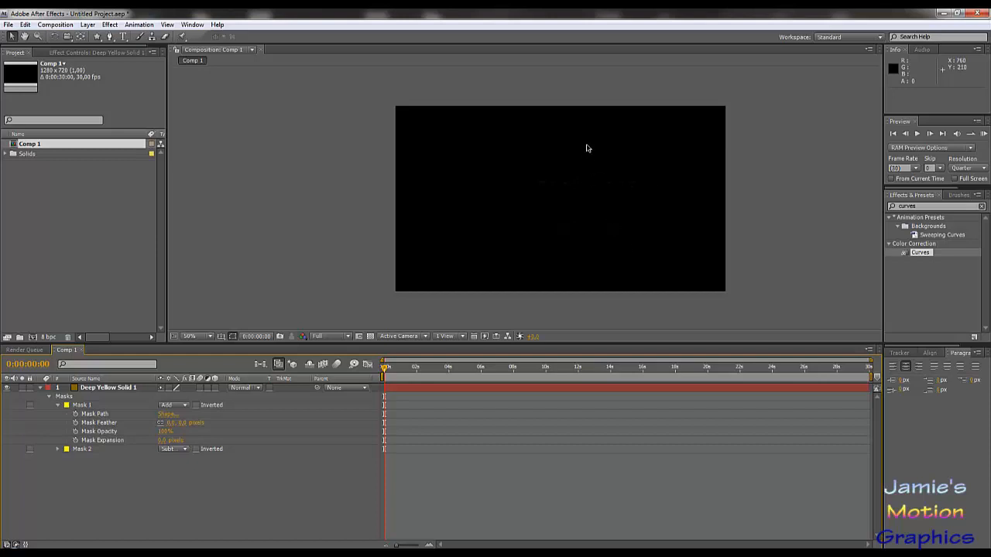
pyautogui.scroll(6, 573, 183)
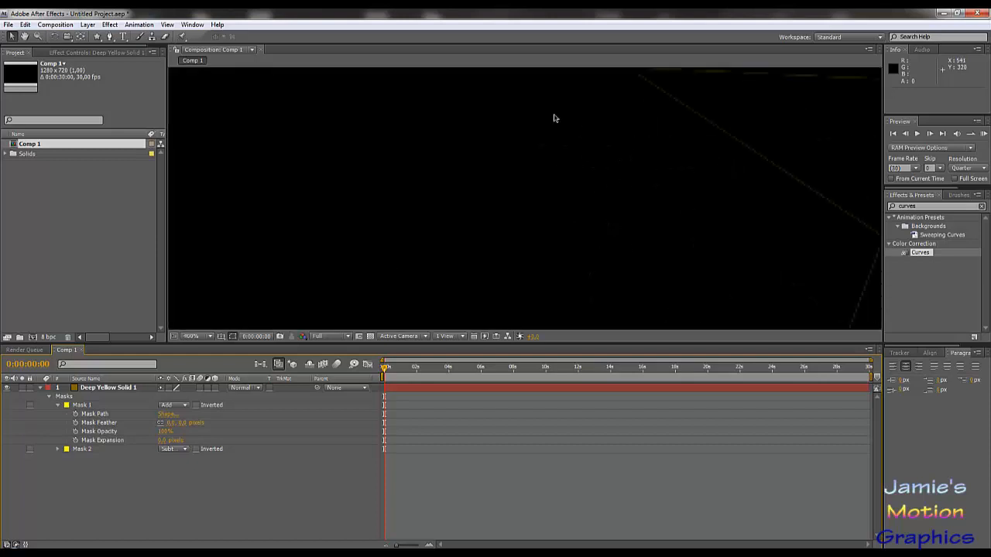
pyautogui.scroll(-6, 703, 146)
pyautogui.scroll(2, 635, 171)
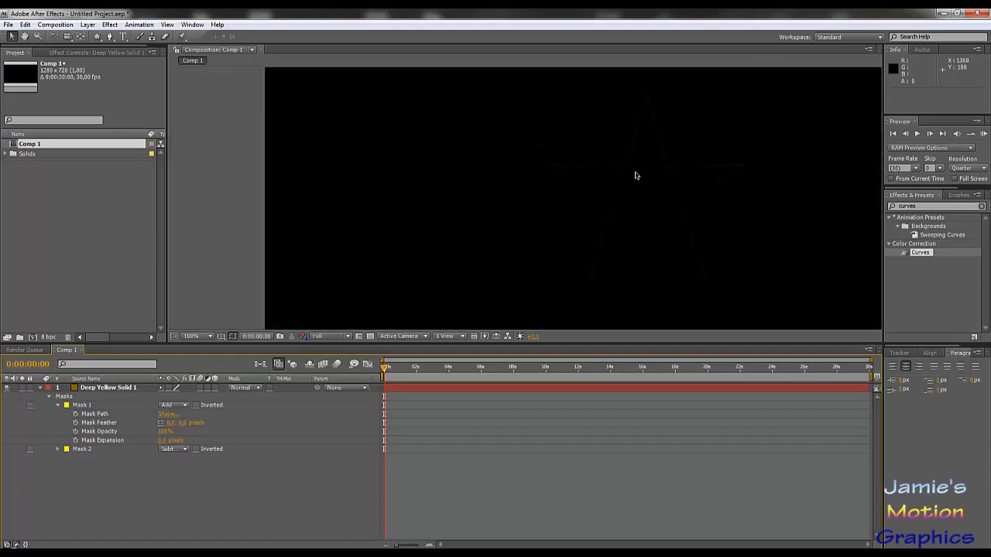
pyautogui.scroll(-2, 611, 190)
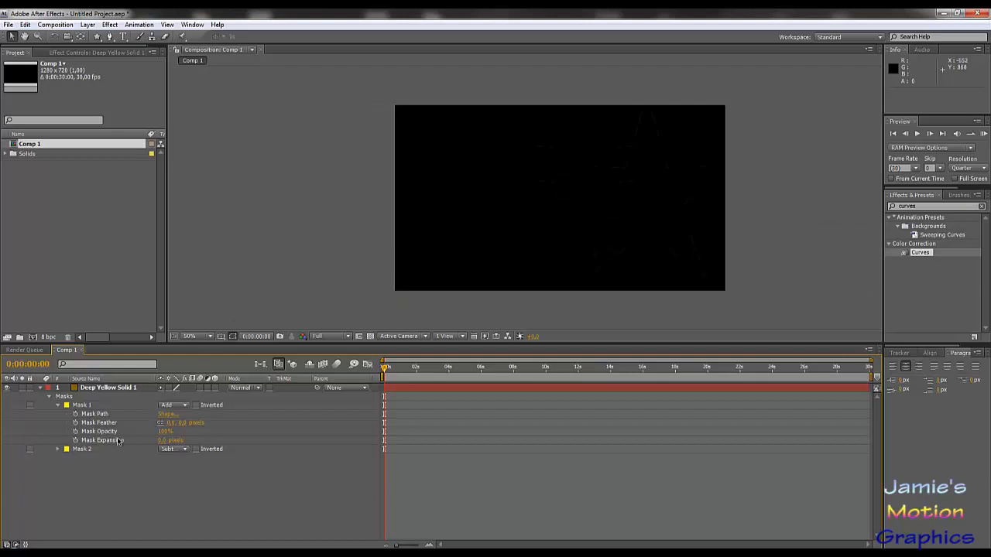
# Set Mask 2's mode to Add and its Mask Feather to 143 pixels for a glow around the star.
pyautogui.click(58, 450)
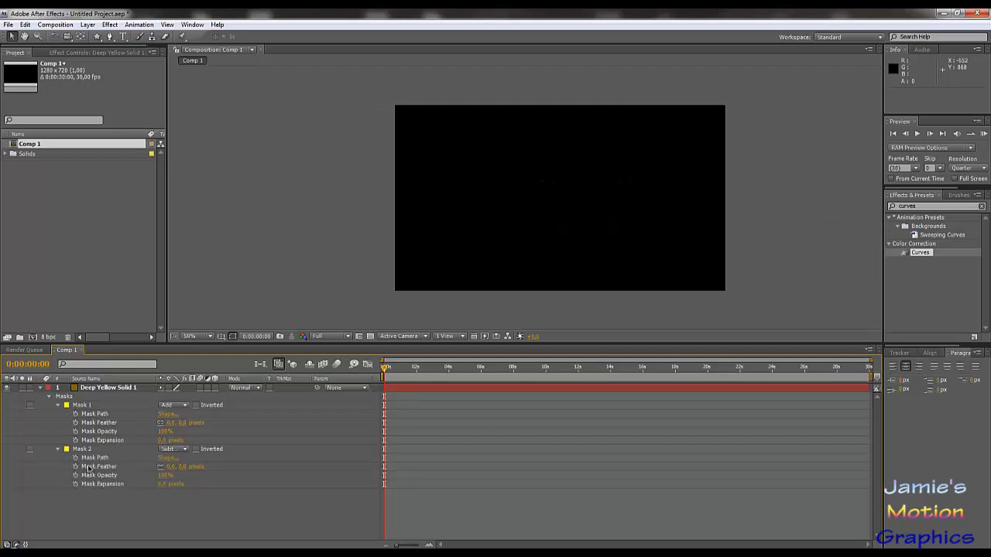
pyautogui.click(181, 450)
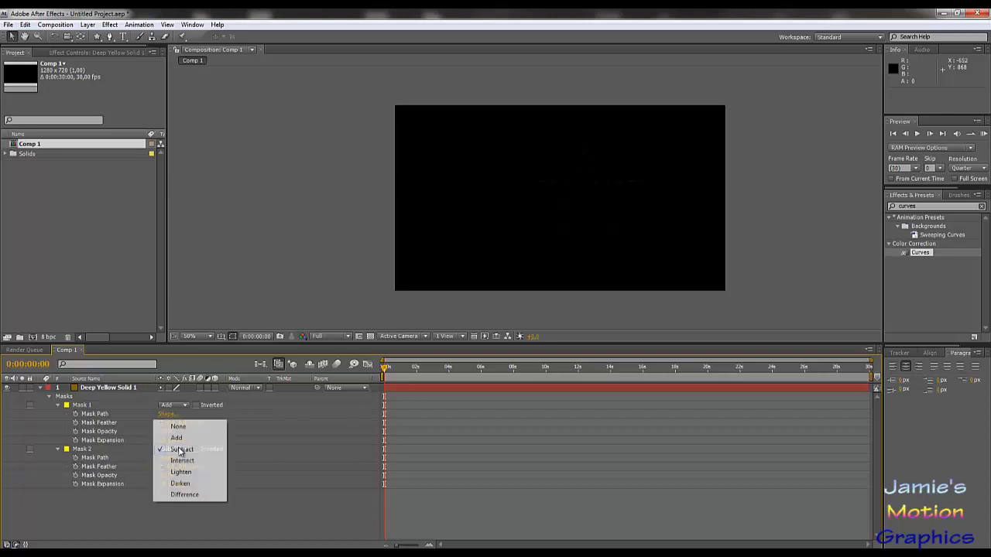
pyautogui.click(176, 438)
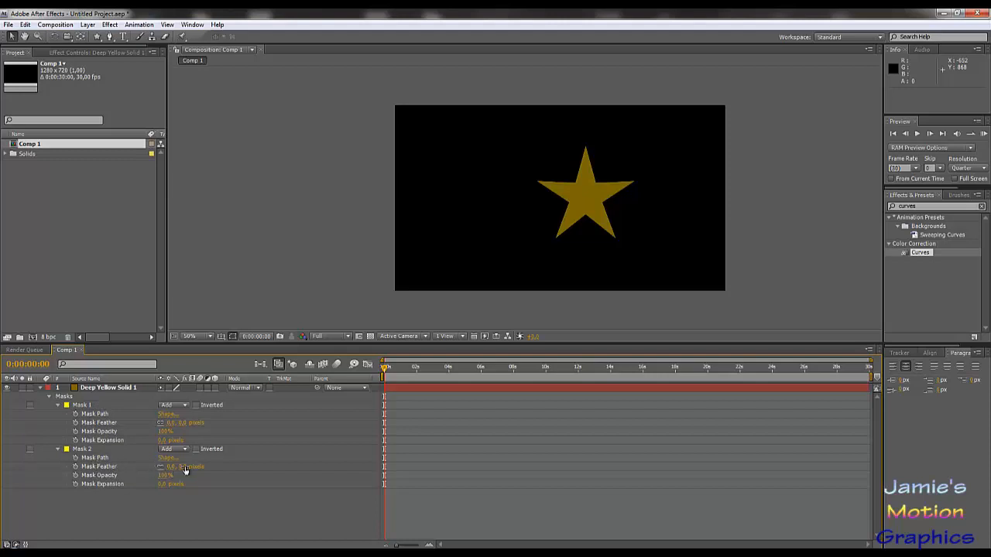
pyautogui.moveTo(185, 467); pyautogui.dragTo(244, 468)
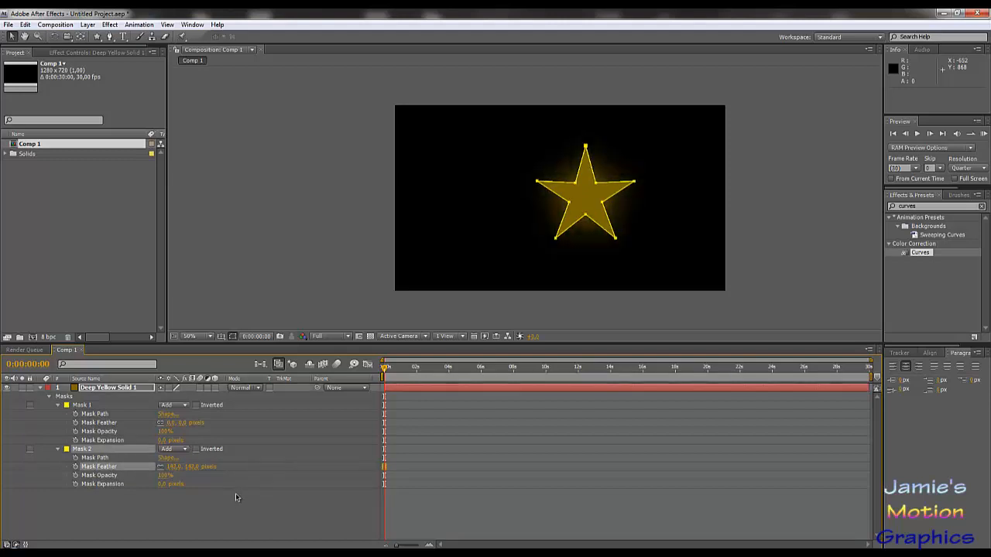
pyautogui.click(241, 498)
pyautogui.press('.')
pyautogui.press('.')
pyautogui.scroll(-4, 595, 187)
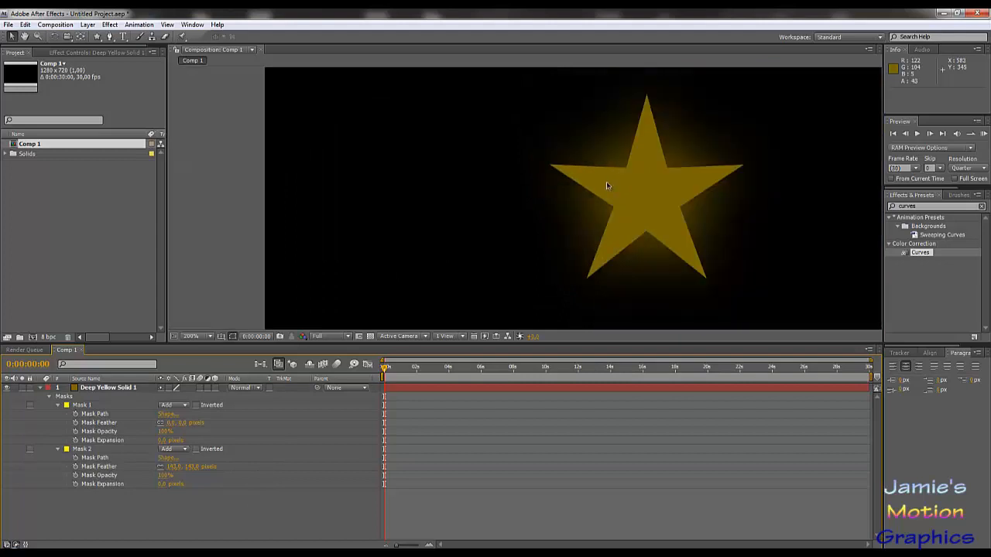
# Draw a rectangular mask about 130 by 254 pixels on Deep Yellow Solid 1, to the left of the star.
pyautogui.click(96, 36)
pyautogui.click(135, 39)
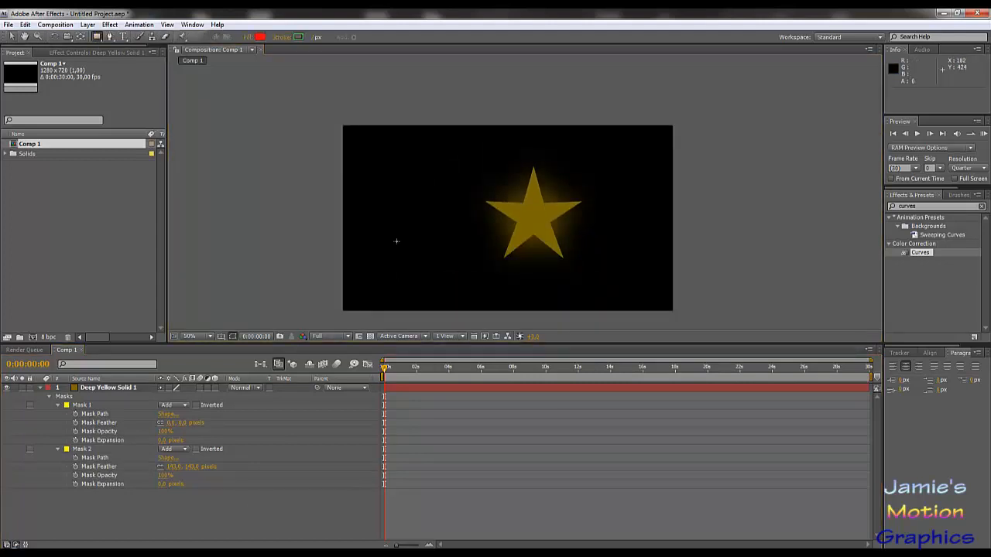
pyautogui.moveTo(385, 192); pyautogui.dragTo(415, 255)
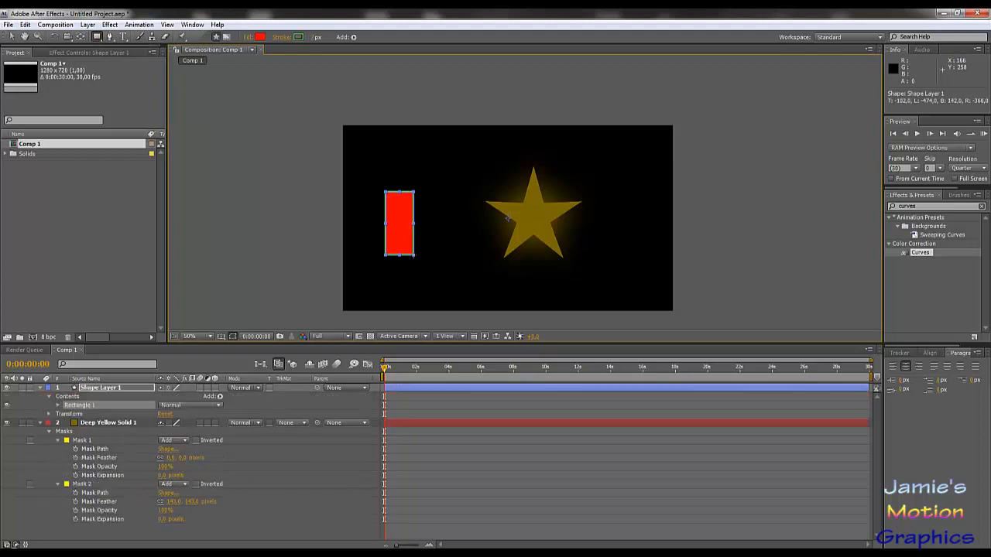
pyautogui.hotkey('ctrl', 'z')
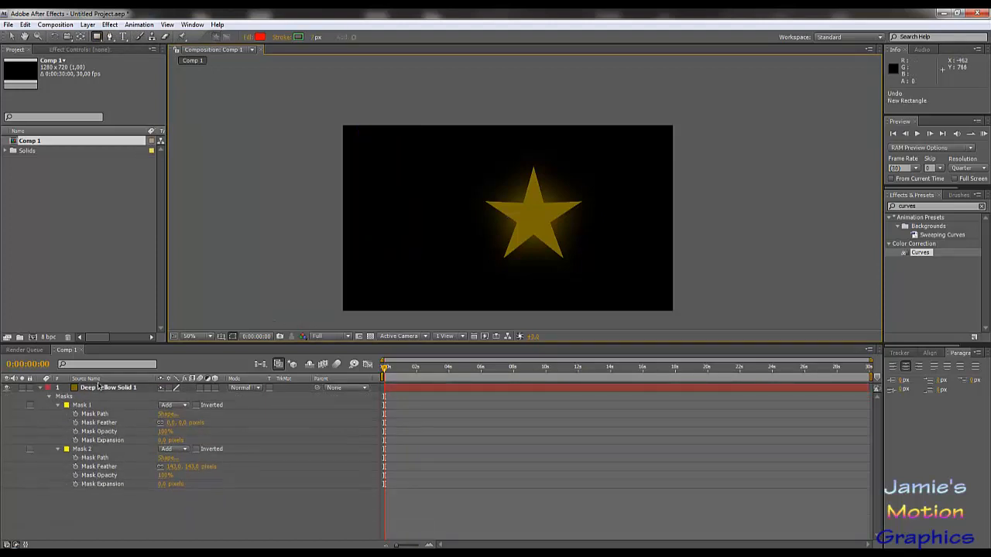
pyautogui.click(98, 380)
pyautogui.click(101, 388)
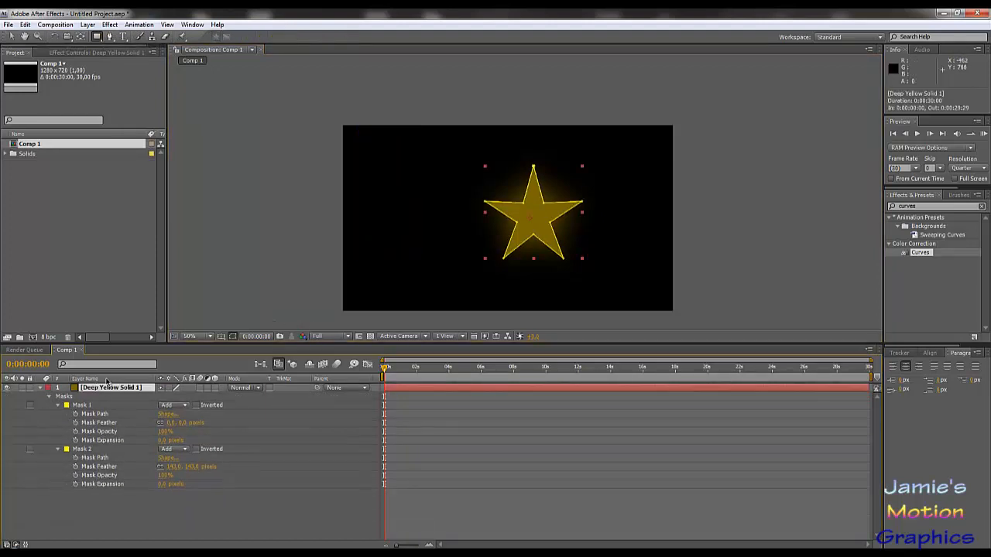
pyautogui.click(109, 378)
pyautogui.moveTo(396, 180); pyautogui.dragTo(430, 246)
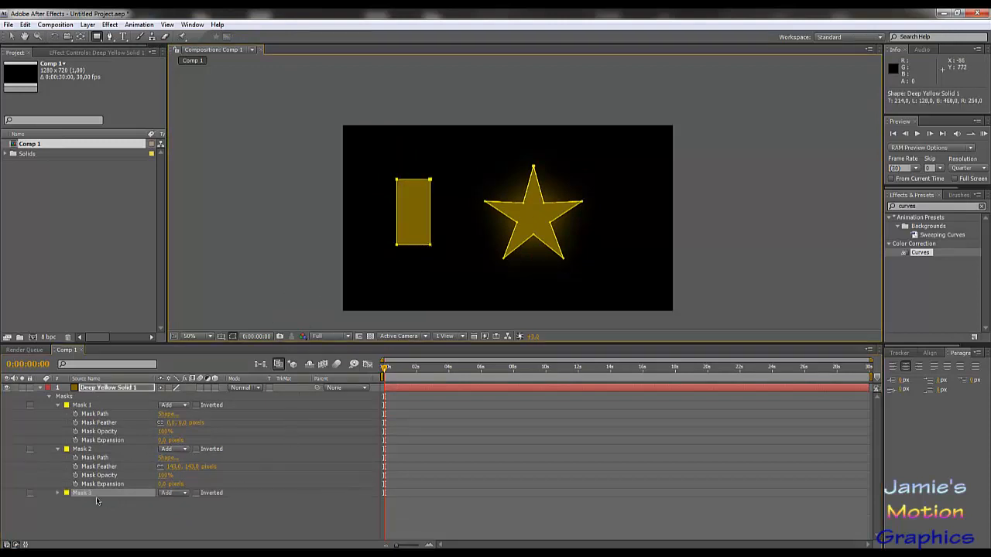
# Show only the feather properties of the layer's masks and set the rectangular mask's feather to 77 pixels.
pyautogui.press('f')
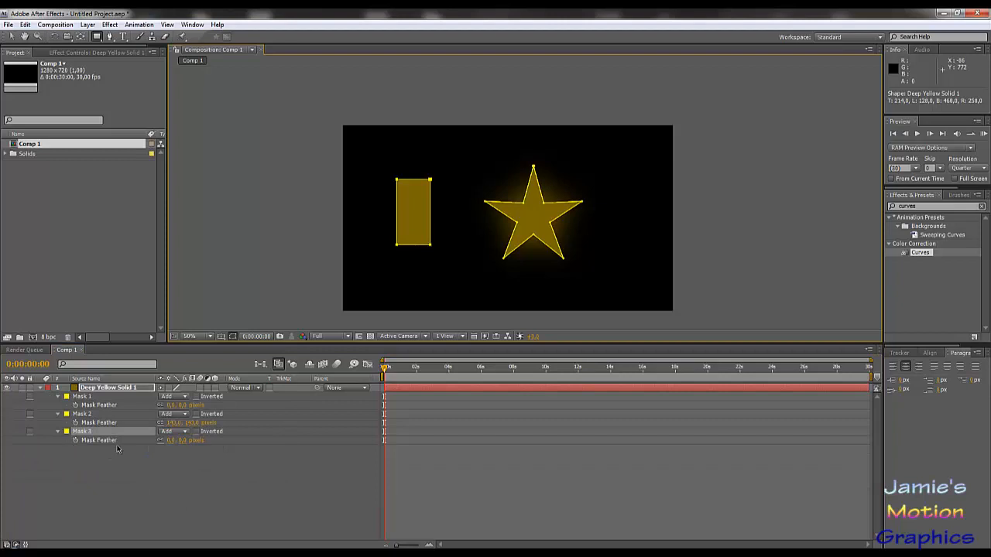
pyautogui.moveTo(182, 442)
pyautogui.mouseDown()
pyautogui.moveTo(208, 441)
pyautogui.moveTo(219, 460)
pyautogui.mouseUp()
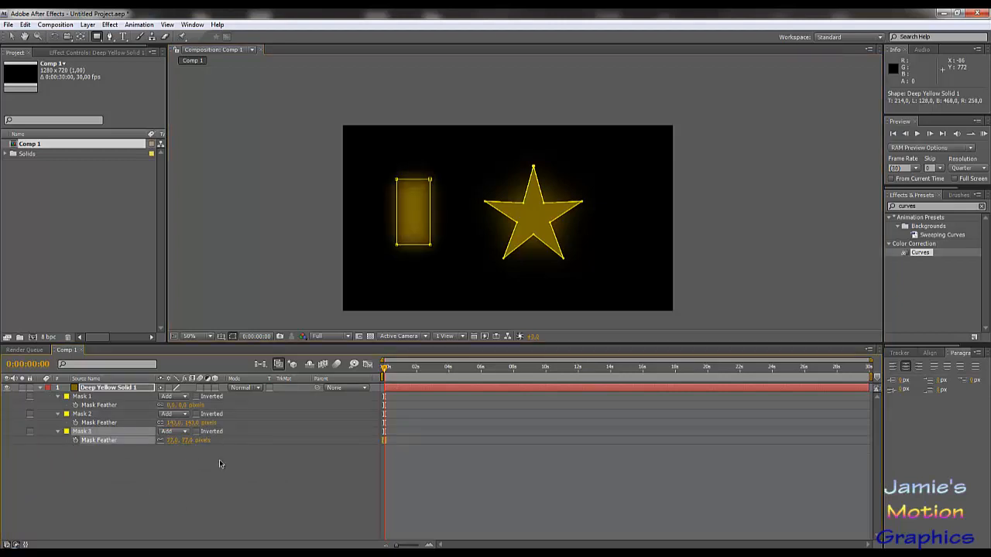
# Set the rectangular mask's feather to 0 pixels and deselect the layer to check its edges.
pyautogui.click(220, 459)
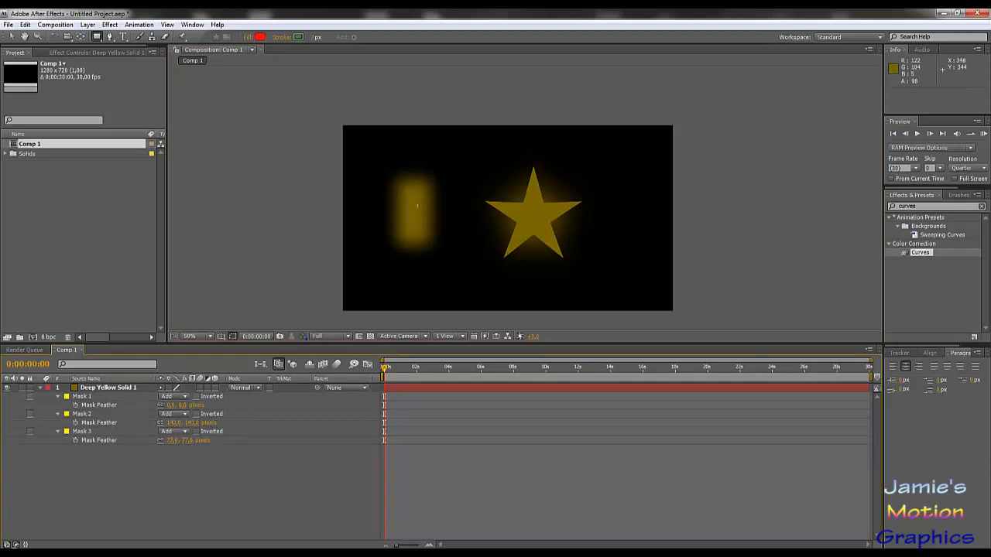
pyautogui.click(172, 440)
pyautogui.write('0')
pyautogui.press('Return')
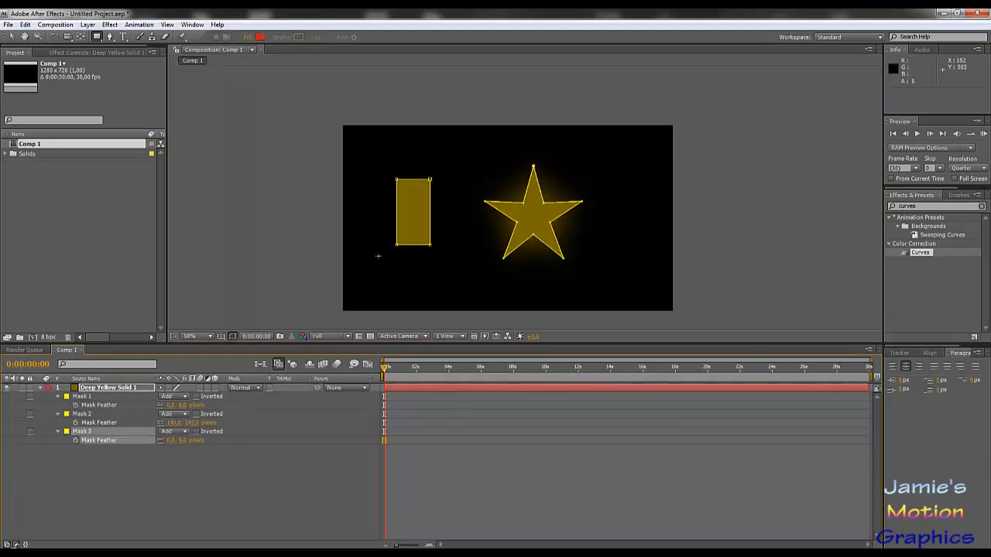
pyautogui.click(217, 470)
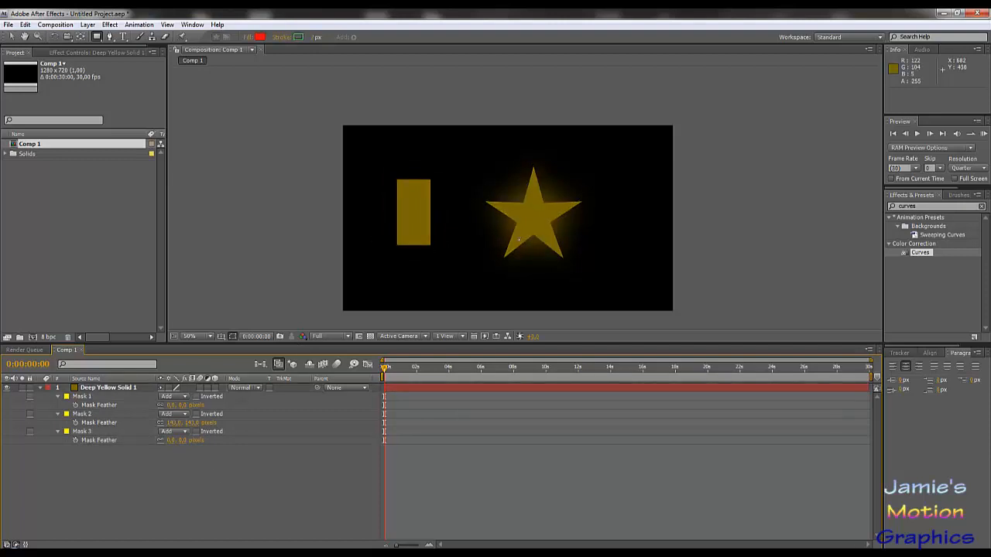
# Delete Mask 1, the unfeathered star mask, from Deep Yellow Solid 1.
pyautogui.click(81, 397)
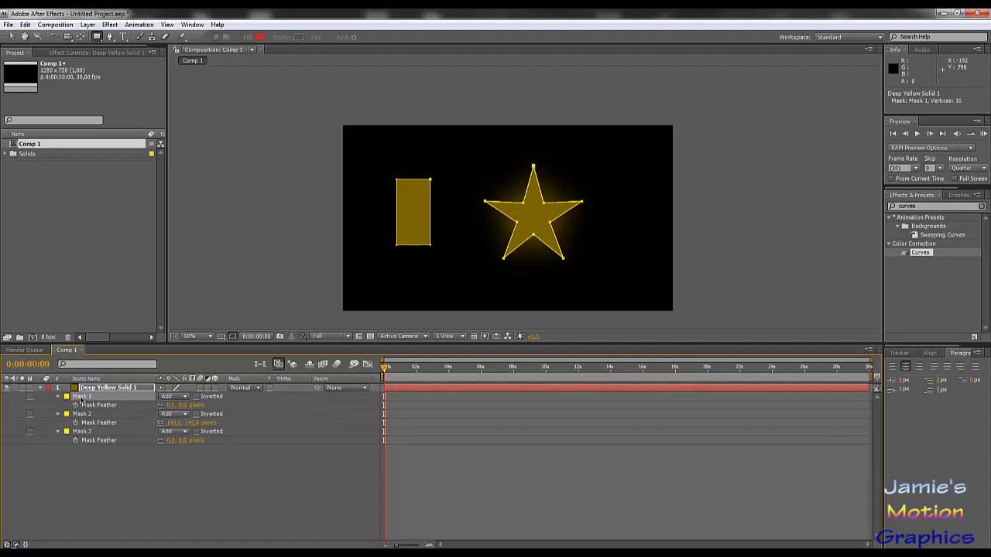
pyautogui.press('Delete')
pyautogui.click(156, 474)
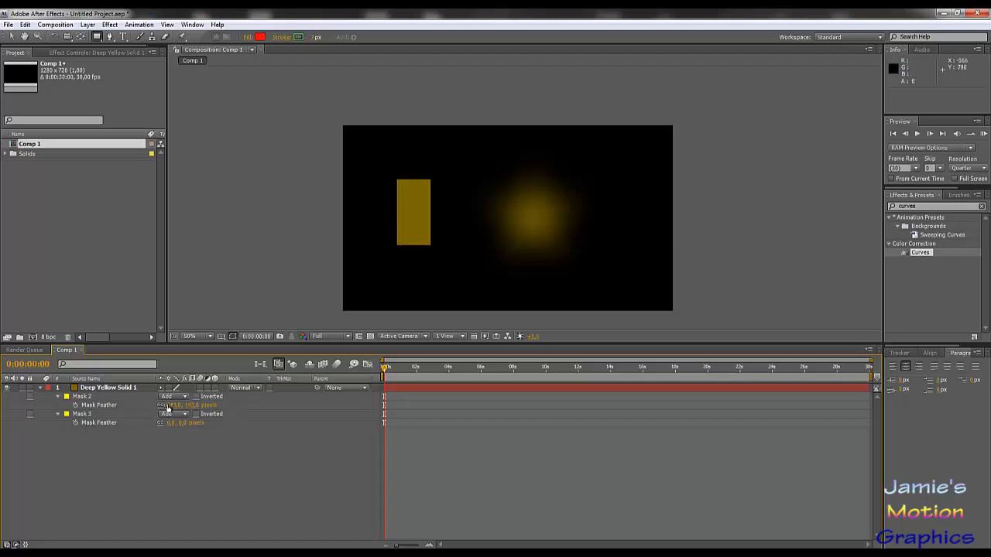
# Lower the star mask's feather to 65 pixels for comparison and finally set it to 0.
pyautogui.moveTo(175, 407); pyautogui.dragTo(131, 406)
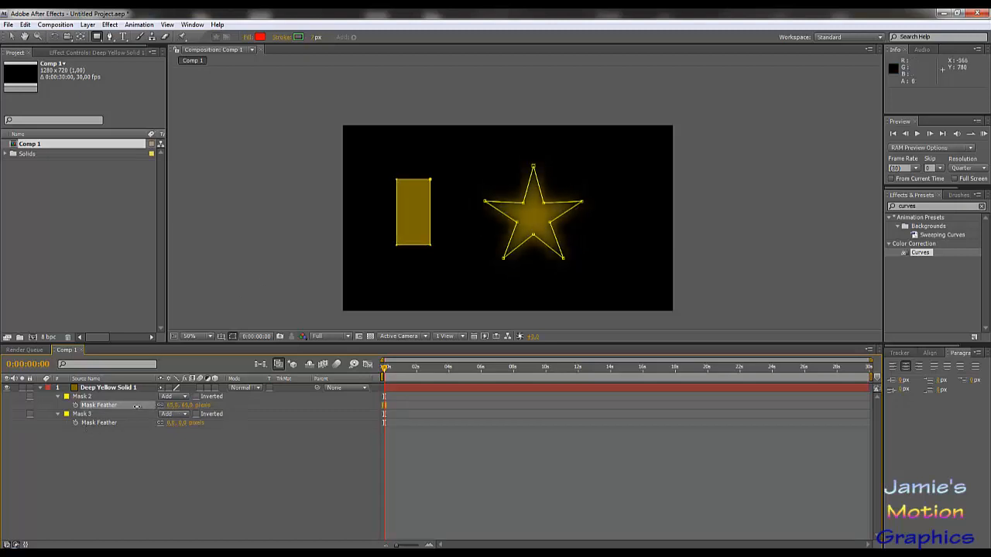
pyautogui.click(159, 452)
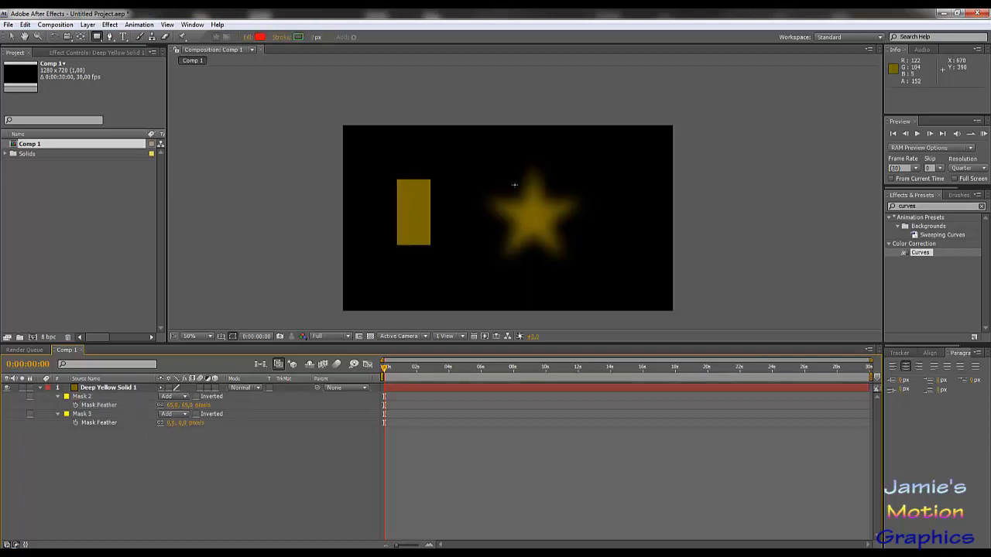
pyautogui.click(182, 406)
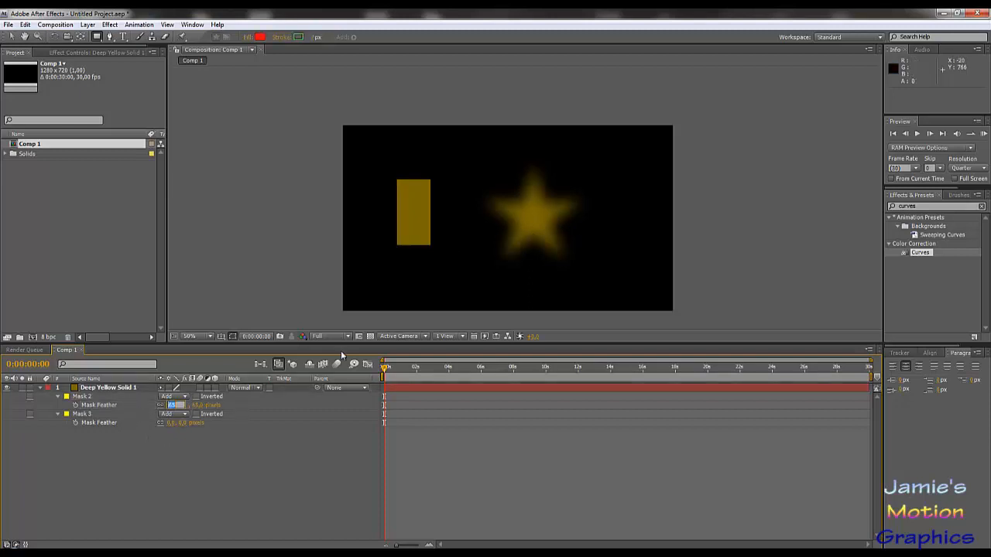
pyautogui.write('0')
pyautogui.press('Return')
pyautogui.click(125, 431)
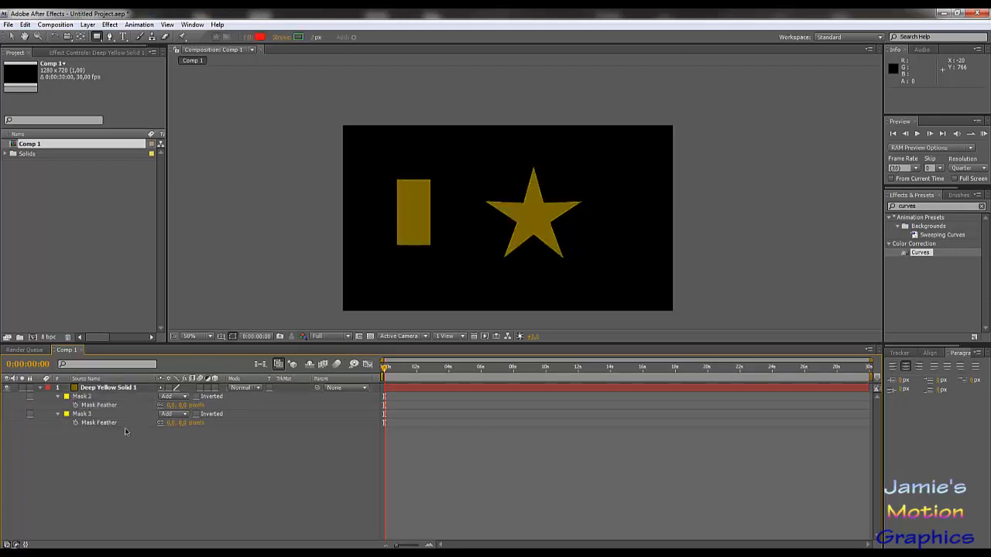
# Delete the rectangular mask and duplicate the star mask, Mask 2.
pyautogui.click(86, 415)
pyautogui.press('Delete')
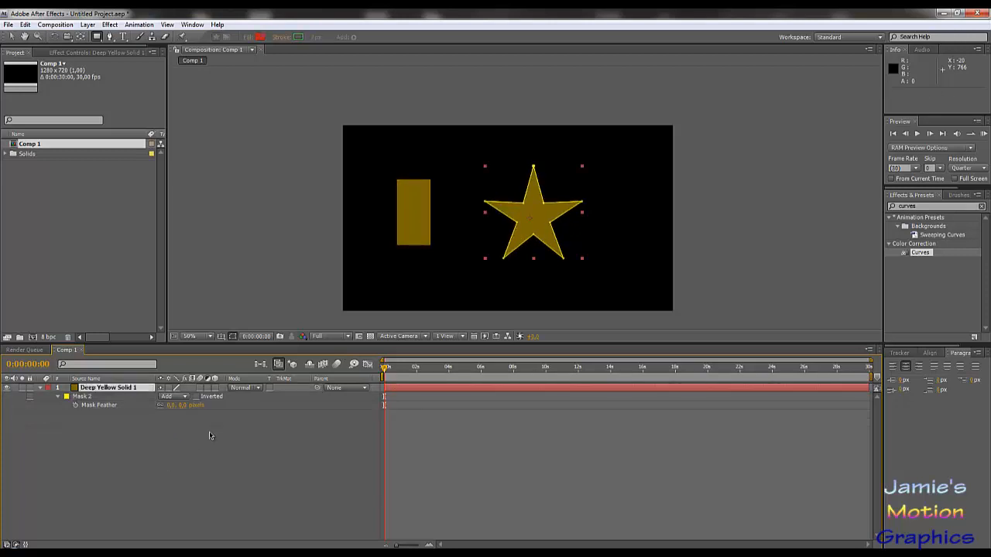
pyautogui.click(84, 397)
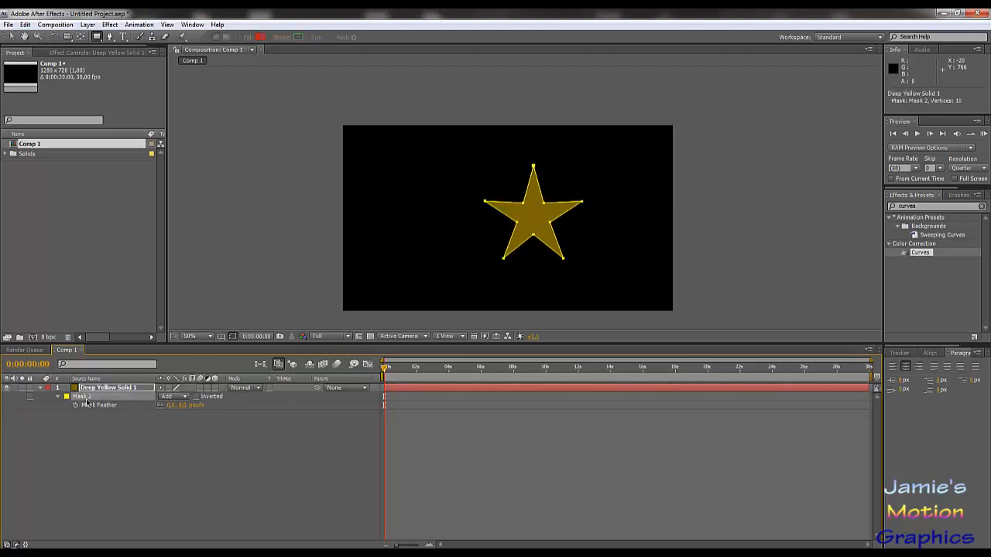
pyautogui.hotkey('ctrl', 'd')
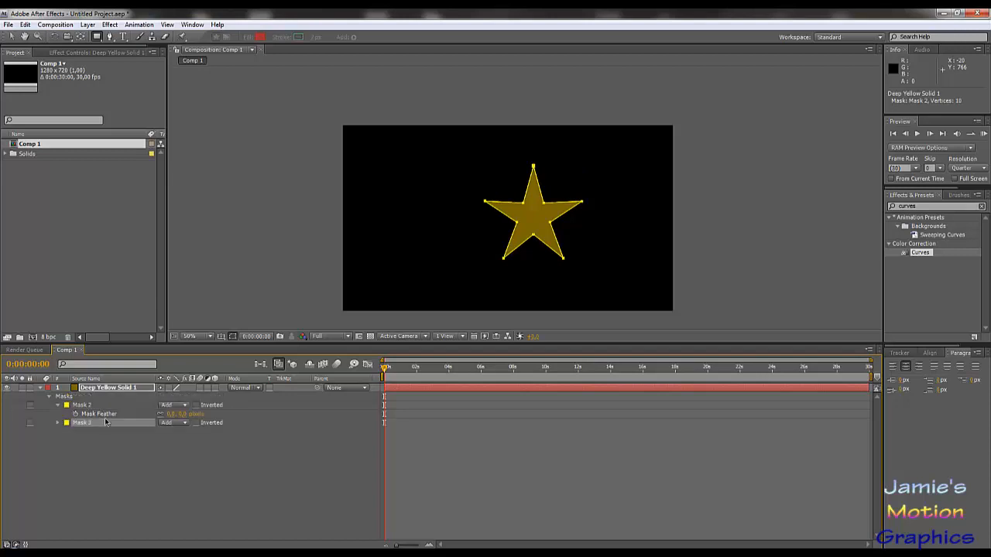
pyautogui.click(167, 459)
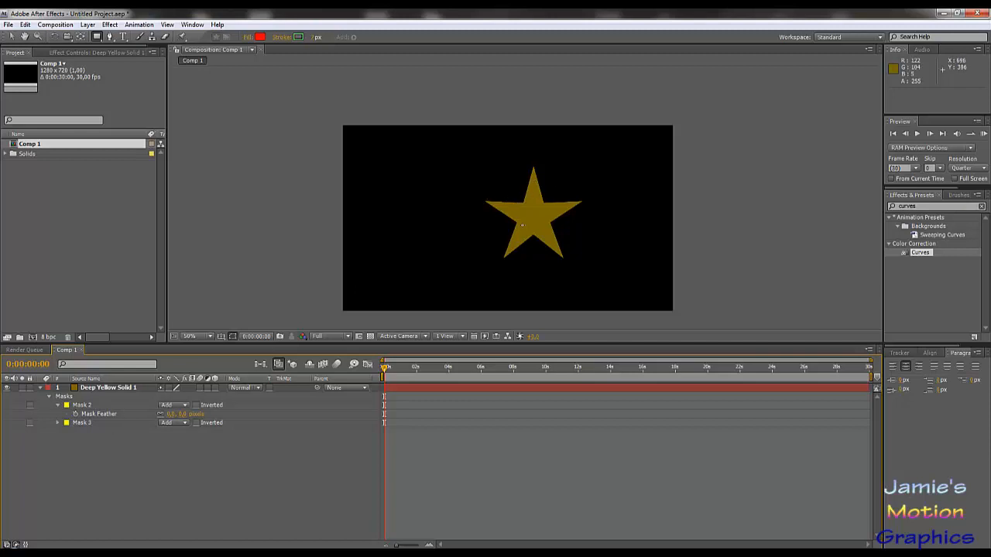
# Show all properties of Mask 2 and lower its Mask Opacity to 11%.
pyautogui.click(58, 405)
pyautogui.click(57, 405)
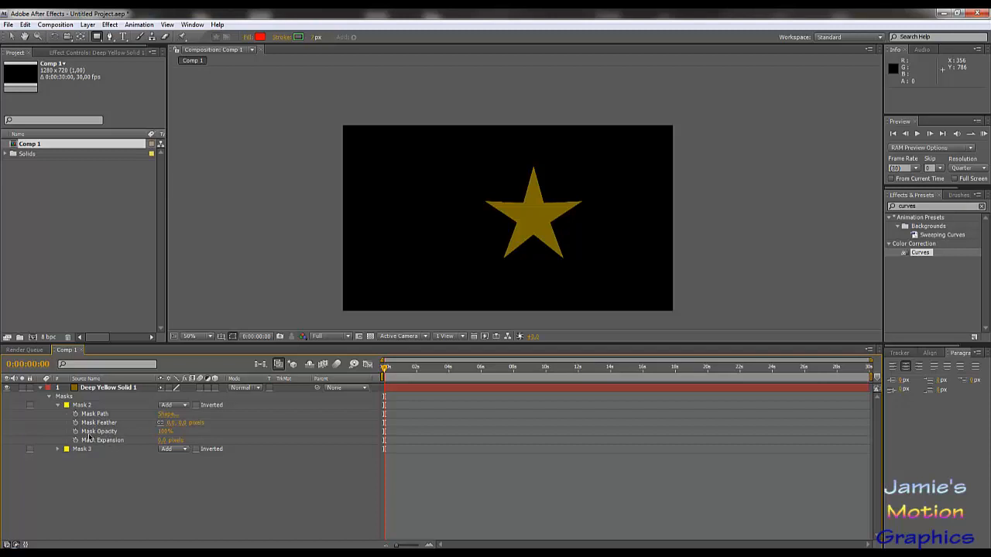
pyautogui.click(177, 432)
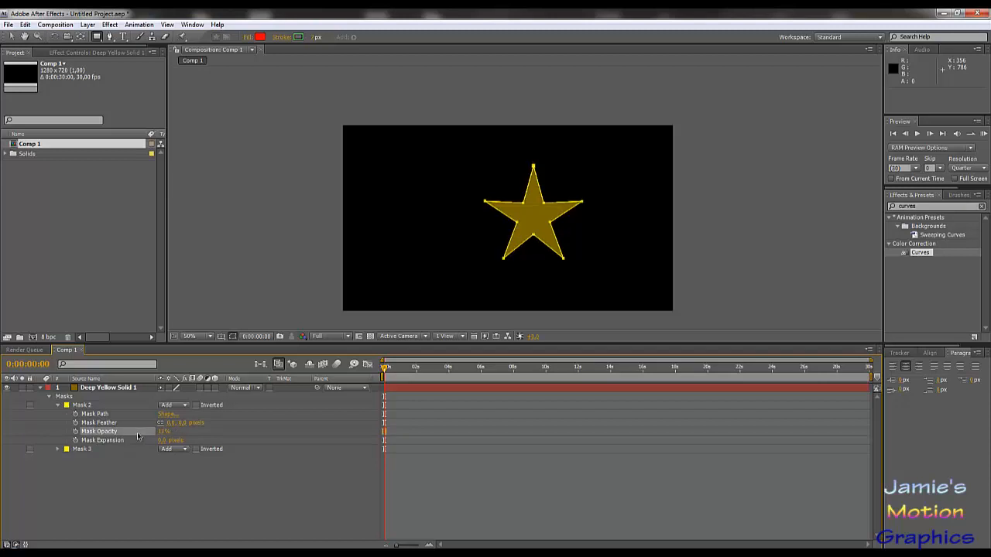
pyautogui.moveTo(137, 437); pyautogui.dragTo(139, 436)
pyautogui.click(181, 432)
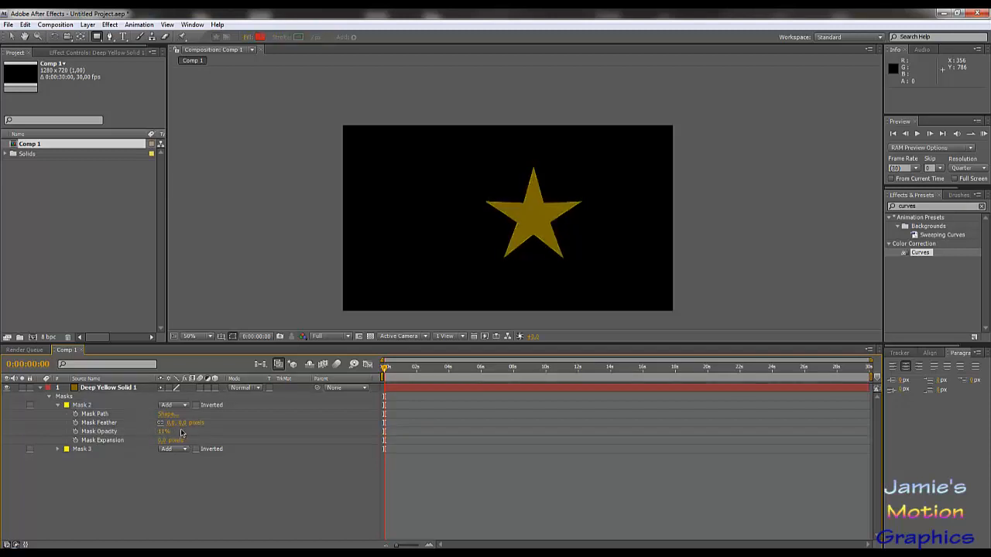
# Delete the duplicate star mask and raise Mask 2's Mask Opacity to 100%.
pyautogui.click(77, 452)
pyautogui.press('Delete')
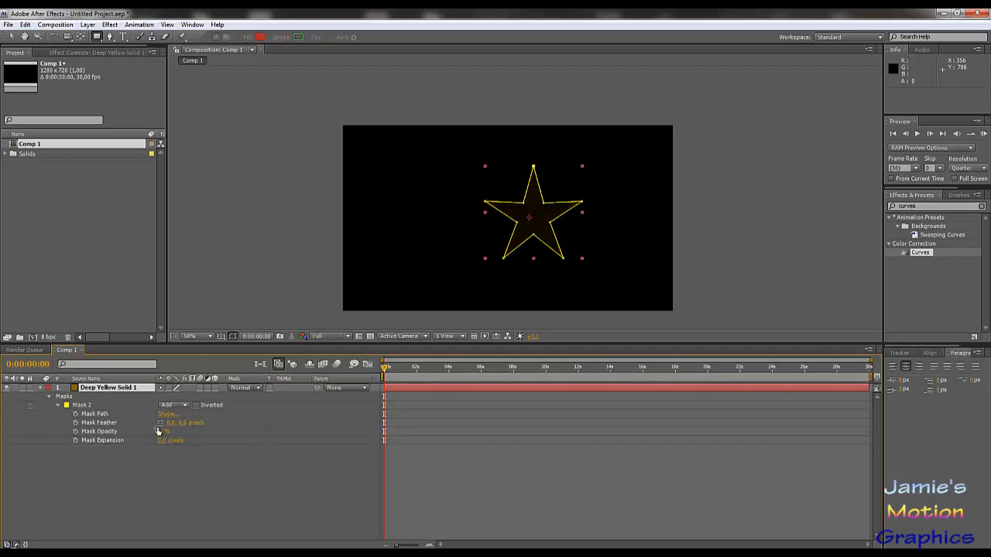
pyautogui.moveTo(161, 431); pyautogui.dragTo(255, 429)
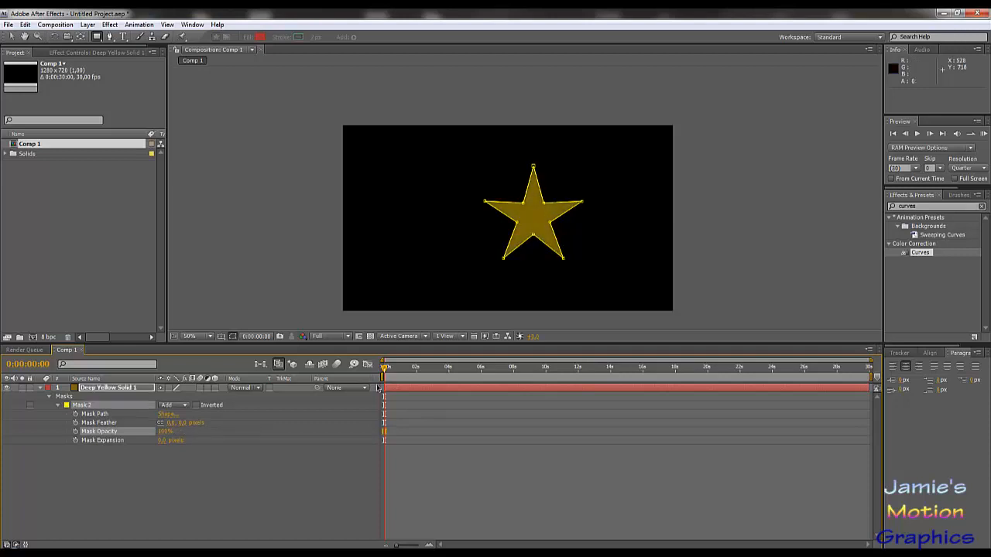
pyautogui.click(190, 491)
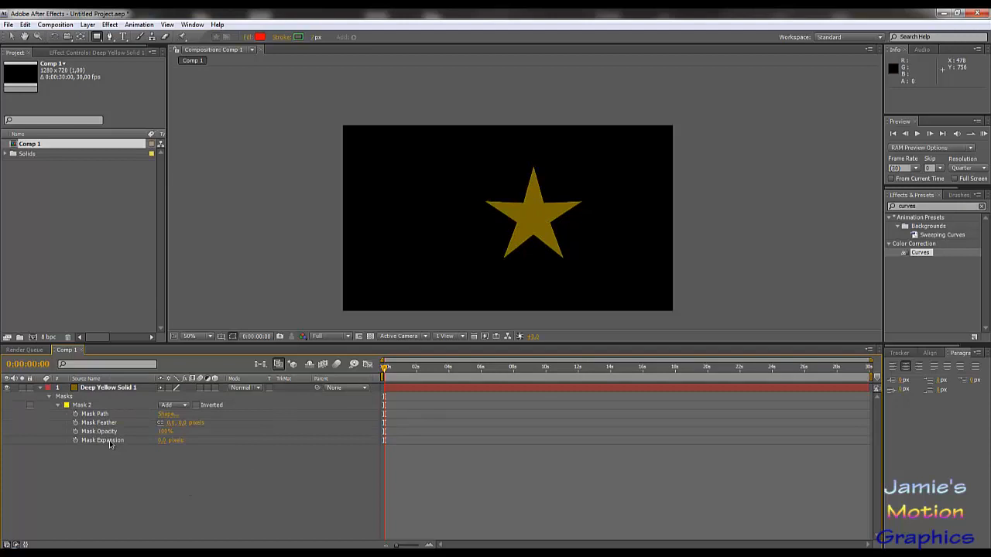
# Set Mask 2's expansion to about 43 pixels and draw a circular mask about 234 pixels across beside the star.
pyautogui.moveTo(165, 441); pyautogui.dragTo(193, 448)
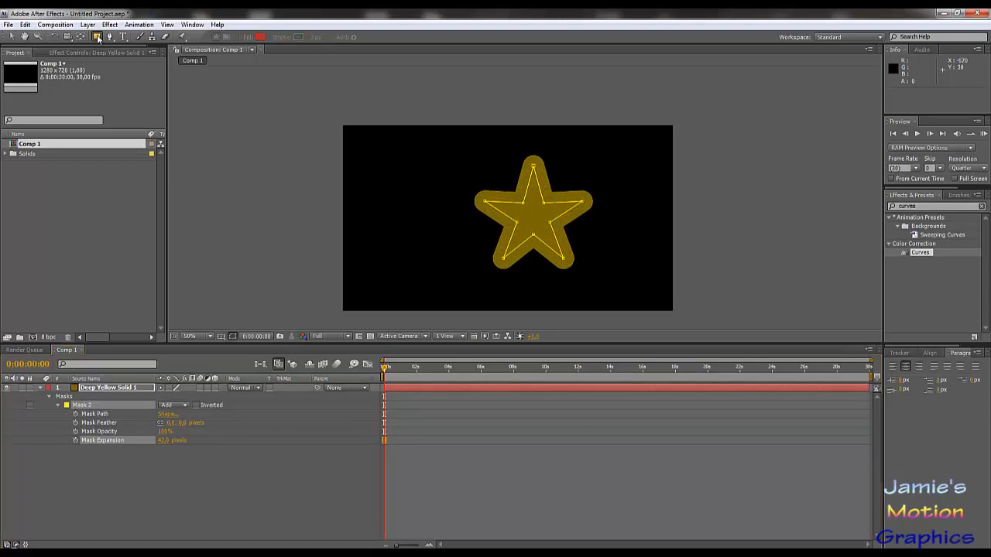
pyautogui.moveTo(97, 36); pyautogui.dragTo(141, 61)
pyautogui.moveTo(407, 190)
pyautogui.mouseDown()
pyautogui.moveTo(438, 224)
pyautogui.moveTo(382, 165)
pyautogui.moveTo(452, 232)
pyautogui.moveTo(483, 175)
pyautogui.moveTo(472, 157)
pyautogui.moveTo(443, 146)
pyautogui.moveTo(423, 179)
pyautogui.moveTo(418, 203)
pyautogui.moveTo(447, 240)
pyautogui.moveTo(394, 239)
pyautogui.moveTo(447, 240)
pyautogui.moveTo(409, 155)
pyautogui.moveTo(450, 256)
pyautogui.moveTo(459, 243)
pyautogui.moveTo(404, 191)
pyautogui.moveTo(453, 252)
pyautogui.mouseUp()
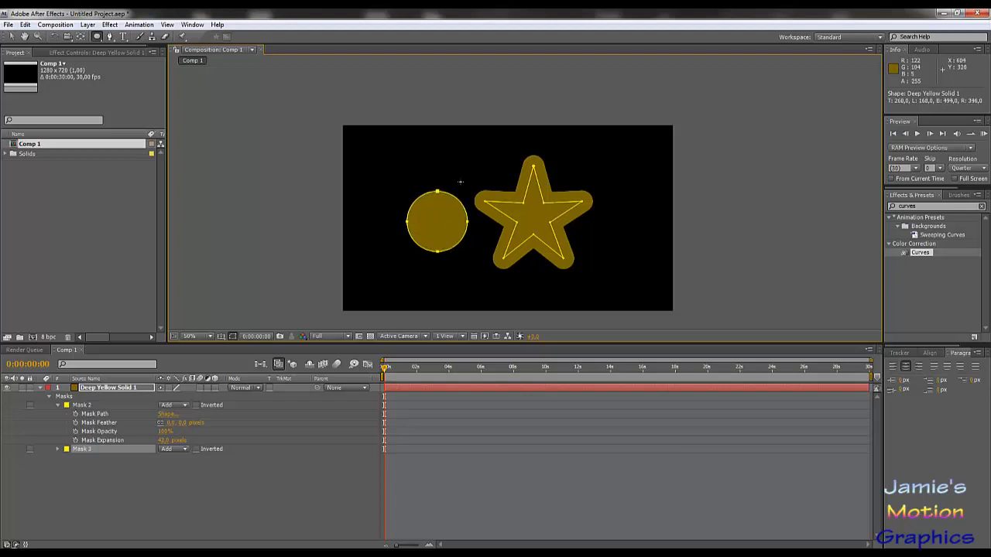
# Try large positive expansions on the circular mask, reduce its expansion to -40 pixels, and delete that mask.
pyautogui.click(58, 449)
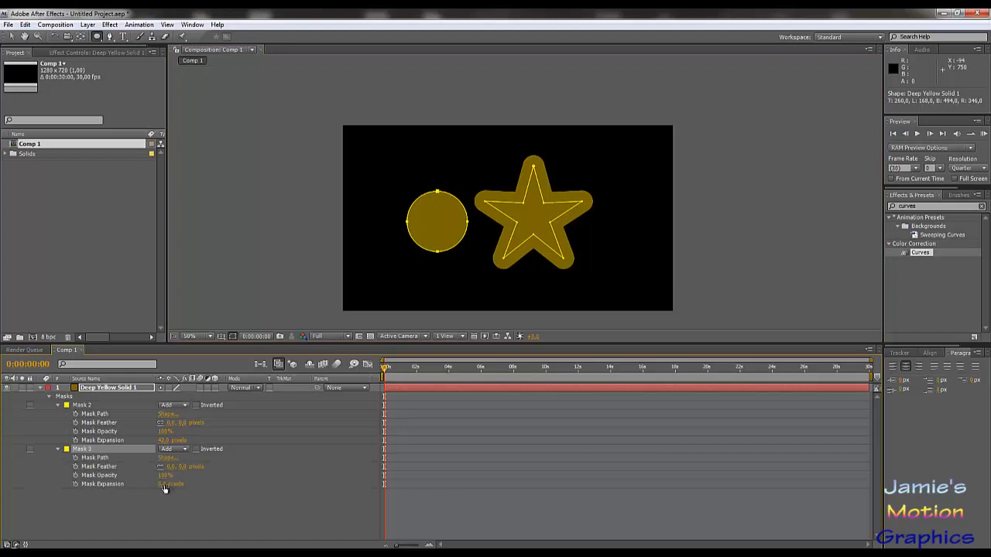
pyautogui.moveTo(164, 485); pyautogui.dragTo(470, 499)
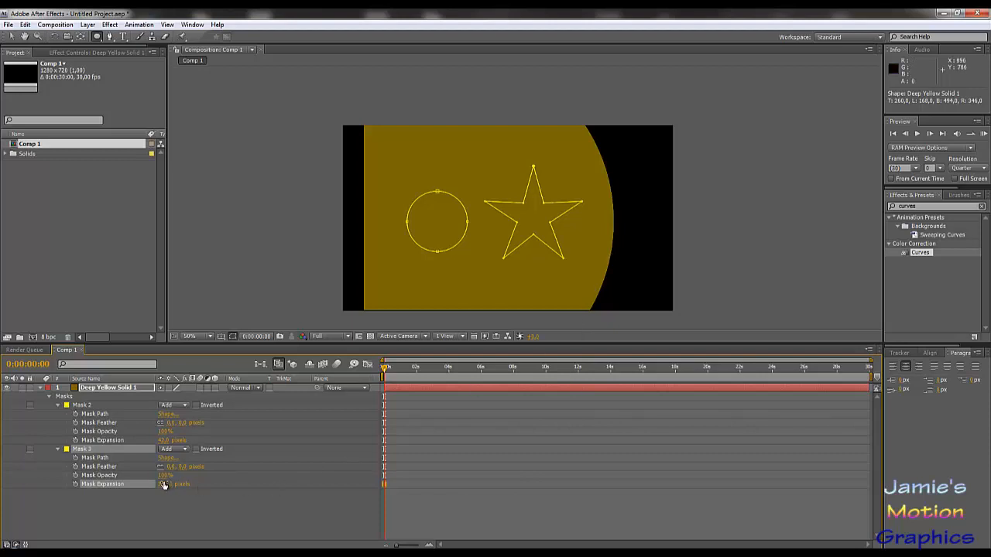
pyautogui.moveTo(164, 485); pyautogui.dragTo(85, 482)
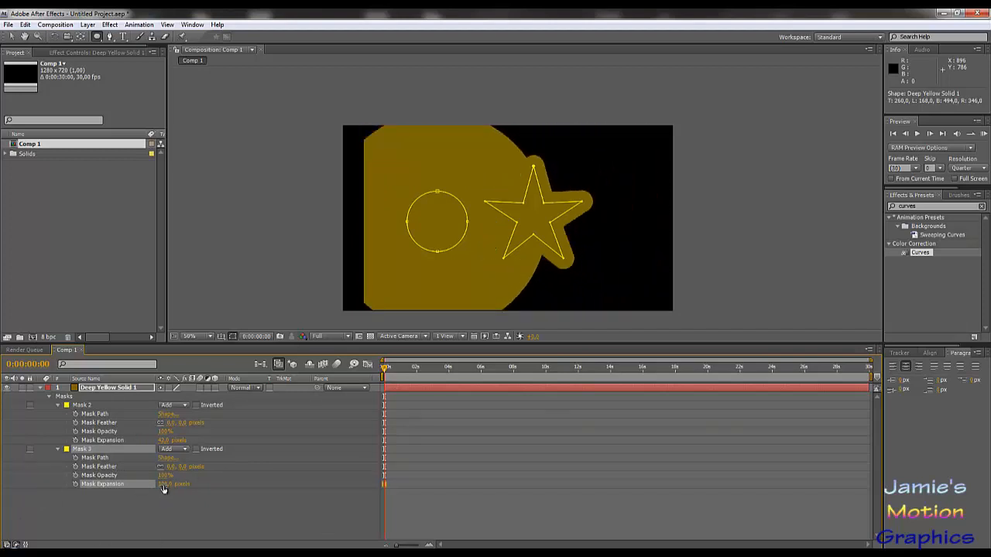
pyautogui.moveTo(164, 489); pyautogui.dragTo(10, 509)
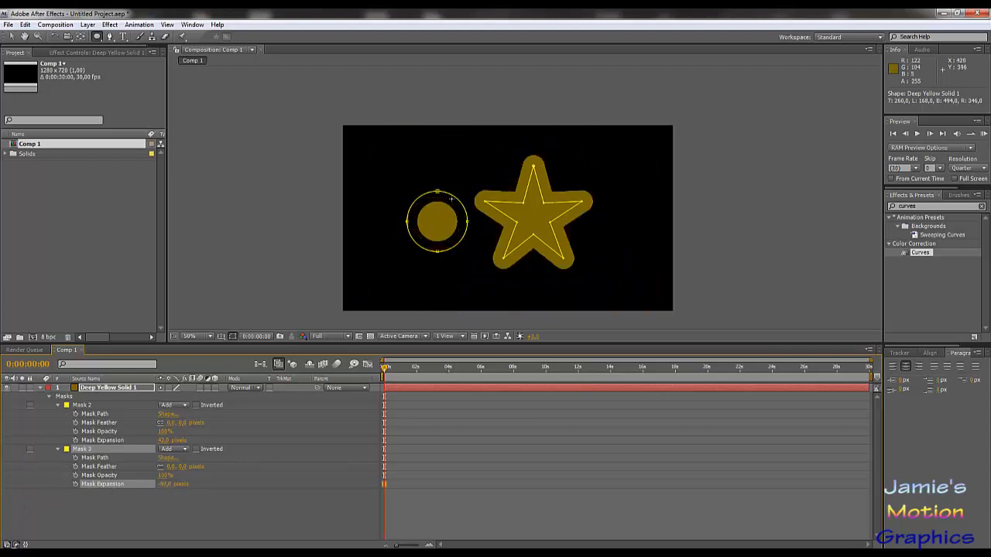
pyautogui.click(79, 453)
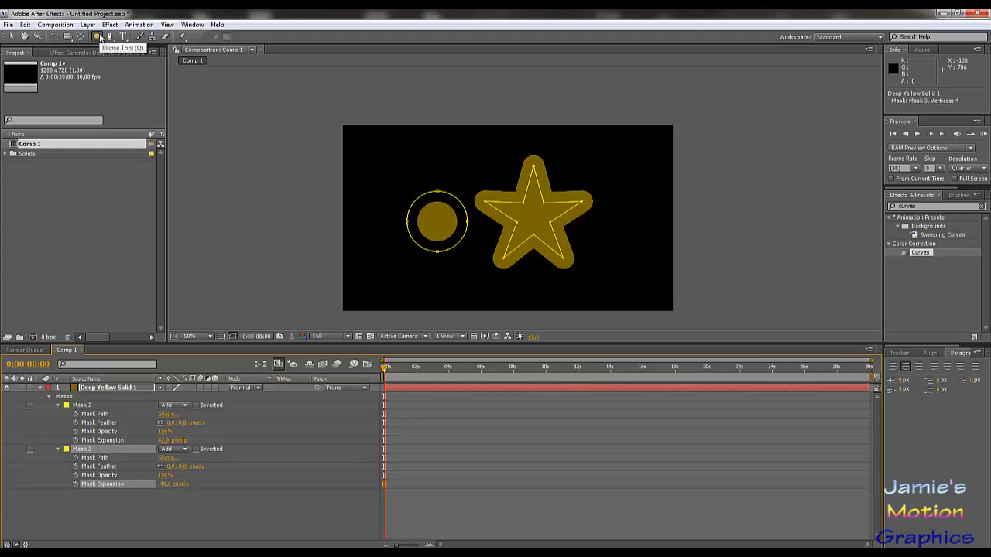
pyautogui.press('Delete')
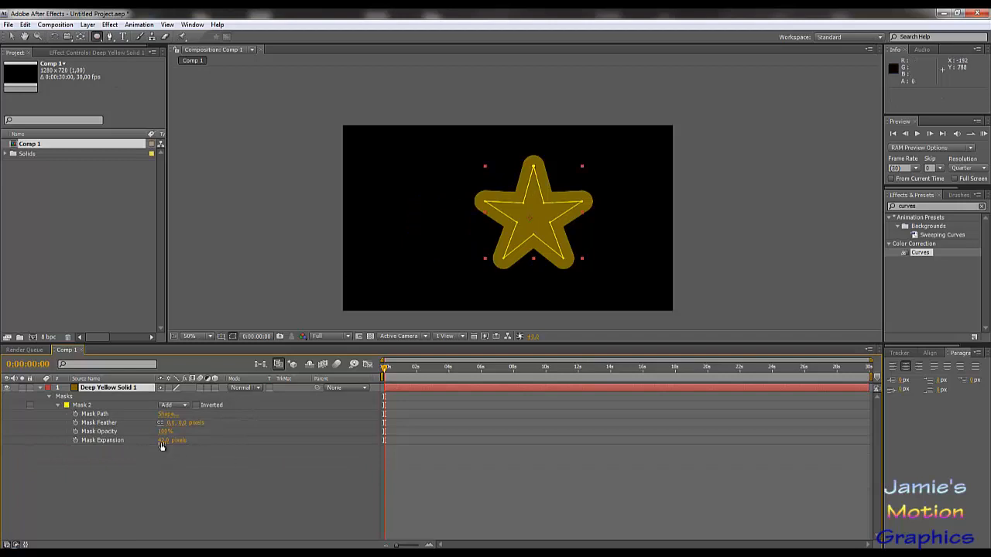
# Try the star mask's Mask Expansion at 20 pixels and a much larger value, finally setting it to 0.
pyautogui.moveTo(162, 443)
pyautogui.mouseDown()
pyautogui.moveTo(131, 446)
pyautogui.moveTo(159, 448)
pyautogui.mouseUp()
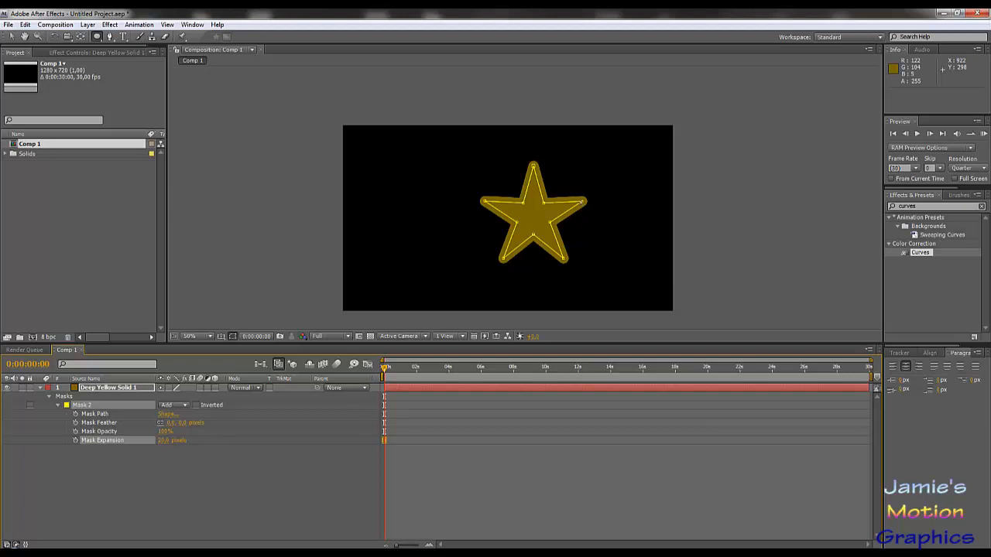
pyautogui.moveTo(161, 441); pyautogui.dragTo(270, 434)
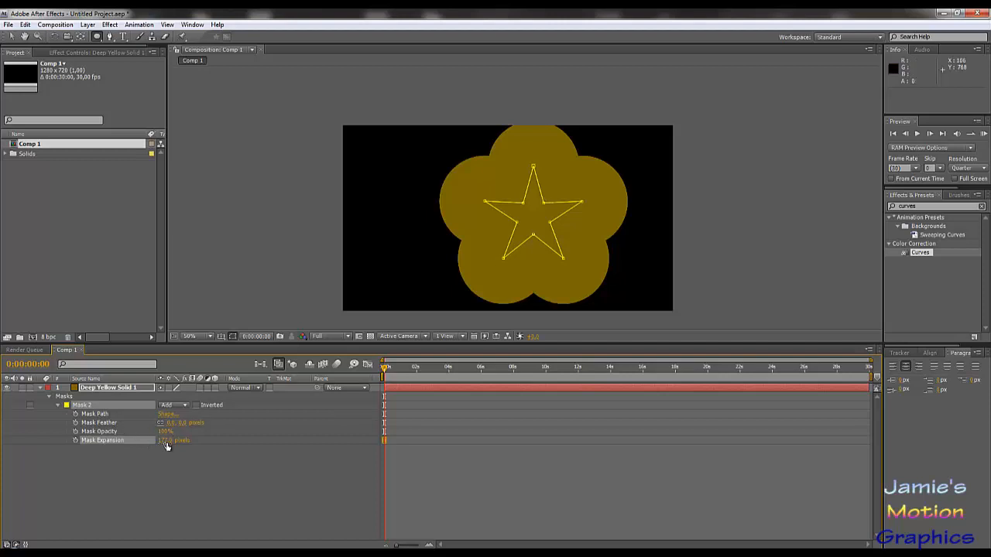
pyautogui.moveTo(168, 446); pyautogui.dragTo(85, 450)
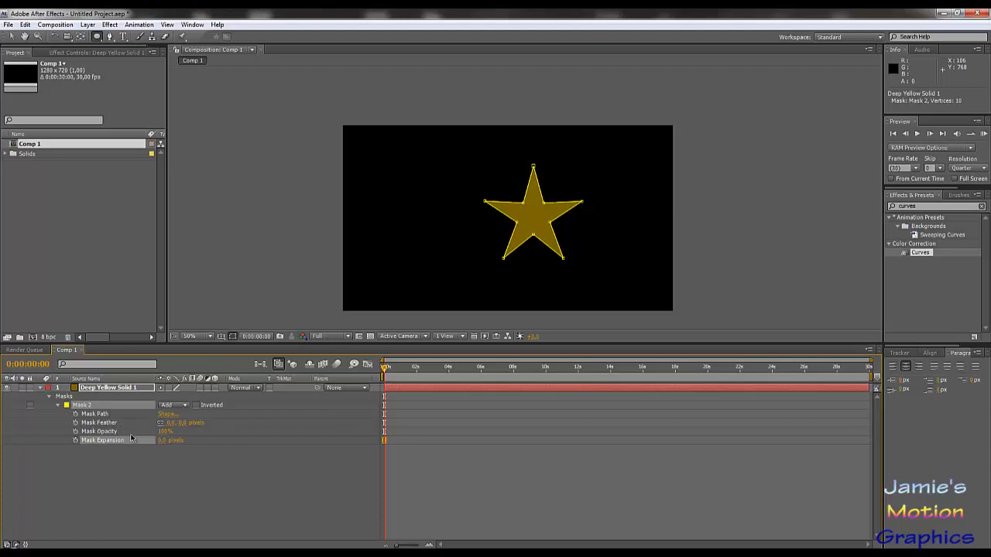
# Duplicate the star mask, show the copy's properties, and set its mode to Subtract.
pyautogui.hotkey('ctrl', 'd')
pyautogui.click(57, 449)
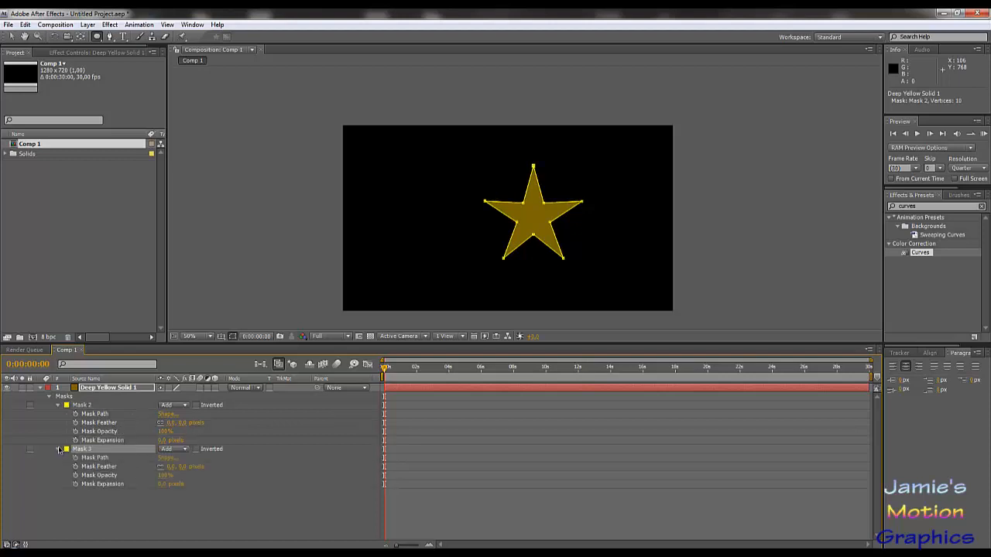
pyautogui.click(178, 453)
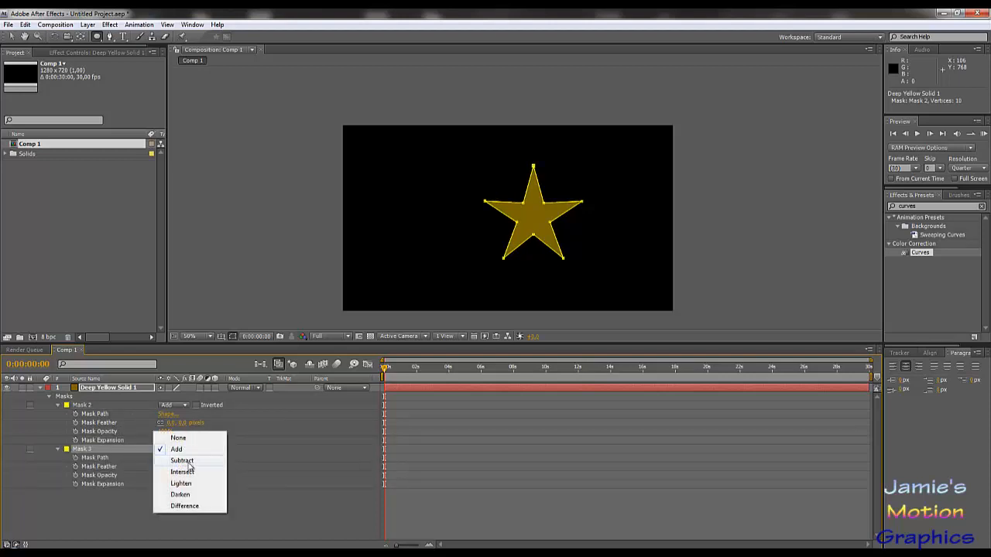
pyautogui.click(182, 465)
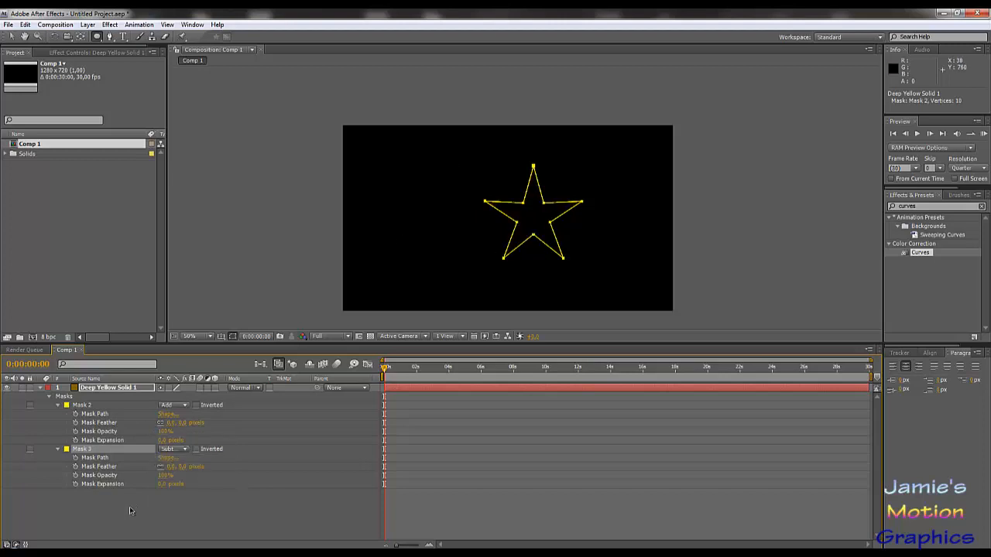
# Set the subtracting star mask's Mask Expansion to -14 pixels to leave an outlined star, and inspect it closely.
pyautogui.moveTo(162, 484); pyautogui.dragTo(139, 485)
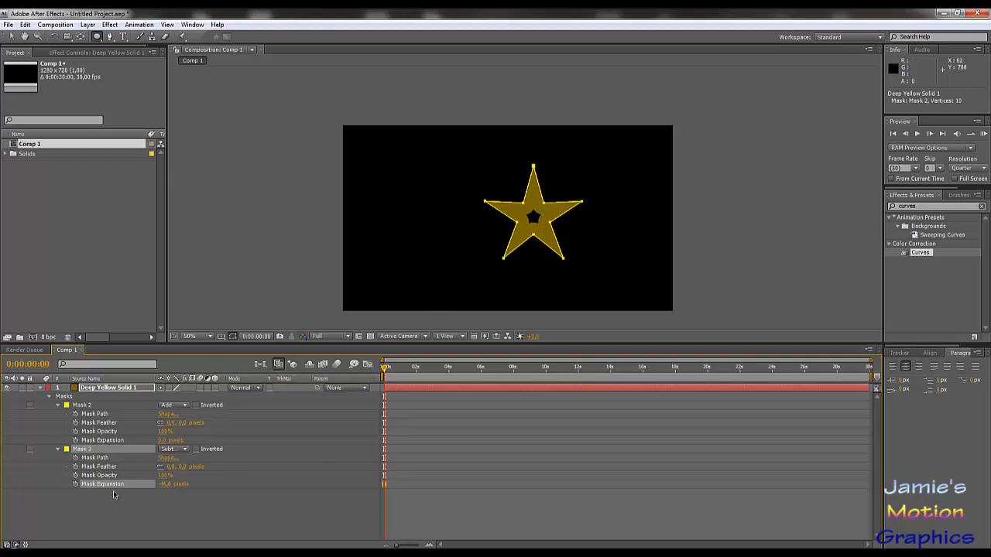
pyautogui.moveTo(162, 483); pyautogui.dragTo(183, 488)
pyautogui.press('.')
pyautogui.press('.')
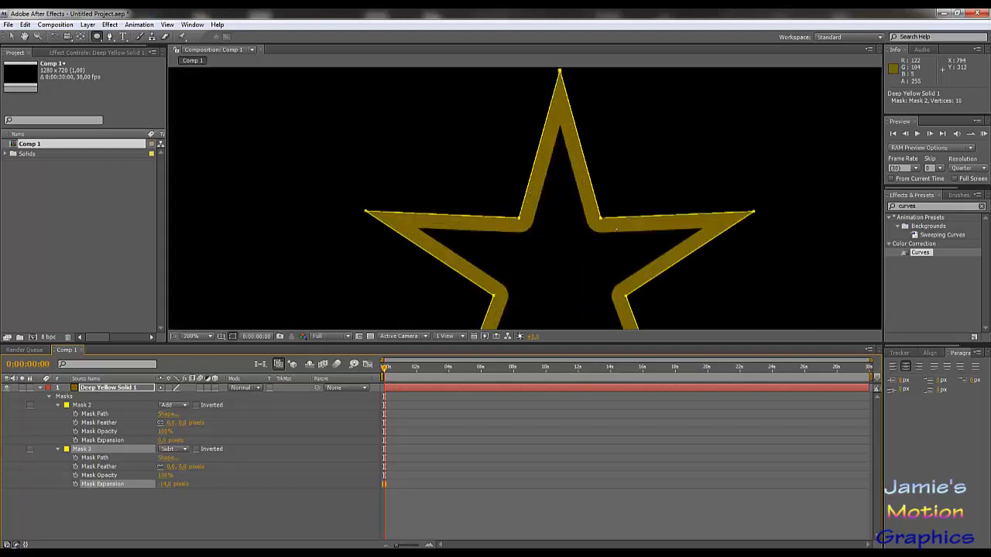
# Set Mask 2's Mask Expansion to 8 pixels to thicken the star outline outward, and deselect the masks.
pyautogui.press(',')
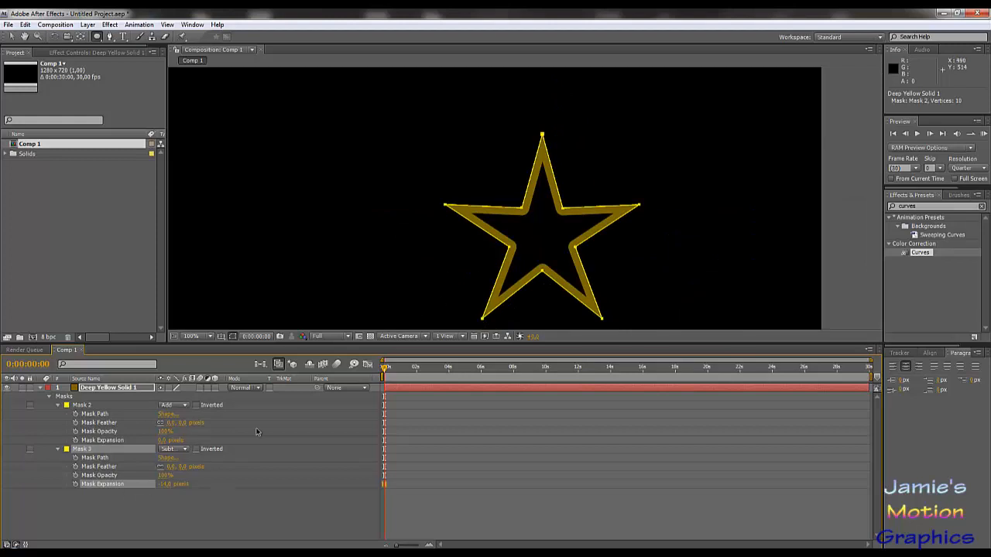
pyautogui.click(100, 440)
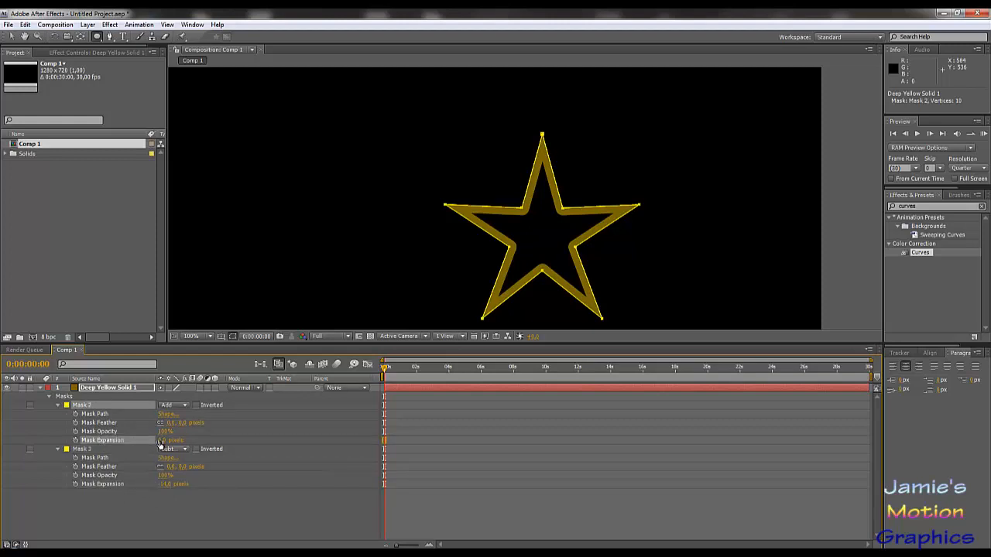
pyautogui.moveTo(162, 440); pyautogui.dragTo(172, 440)
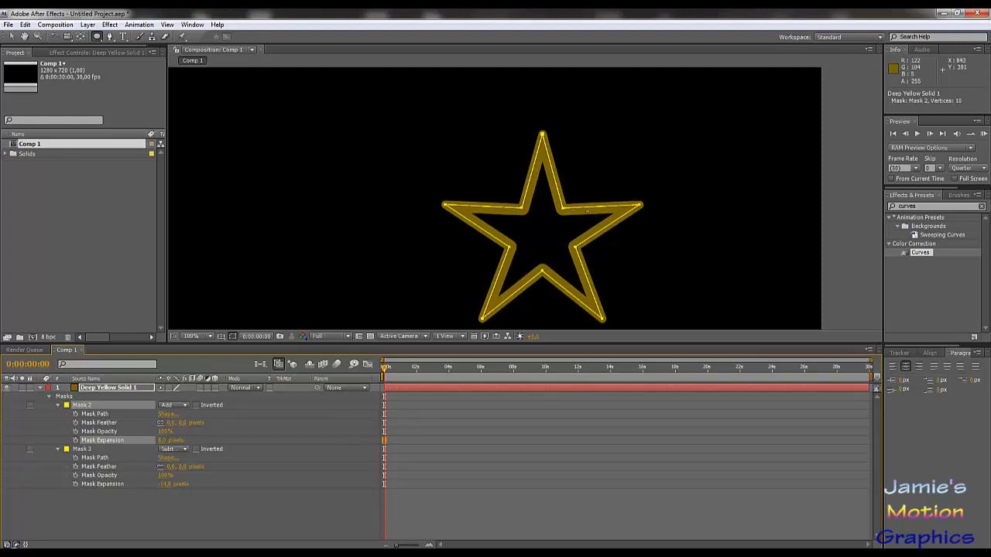
pyautogui.click(299, 515)
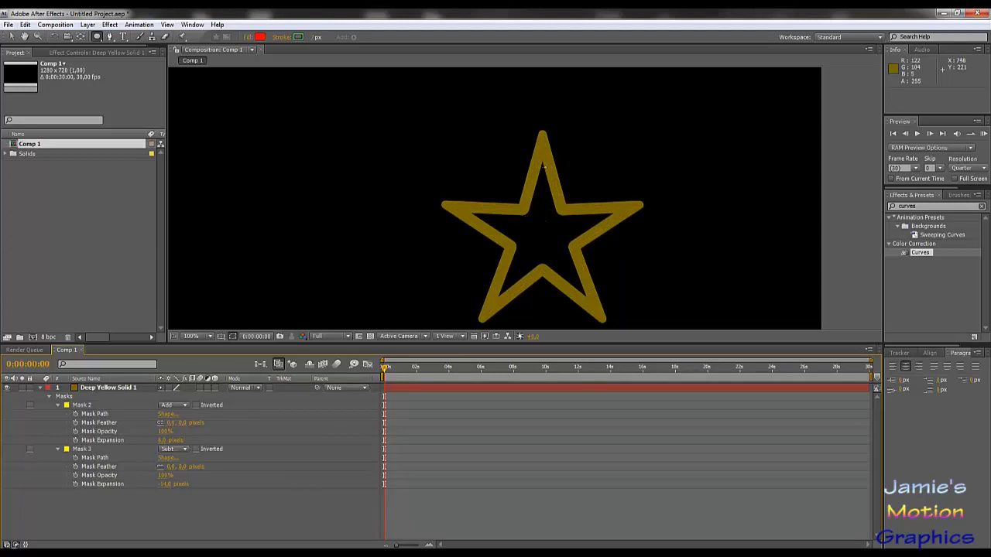
# Change Mask 3's mode from Subtract to Intersect.
pyautogui.click(82, 450)
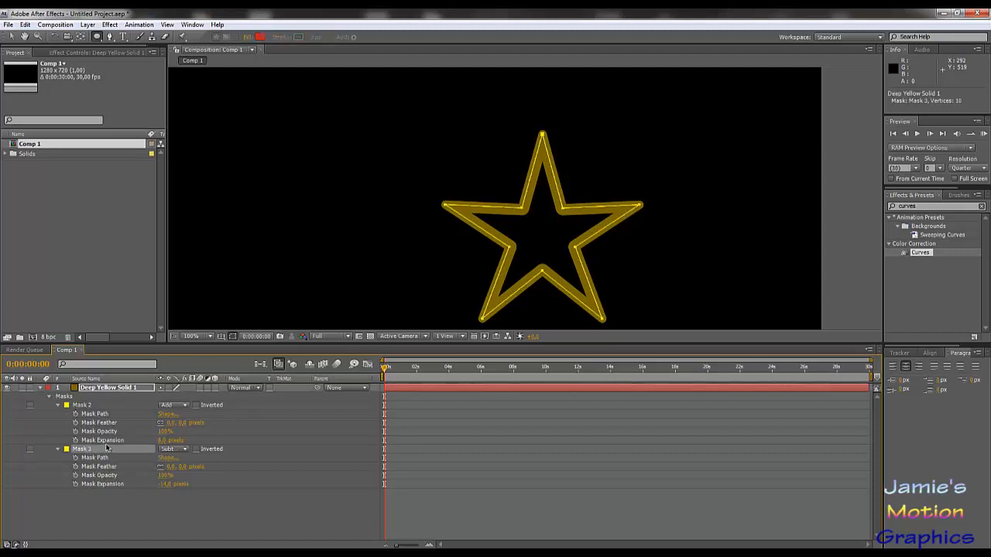
pyautogui.click(183, 450)
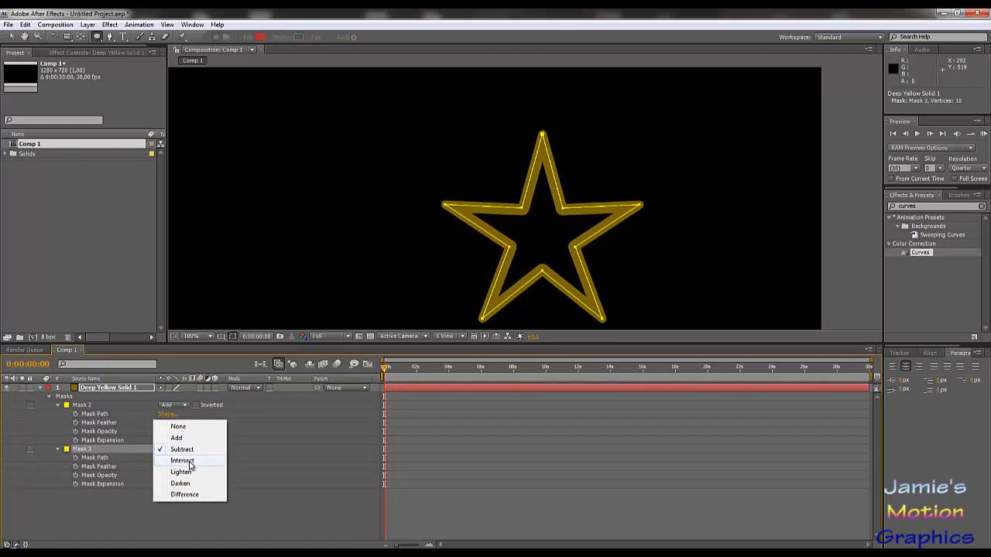
pyautogui.click(189, 463)
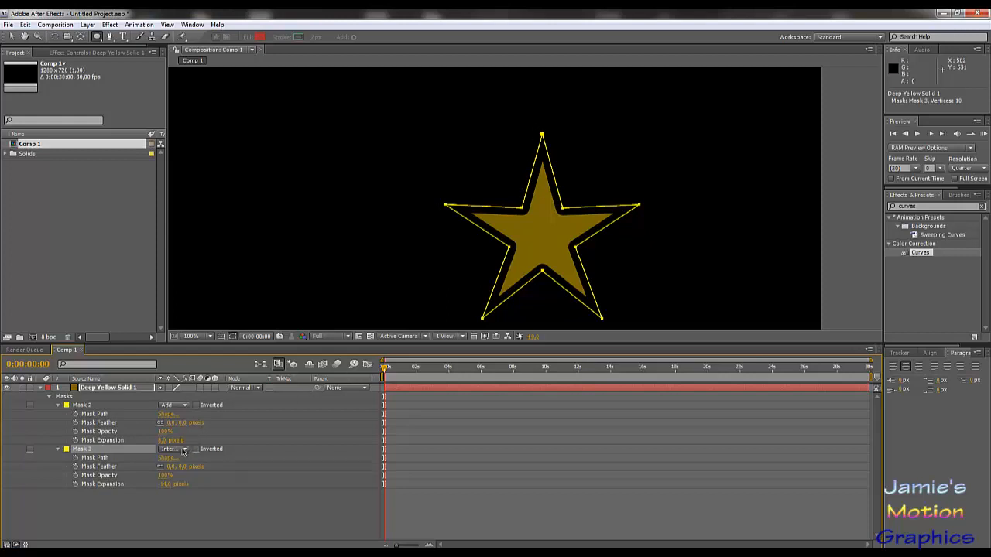
# Duplicate Mask 2, move the copy to the front of the mask order, and expand its properties.
pyautogui.click(80, 407)
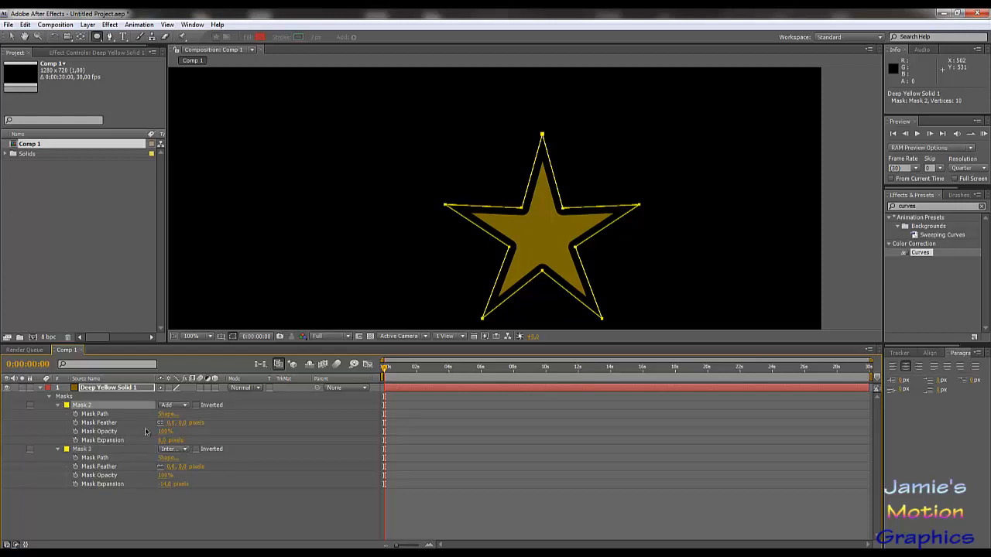
pyautogui.hotkey('ctrl', 'd')
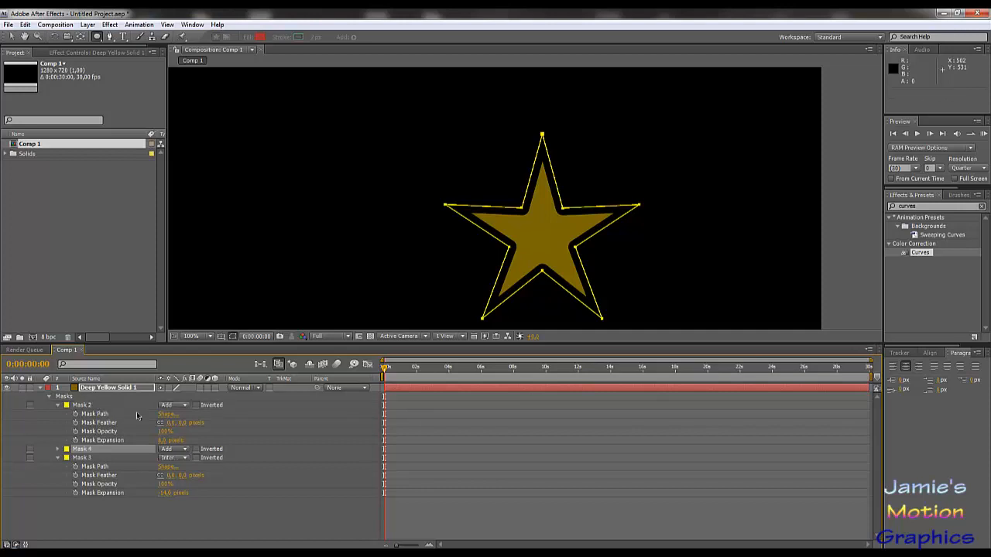
pyautogui.hotkey('ctrl', ']')
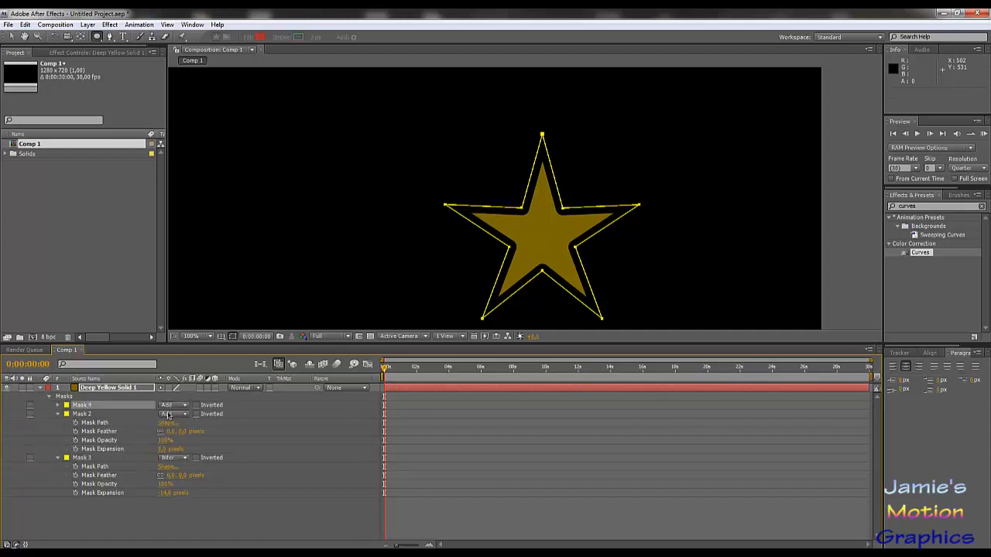
pyautogui.click(57, 404)
# Move Mask 4's star path up and to the right of the original star, and set Mask 2's mode to Intersect.
pyautogui.click(86, 414)
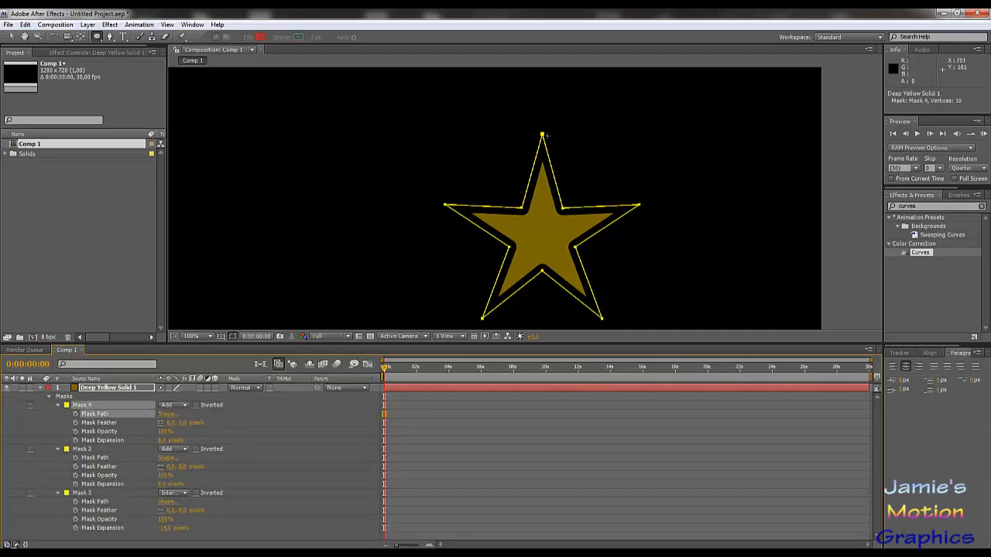
pyautogui.press('v')
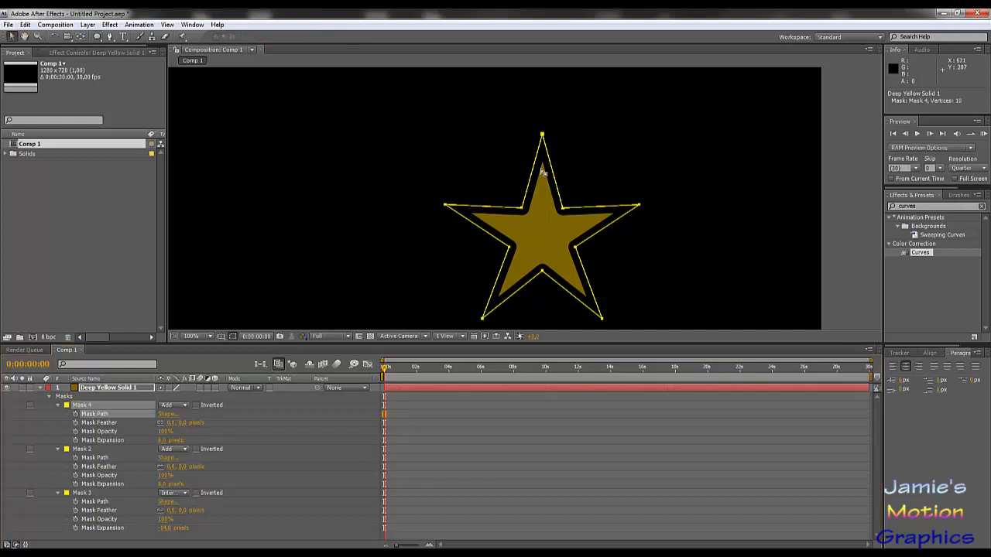
pyautogui.moveTo(542, 136); pyautogui.dragTo(590, 115)
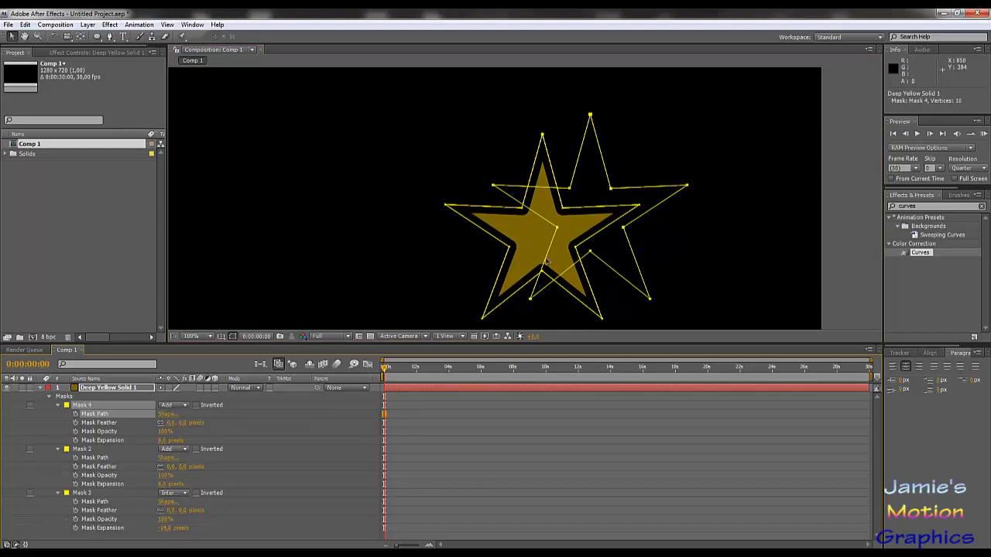
pyautogui.click(177, 450)
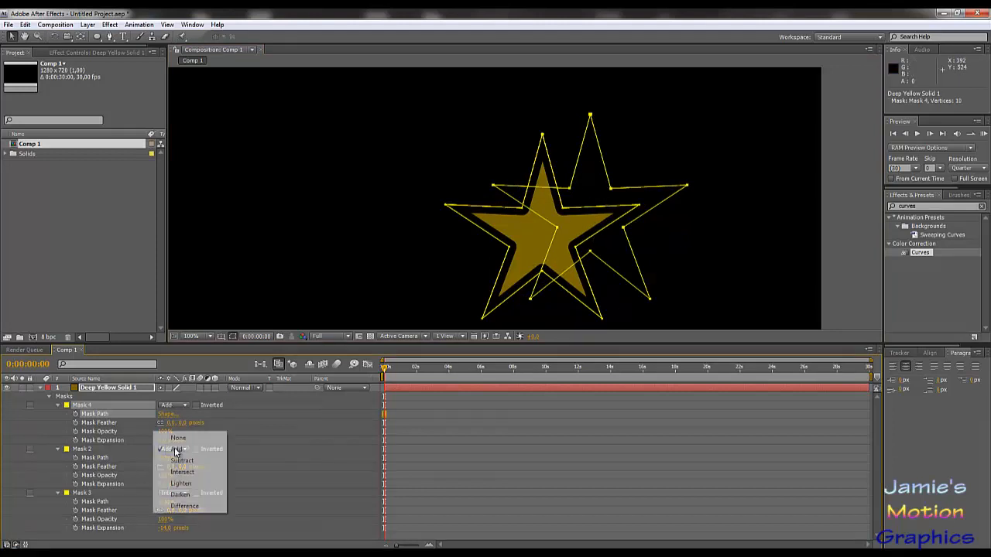
pyautogui.click(184, 471)
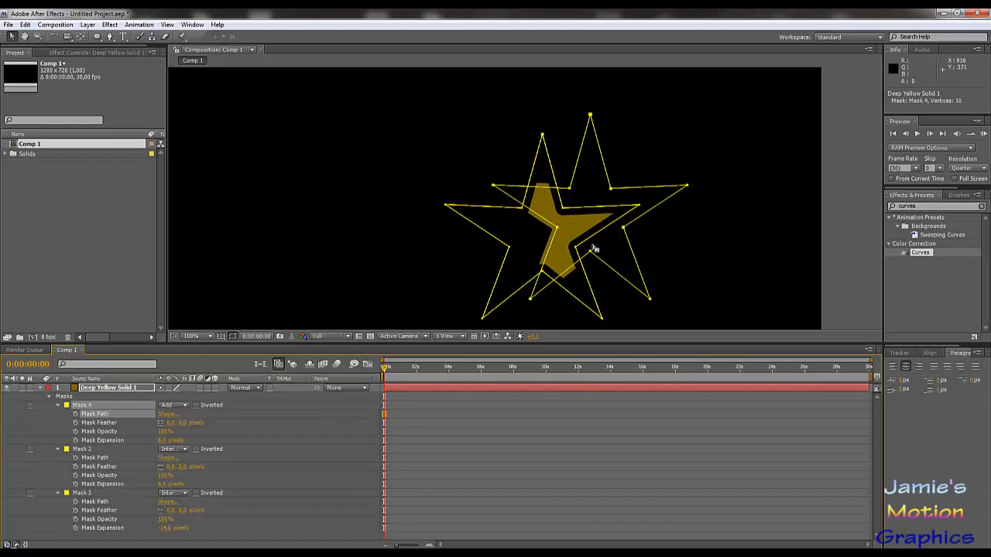
# Try deleting Mask 3, undo the deletion, and expand its properties again.
pyautogui.click(80, 493)
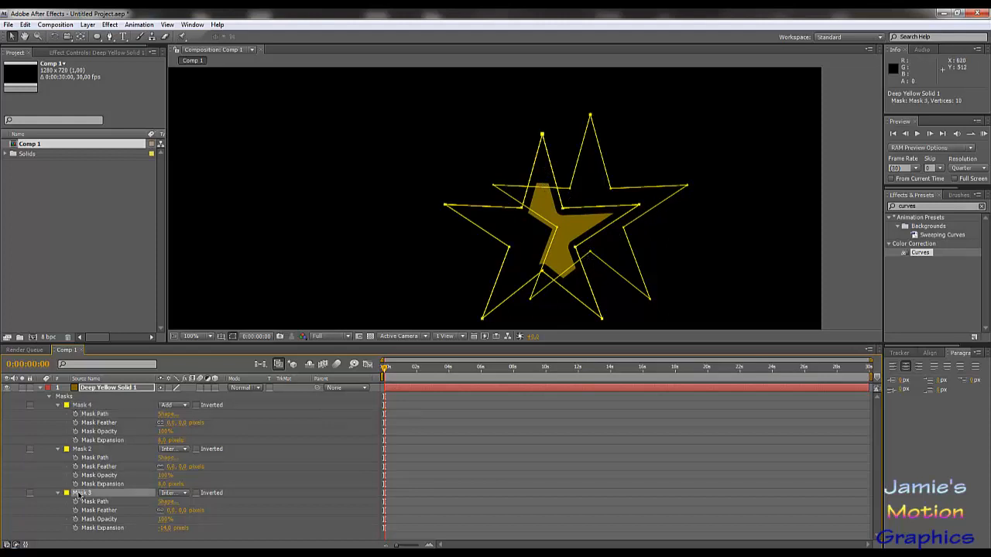
pyautogui.press('Delete')
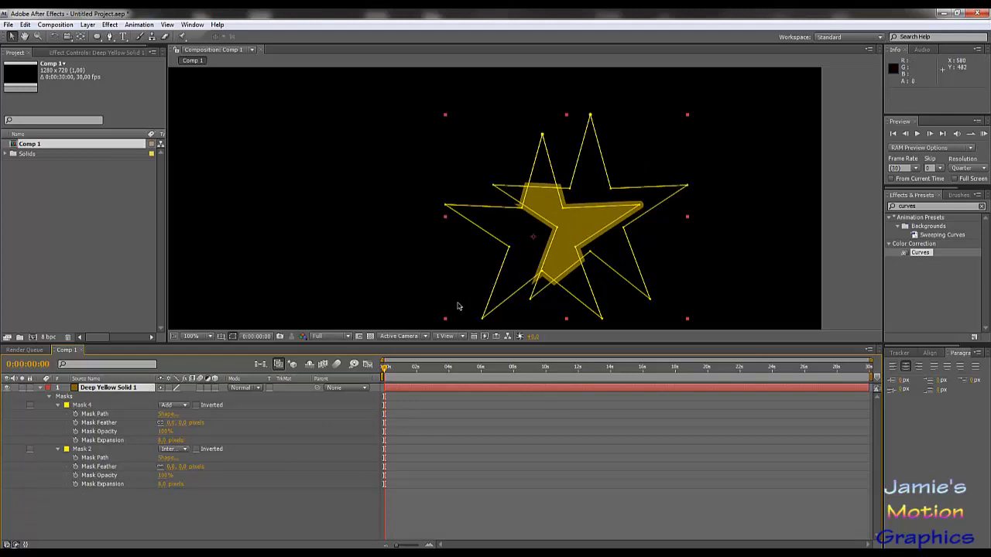
pyautogui.hotkey('ctrl', 'z')
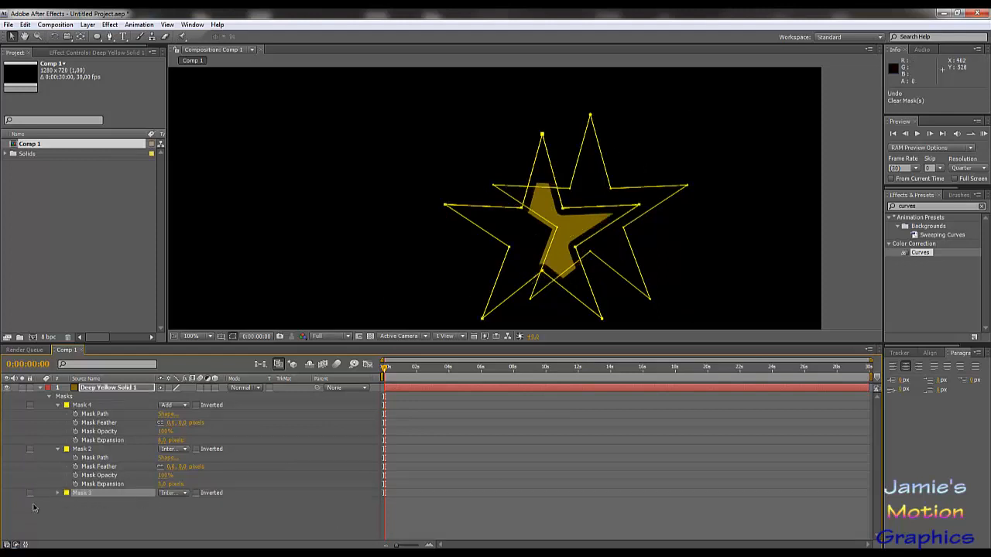
pyautogui.click(58, 494)
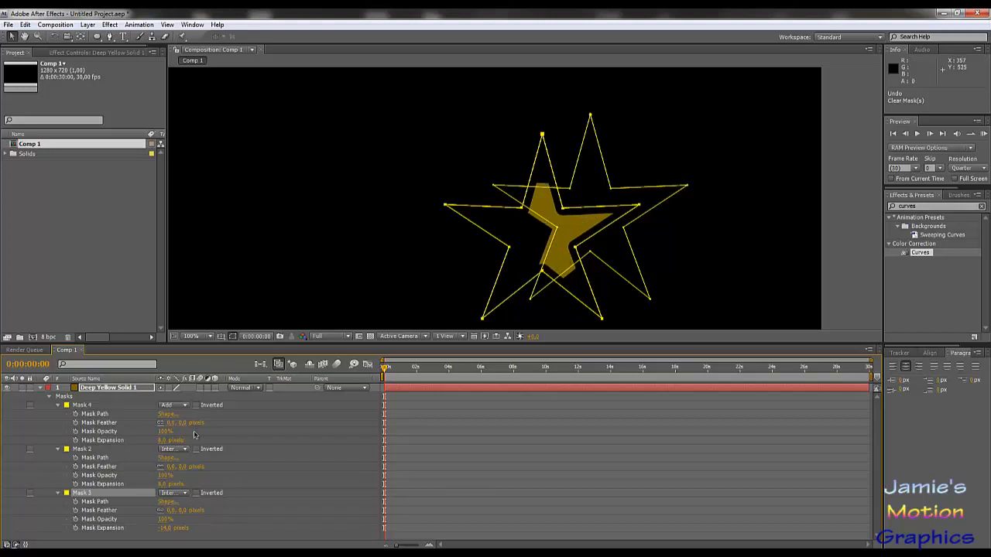
# Switch Mask 2's mode to Add for comparison, and return it to Intersect.
pyautogui.click(172, 451)
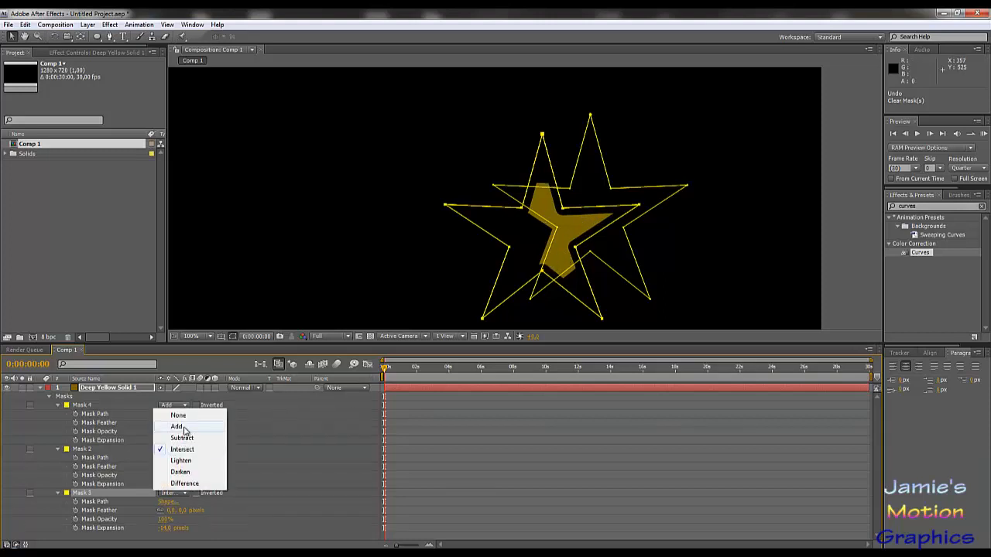
pyautogui.click(178, 427)
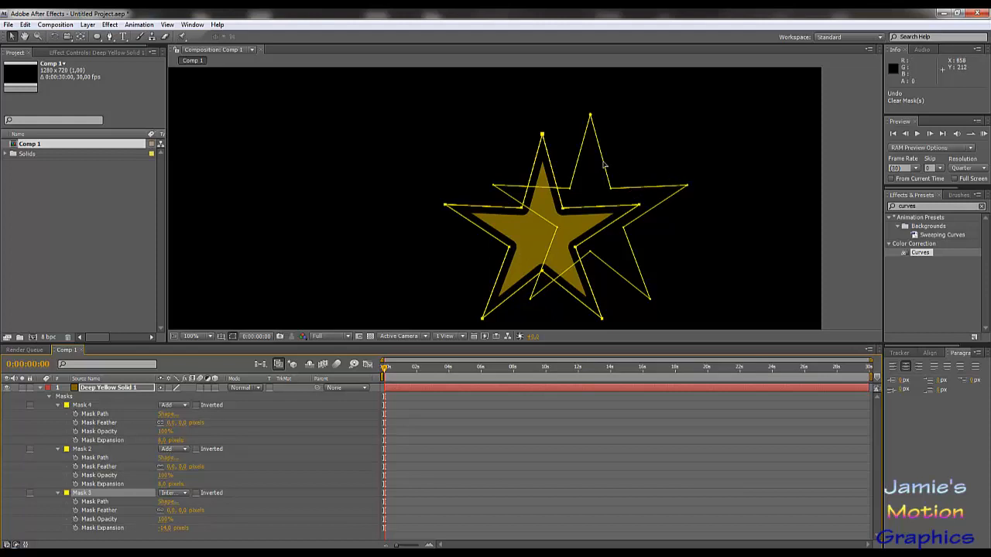
pyautogui.click(81, 405)
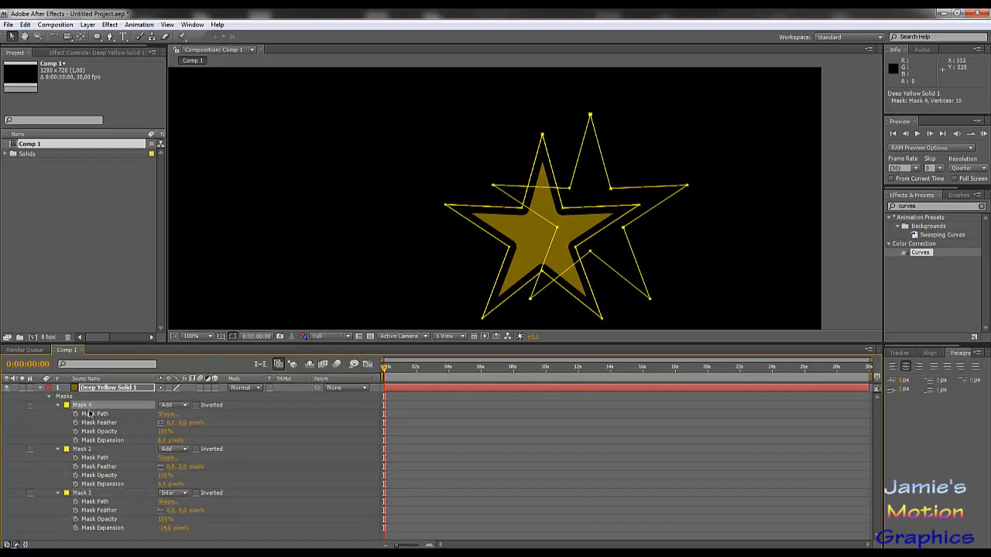
pyautogui.click(171, 454)
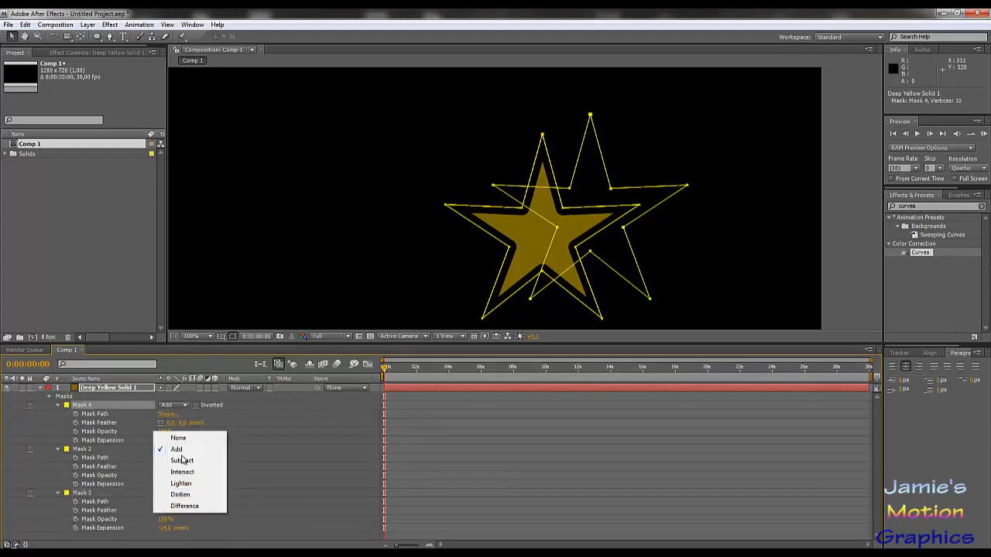
pyautogui.click(194, 472)
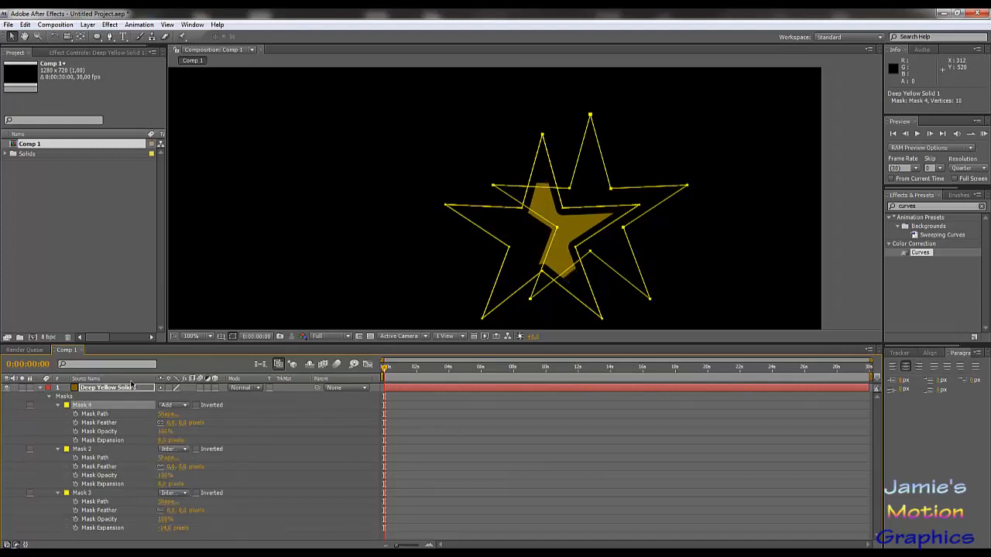
# Try the Lighten, Darken, and Difference modes on Mask 3, and return it to Intersect.
pyautogui.click(179, 494)
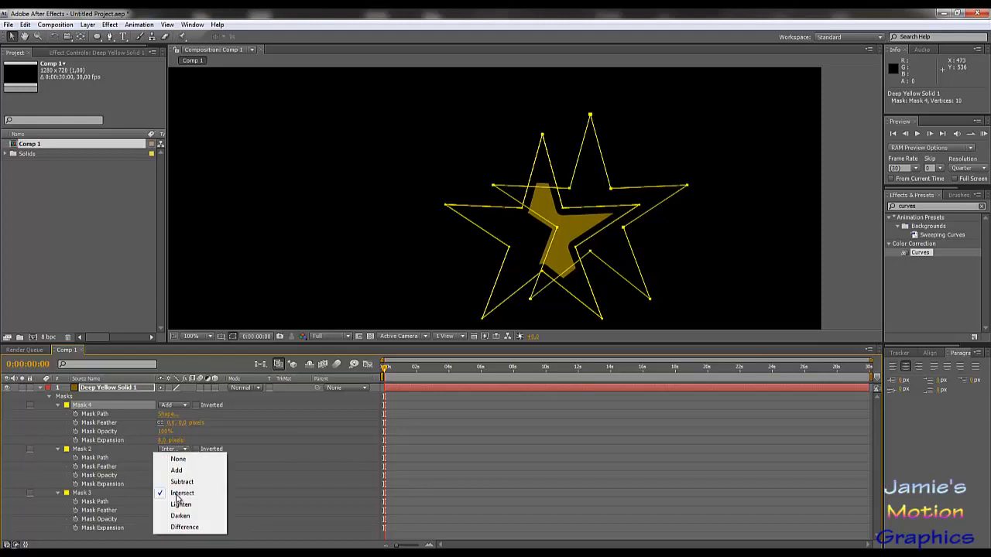
pyautogui.click(182, 505)
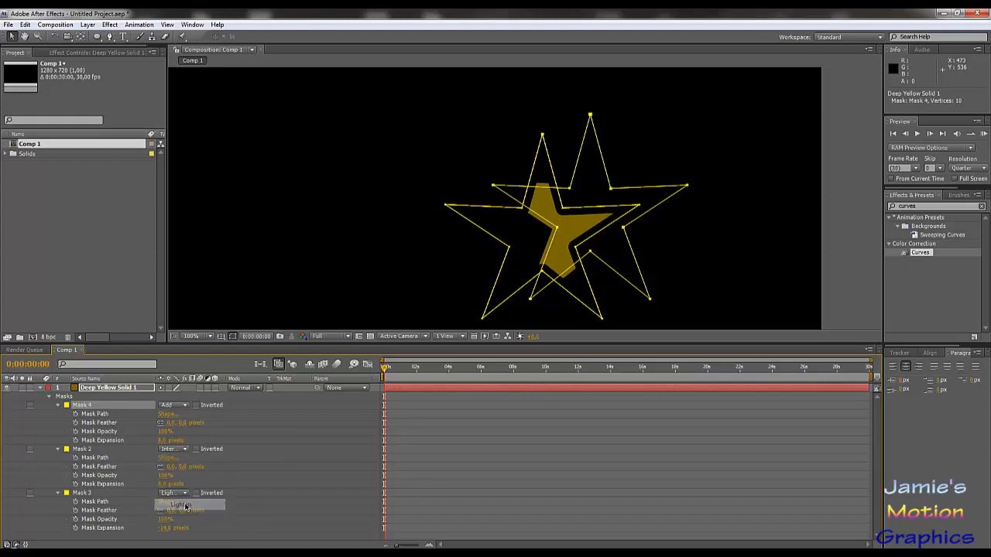
pyautogui.click(178, 493)
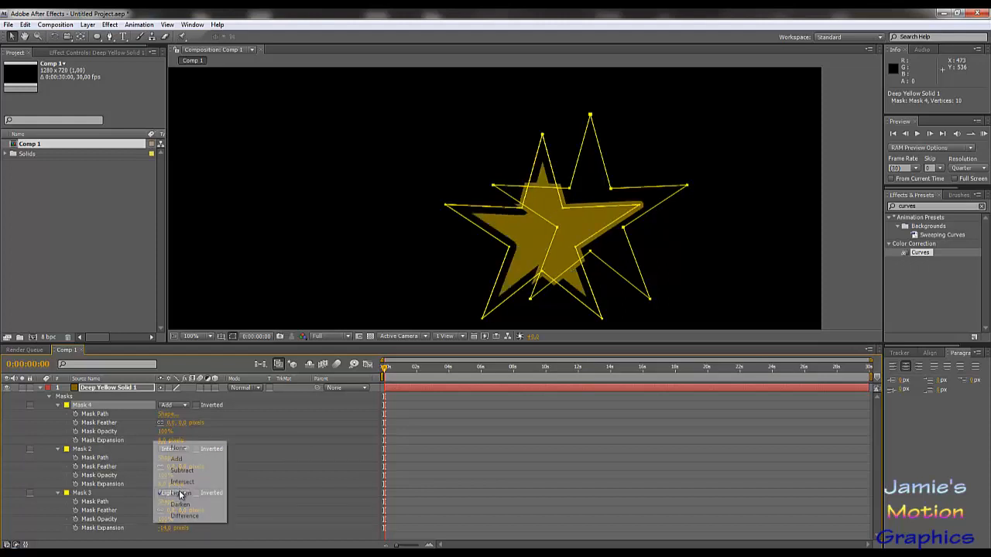
pyautogui.click(183, 505)
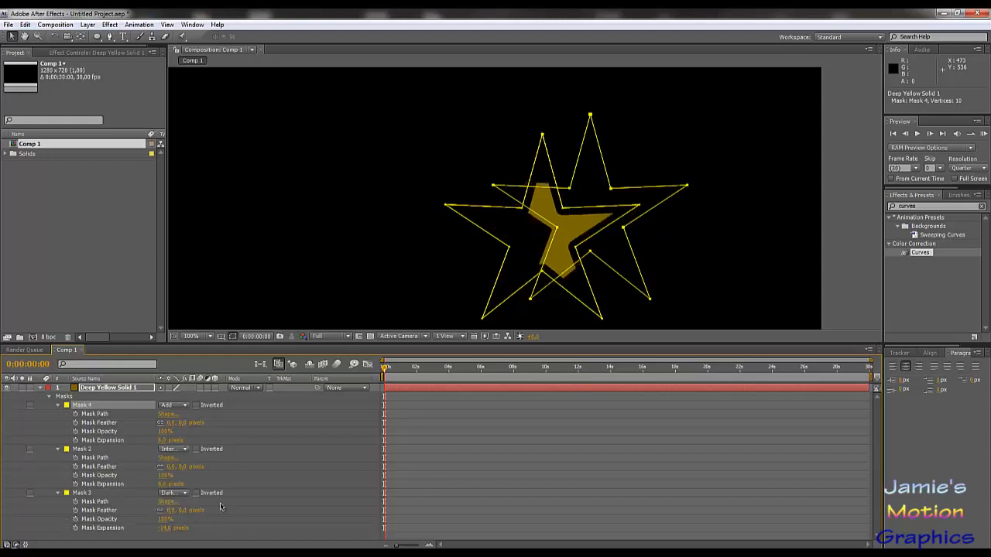
pyautogui.click(178, 493)
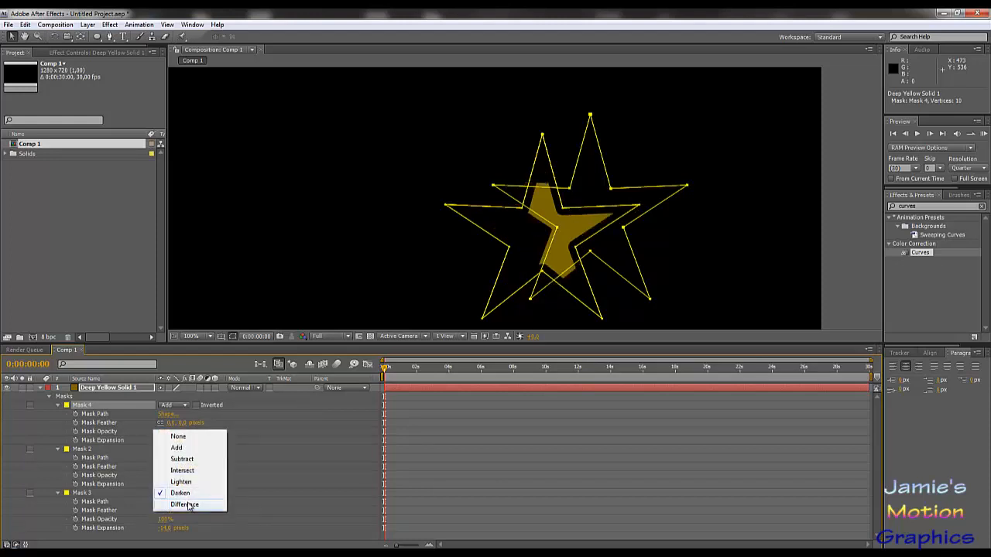
pyautogui.click(186, 505)
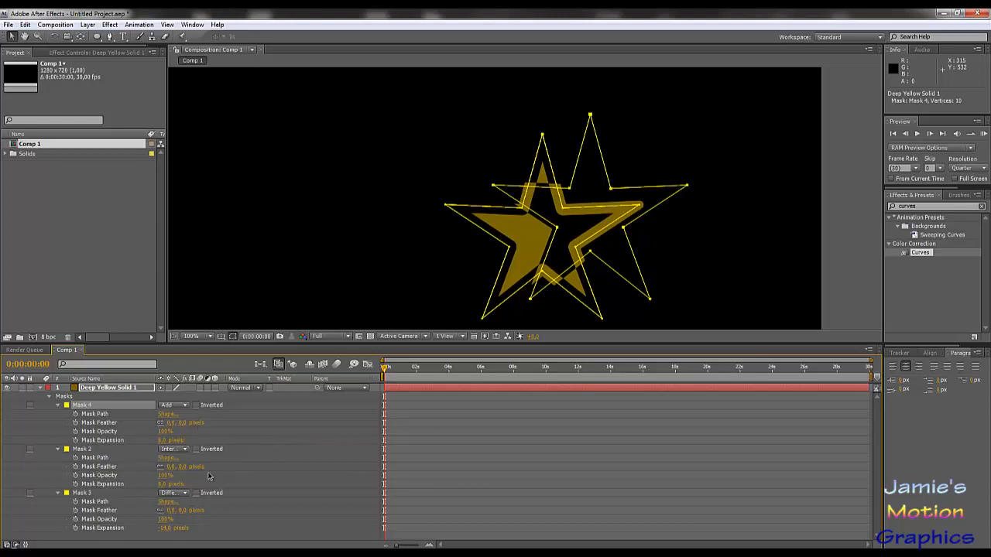
pyautogui.click(173, 493)
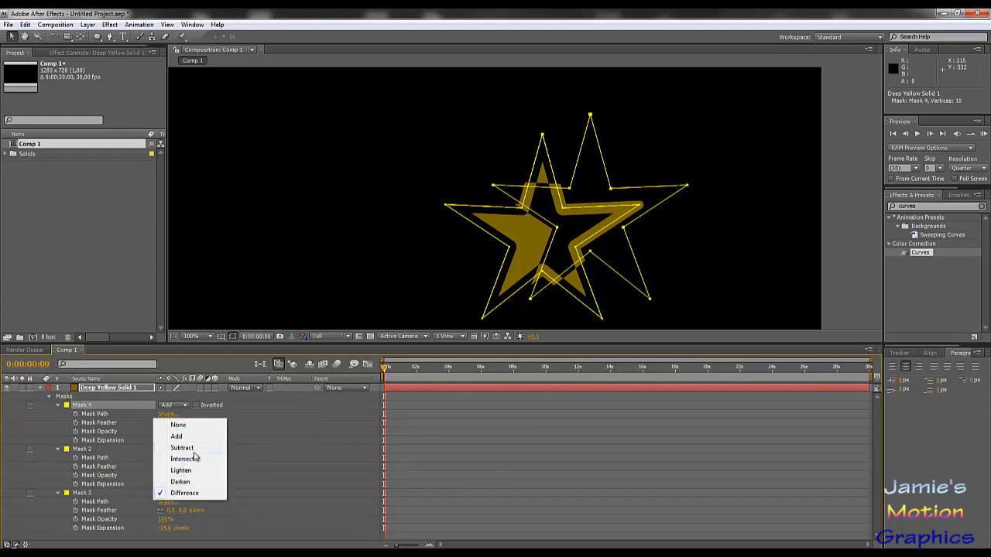
pyautogui.click(194, 459)
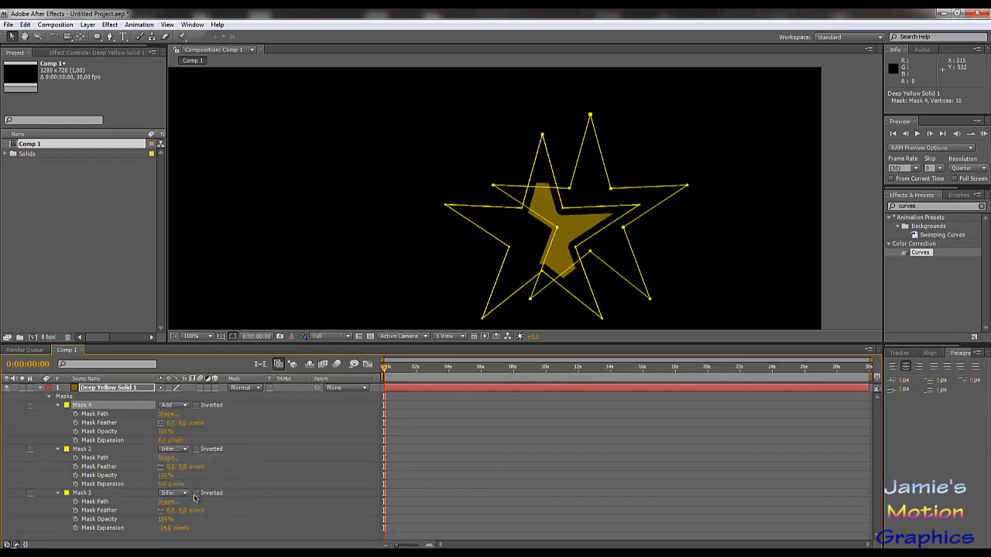
# Delete Mask 4 and Mask 2 together, keeping only Mask 3 on the solid.
pyautogui.keyDown('ctrl'); pyautogui.click(91, 452); pyautogui.keyUp('ctrl')
pyautogui.press('Delete')
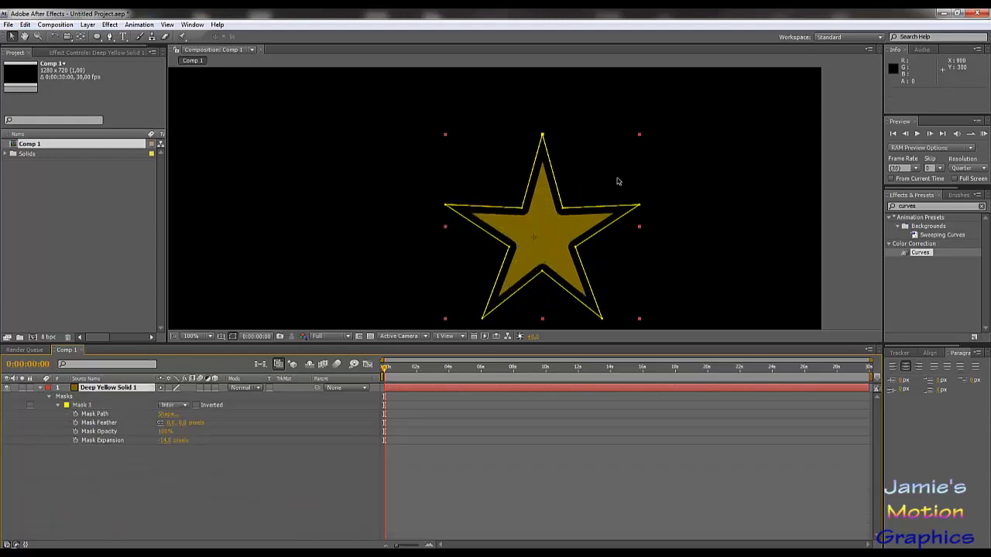
# Invert Mask 3 and raise its Mask Expansion to a positive value so the cut-out extends past the star path.
pyautogui.click(197, 405)
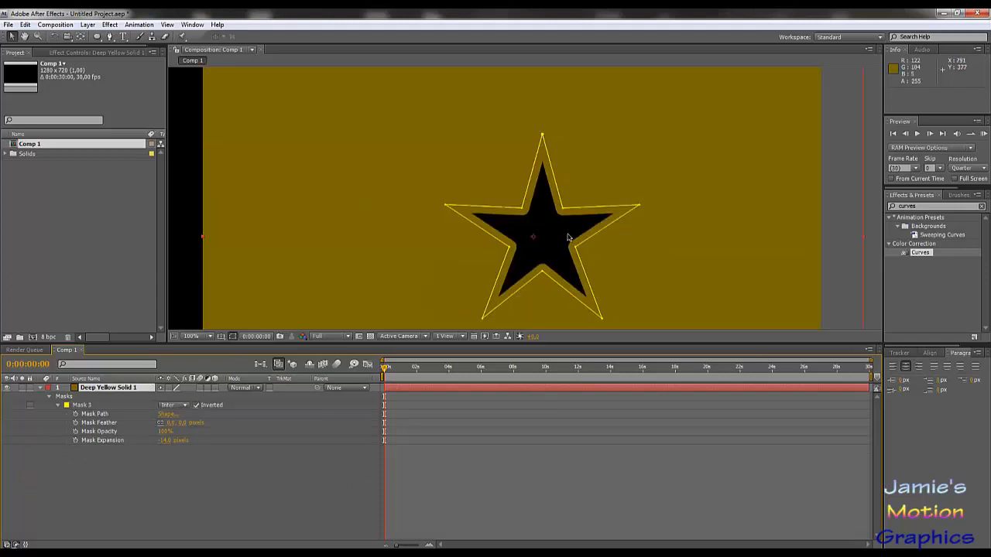
pyautogui.moveTo(163, 445); pyautogui.dragTo(190, 453)
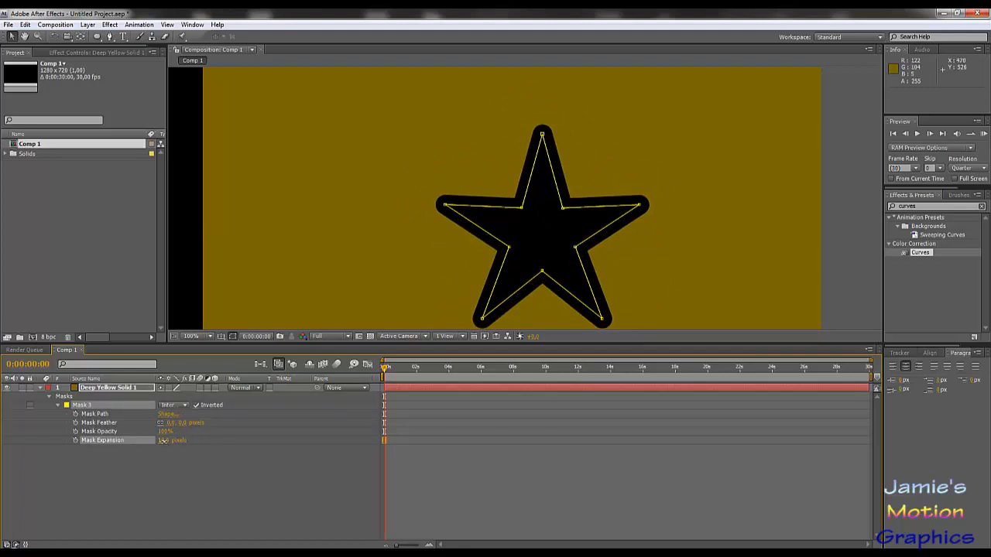
# Lower Mask 3's Mask Expansion to -11 pixels and set its mode to Subtract.
pyautogui.moveTo(163, 441)
pyautogui.mouseDown()
pyautogui.moveTo(173, 442)
pyautogui.moveTo(133, 443)
pyautogui.moveTo(151, 447)
pyautogui.mouseUp()
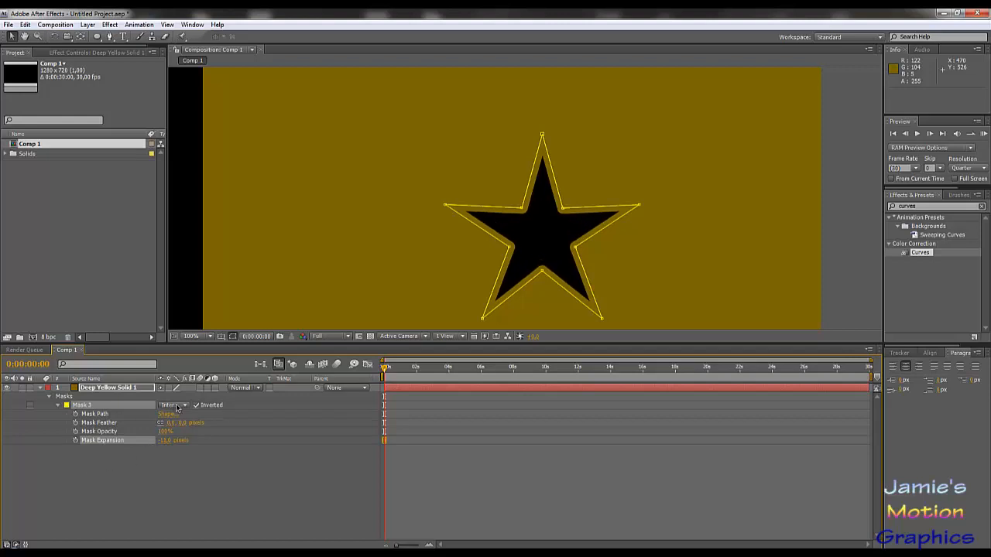
pyautogui.click(177, 405)
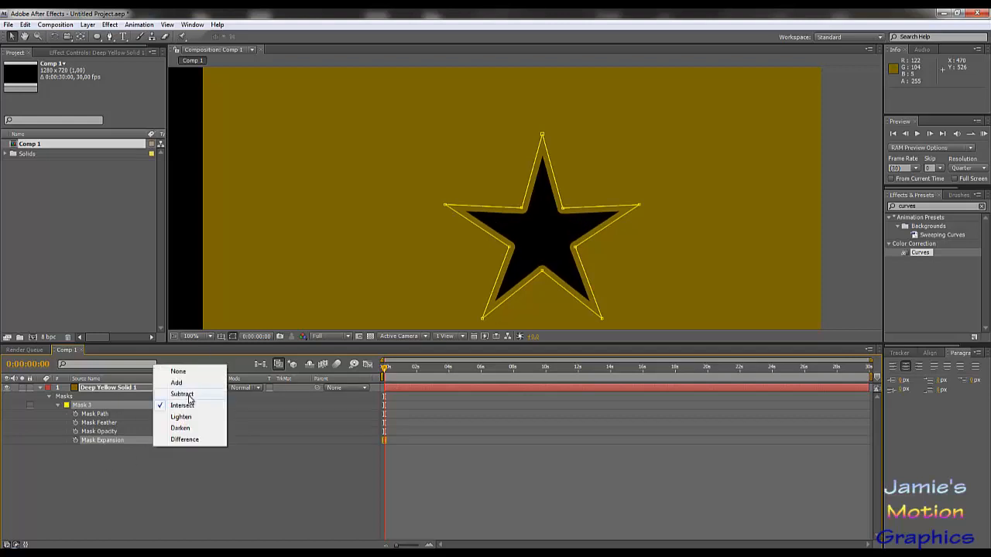
pyautogui.click(189, 397)
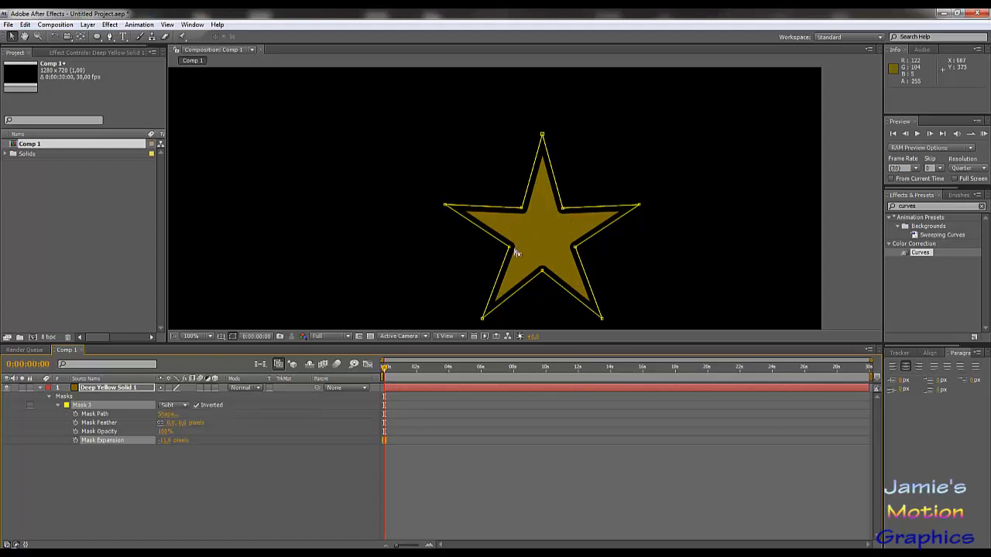
# Try Mask 3 as a non-inverted Add mask, and return it to Subtract with inversion on.
pyautogui.click(181, 406)
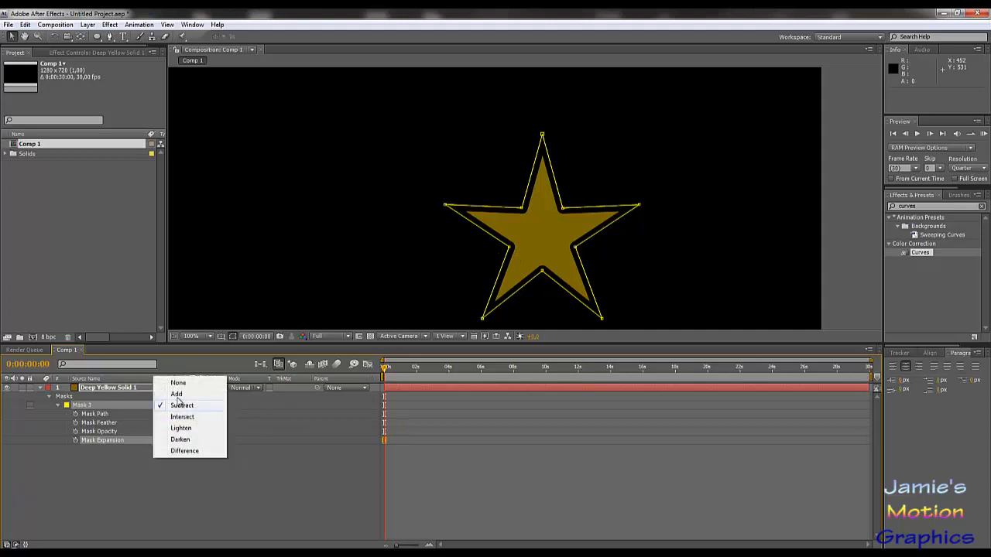
pyautogui.click(177, 395)
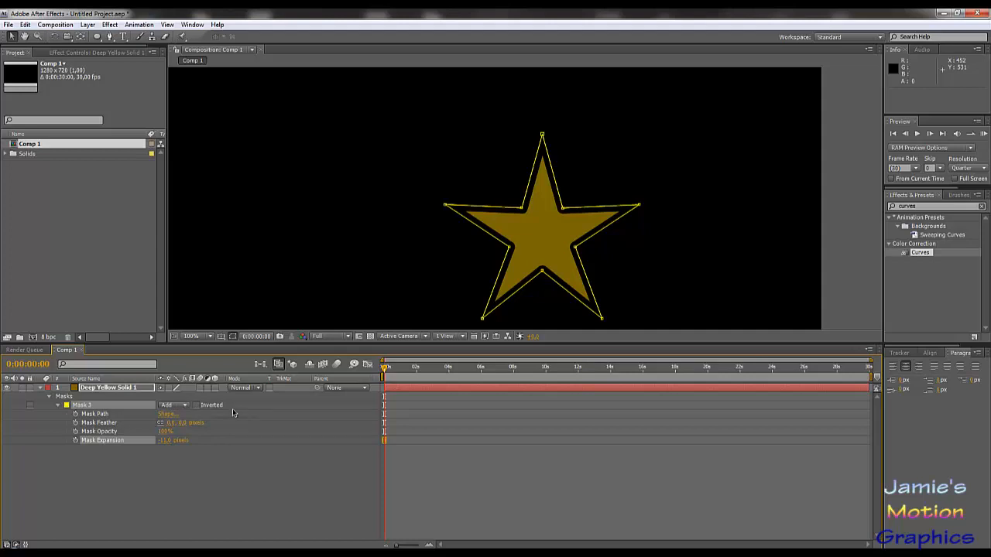
pyautogui.click(175, 406)
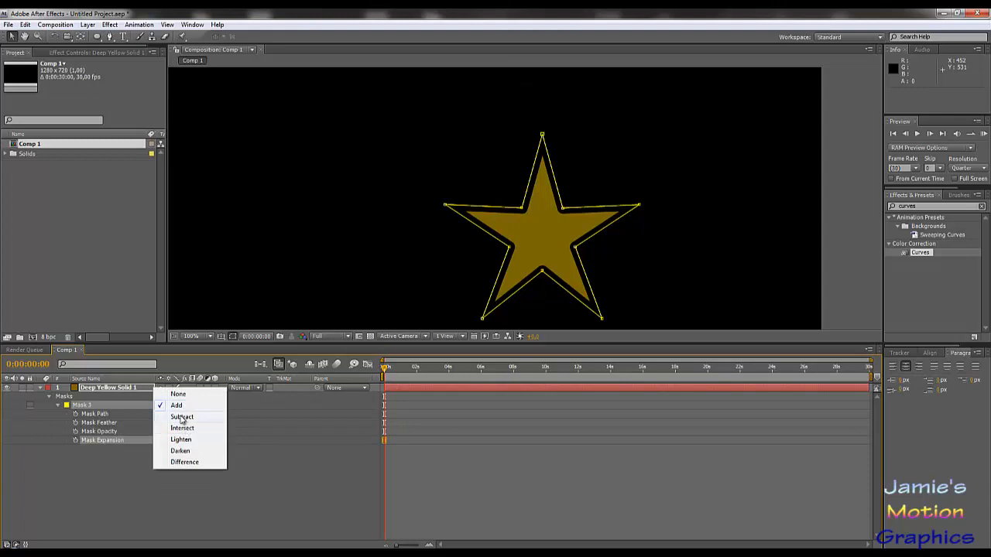
pyautogui.click(185, 418)
pyautogui.click(196, 404)
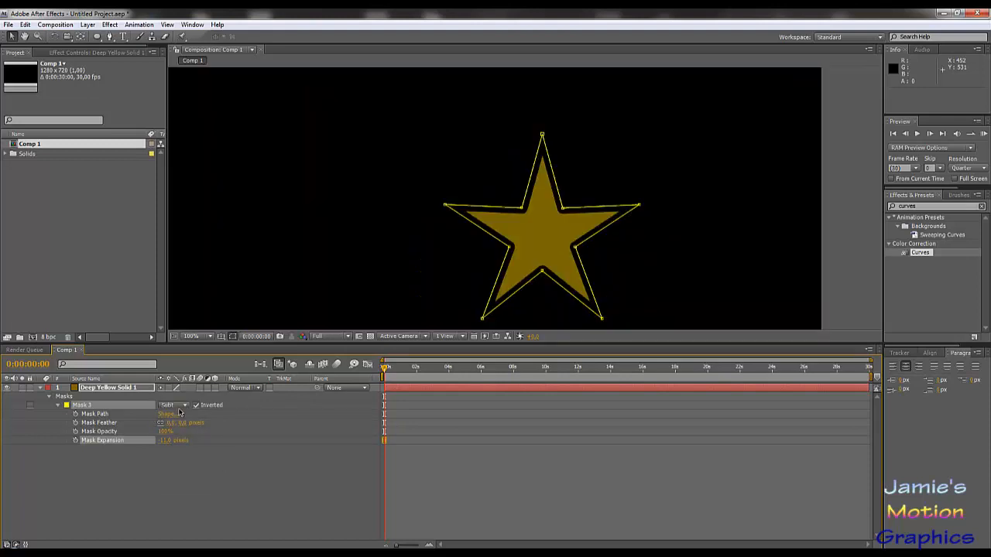
# Switch the inverted Mask 3 to Add mode for comparison, and set it to Intersect.
pyautogui.click(185, 406)
pyautogui.click(182, 394)
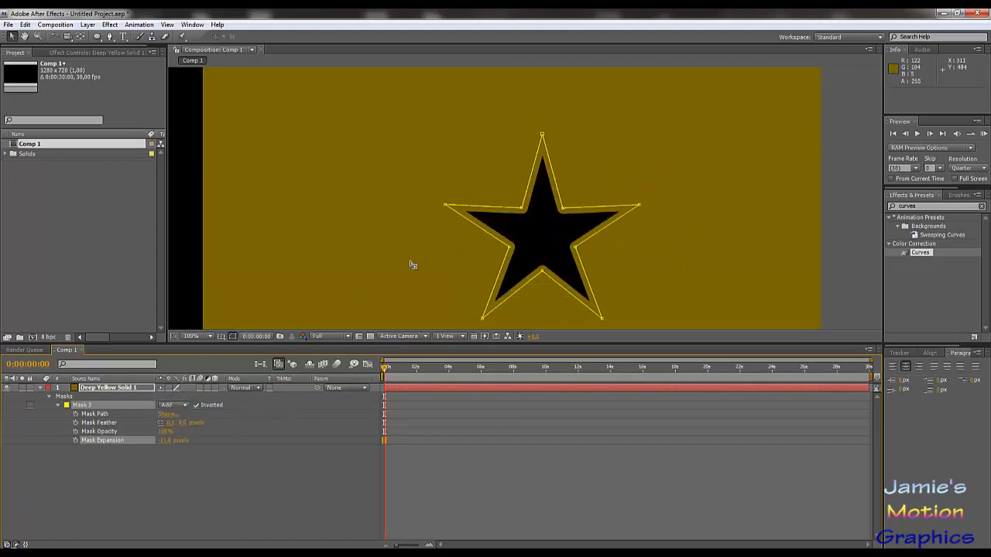
pyautogui.click(186, 406)
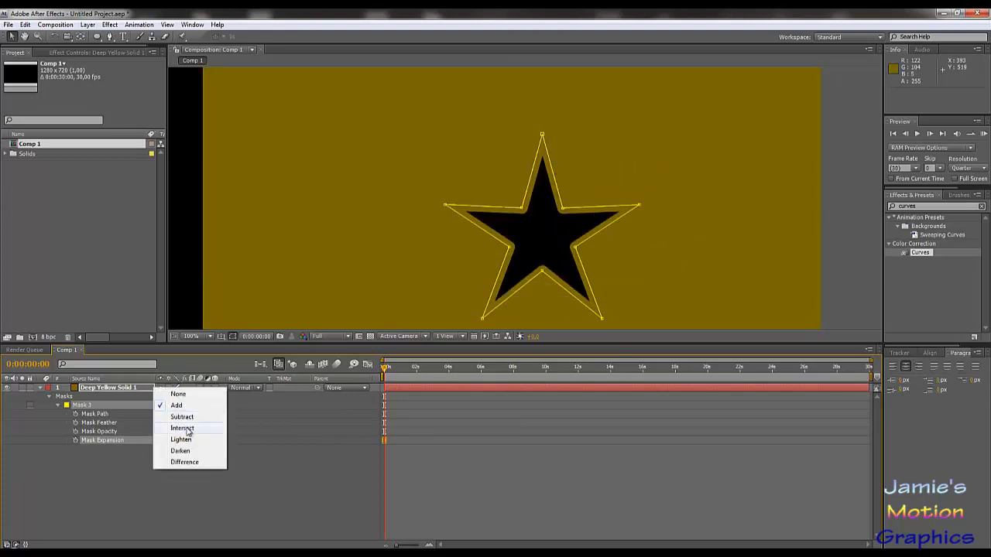
pyautogui.click(186, 429)
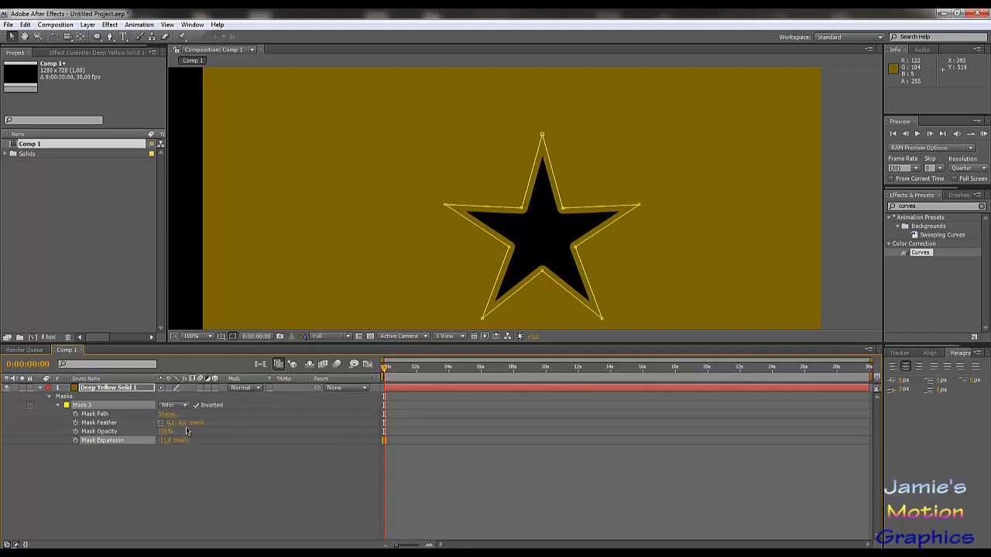
# Turn Mask 3's inversion off and back on, and reselect the mask to show its path.
pyautogui.click(186, 405)
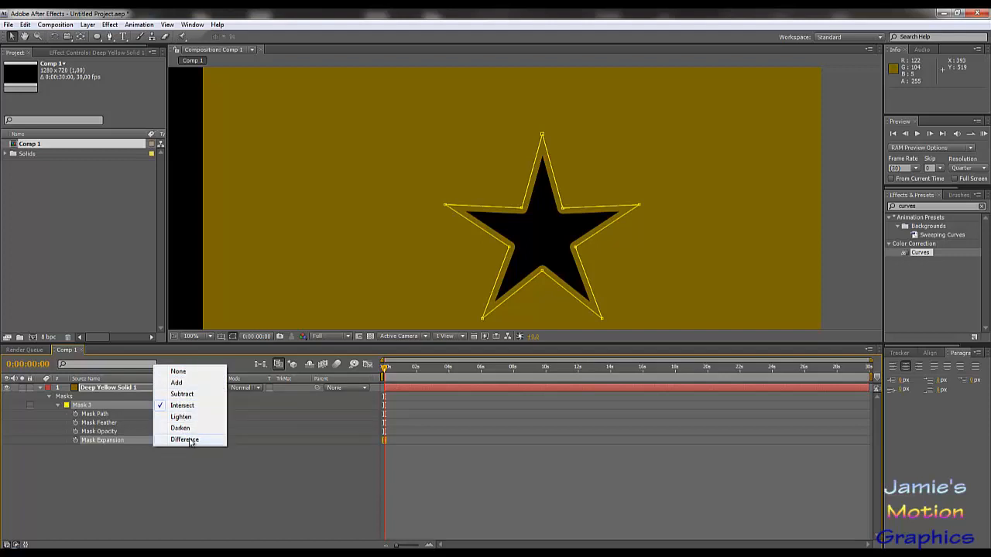
pyautogui.click(166, 477)
pyautogui.click(196, 406)
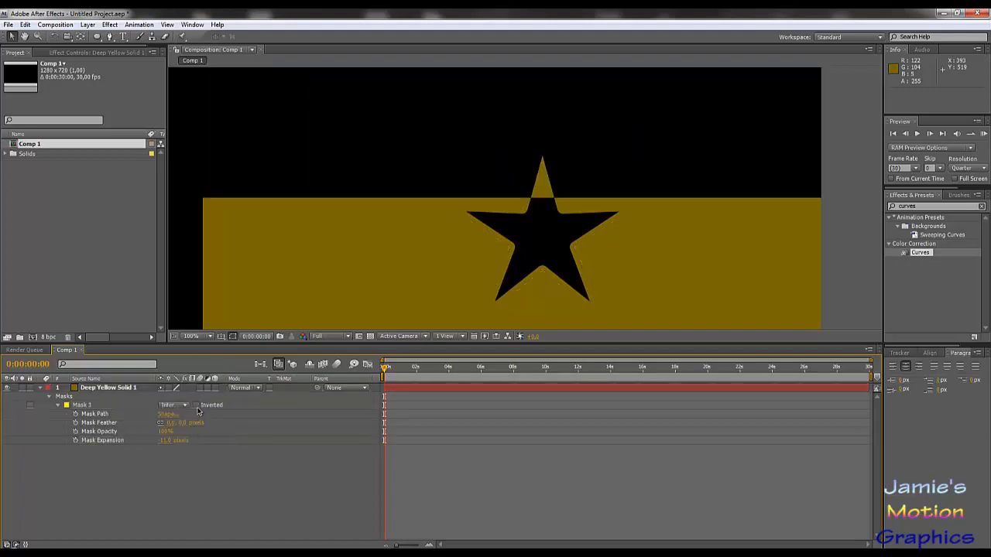
pyautogui.click(197, 406)
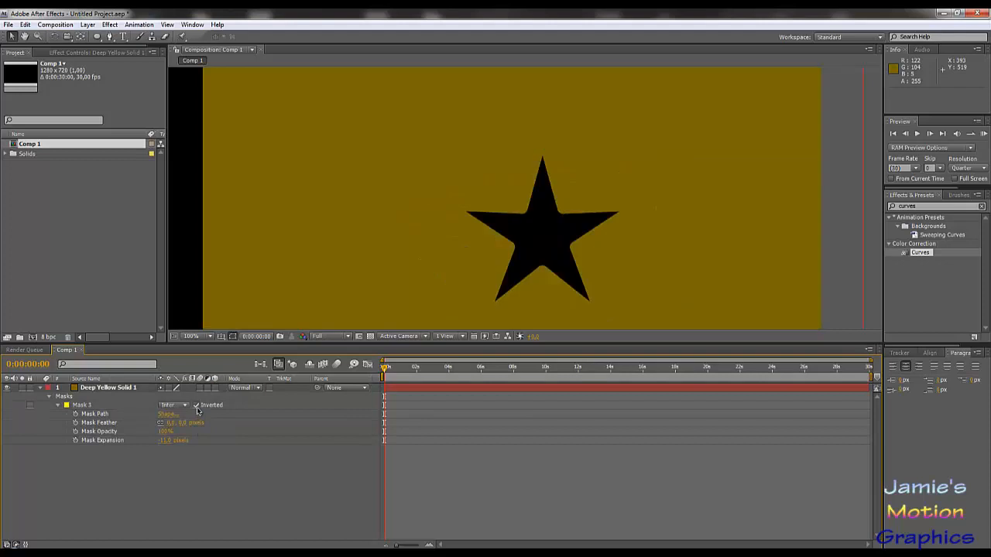
pyautogui.click(96, 408)
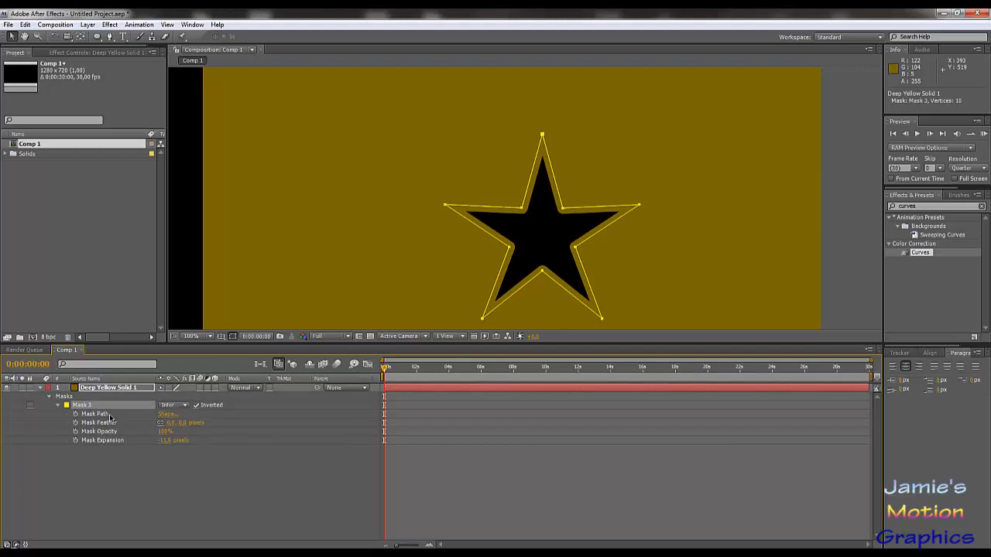
# Change Mask 3's mode from Intersect to Add, keeping it inverted.
pyautogui.click(173, 405)
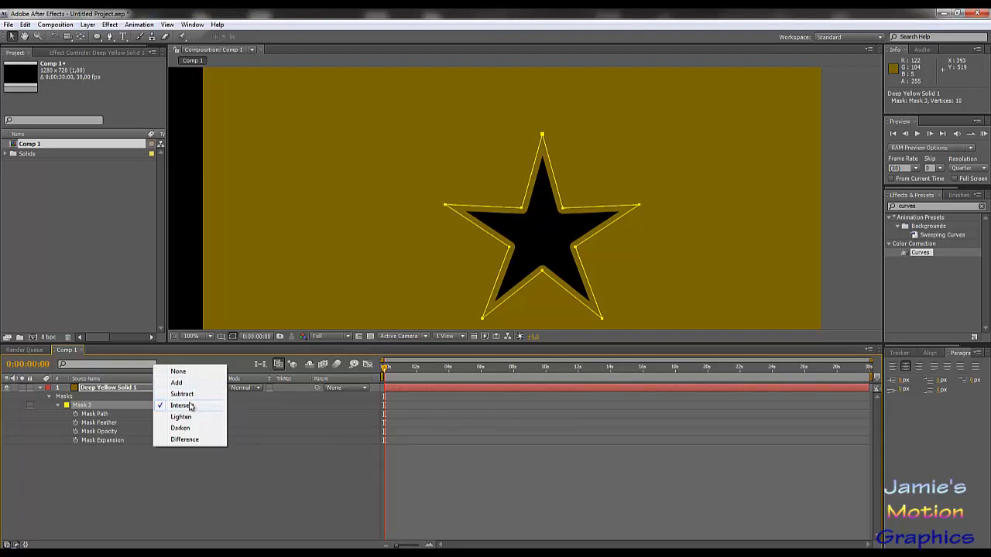
pyautogui.click(178, 384)
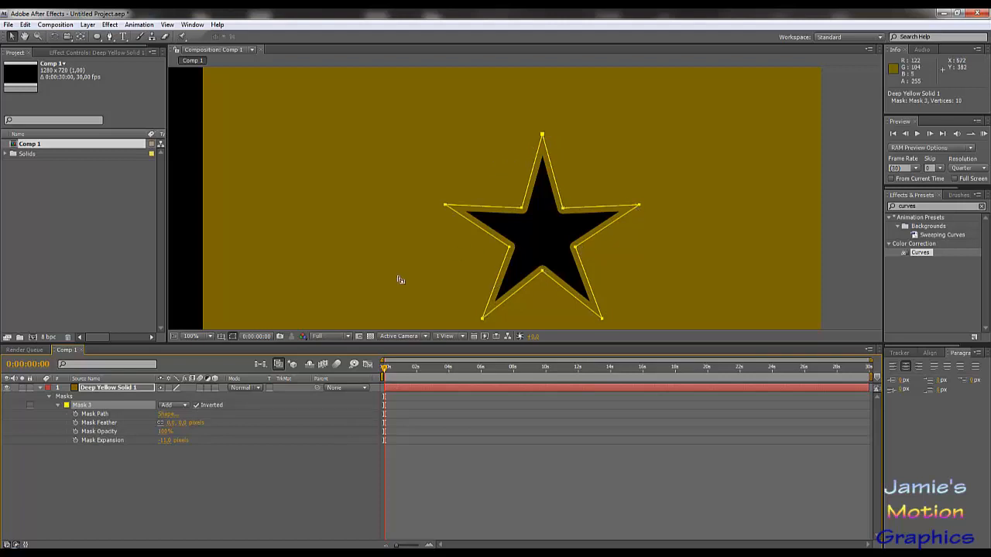
pyautogui.click(186, 399)
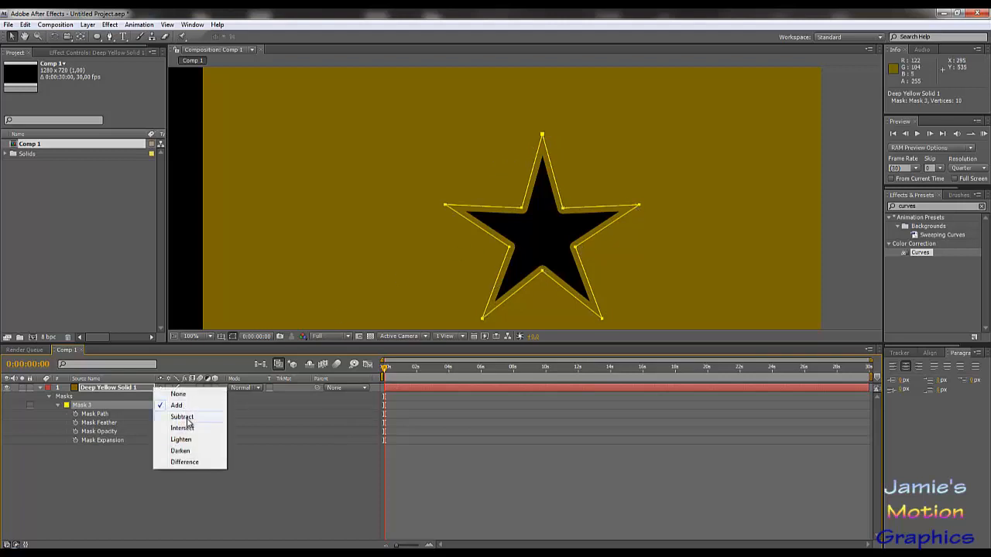
pyautogui.click(178, 406)
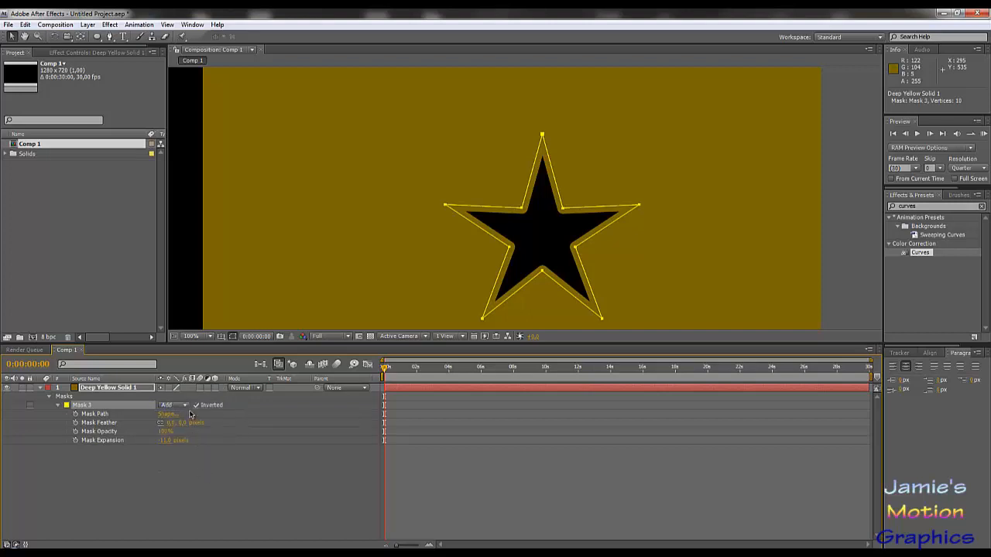
# Set Mask 3's mode to Subtract and turn off its inversion so the star is cut out of the solid.
pyautogui.scroll(-3, 529, 188)
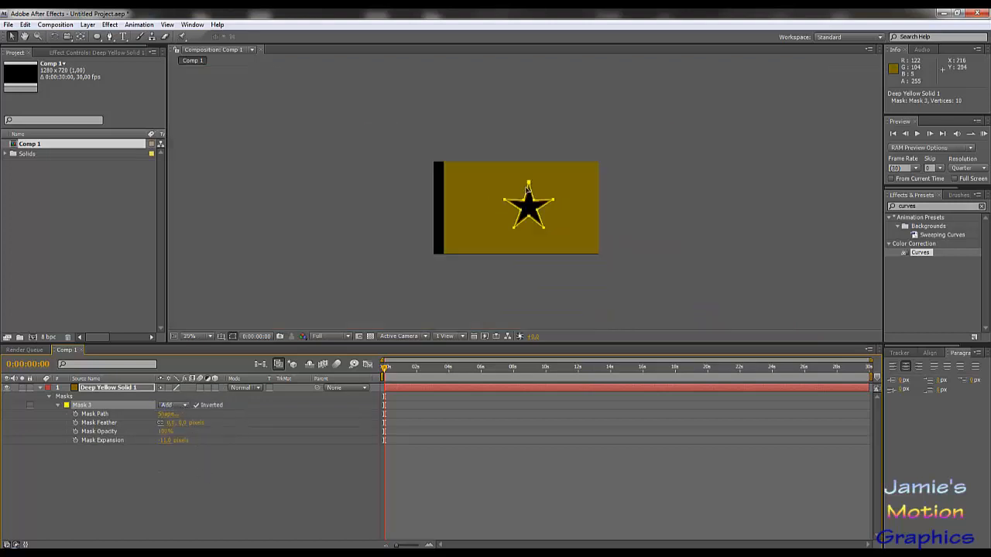
pyautogui.scroll(1, 527, 192)
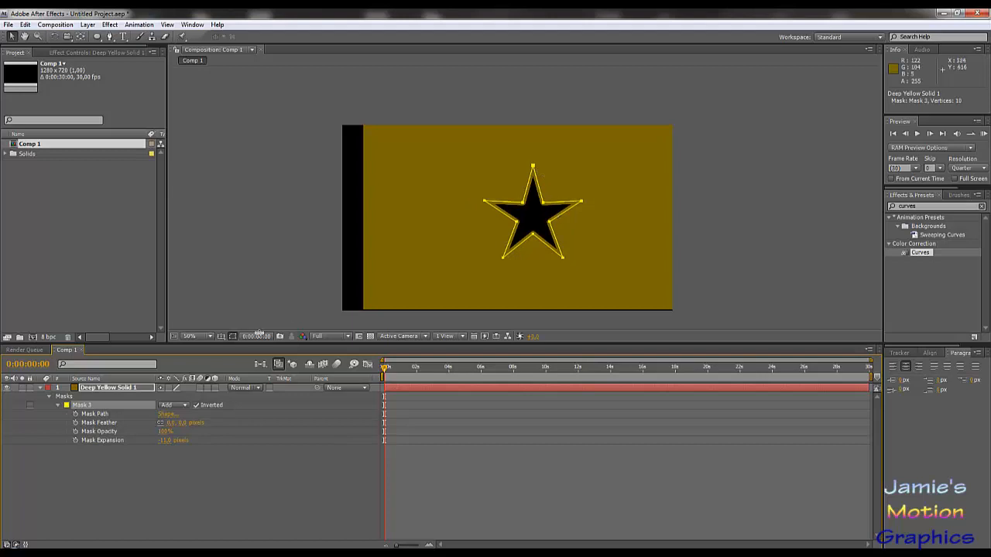
pyautogui.click(178, 407)
pyautogui.click(183, 417)
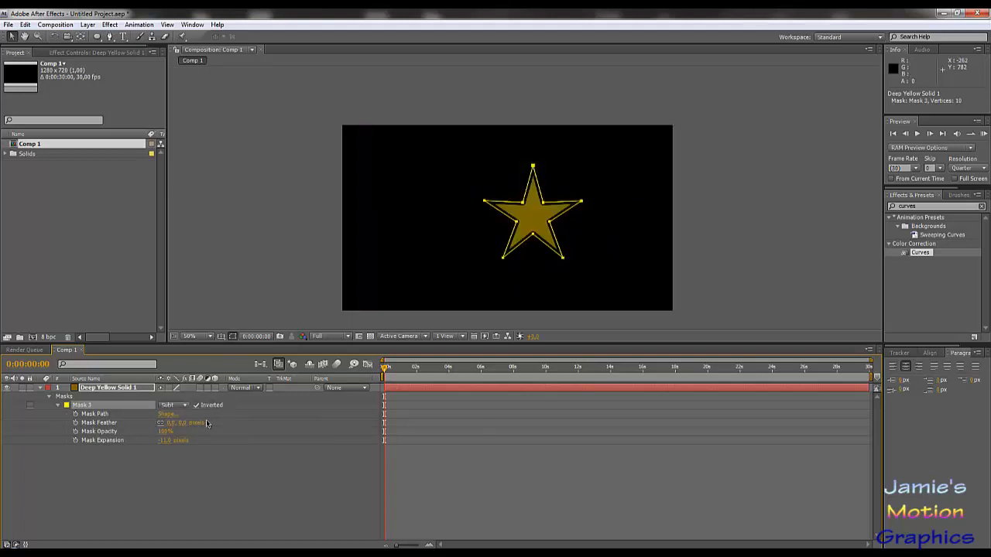
pyautogui.click(200, 412)
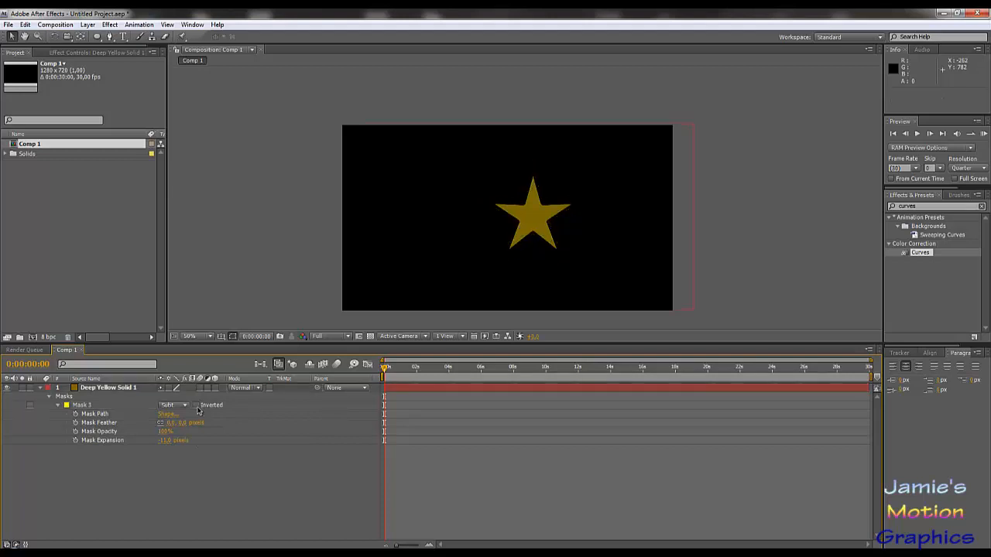
pyautogui.click(197, 406)
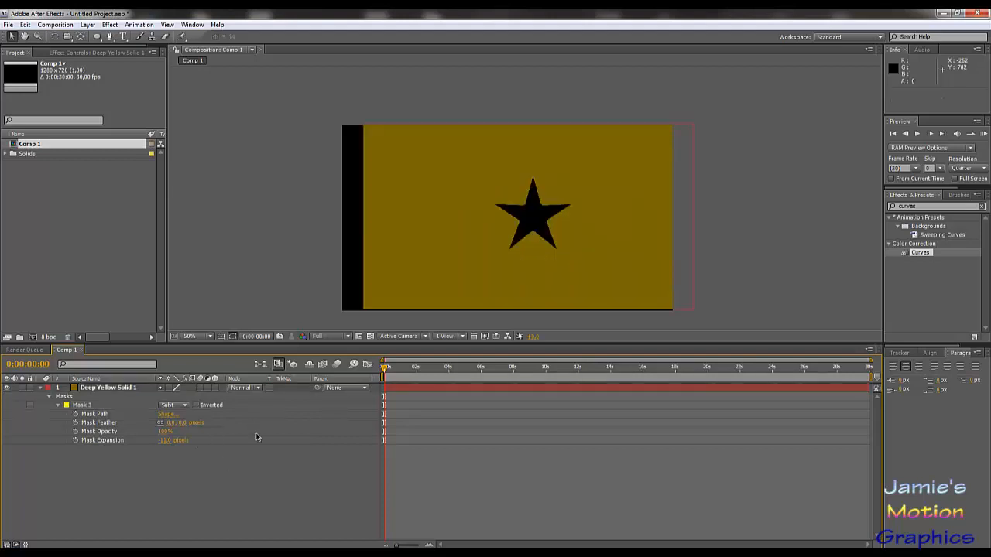